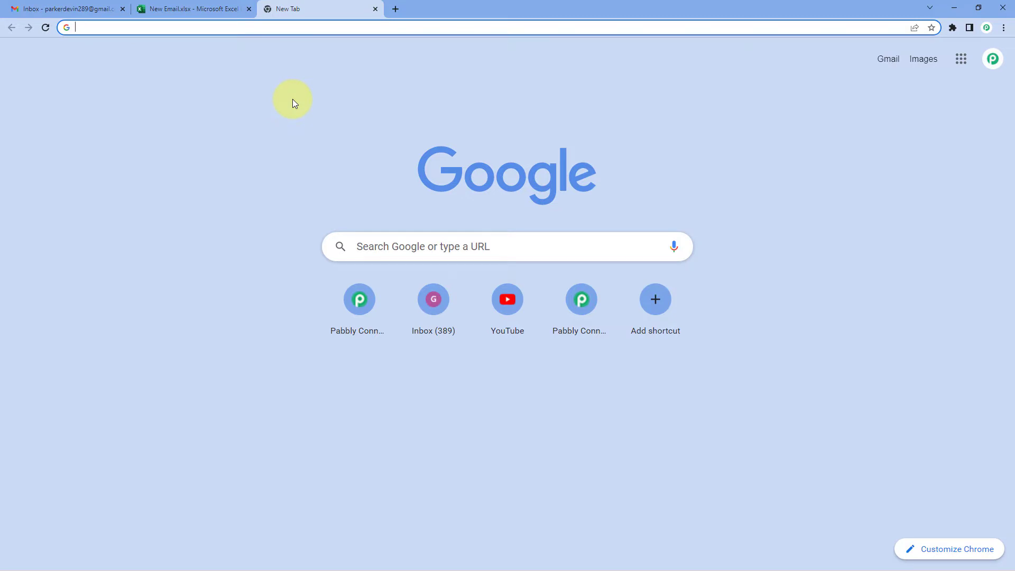
Step: Go to pabbly.com/connect in the new browser tab
{"action": "type", "text": "pabbly.c"}
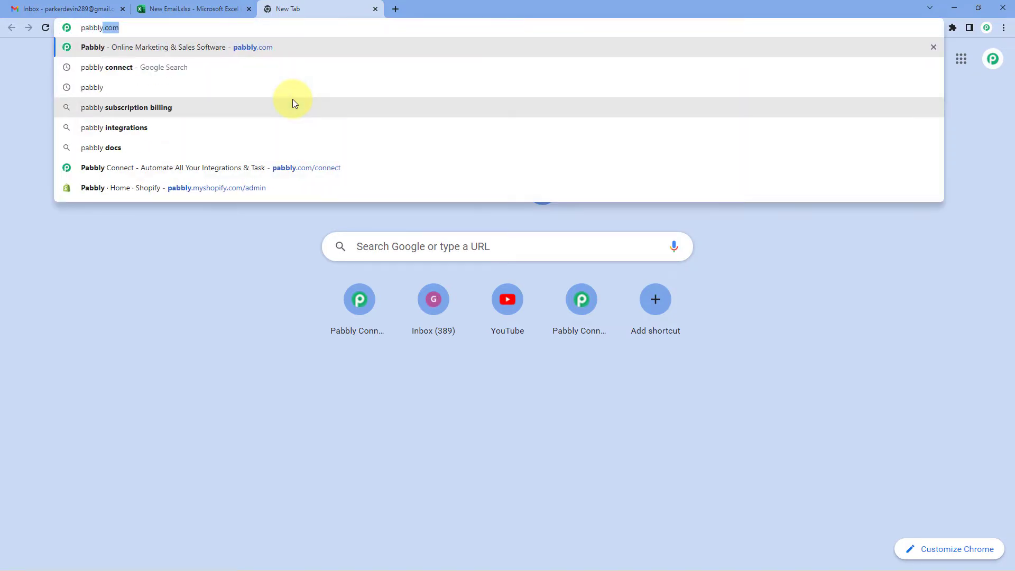
{"action": "type", "text": "om/connec"}
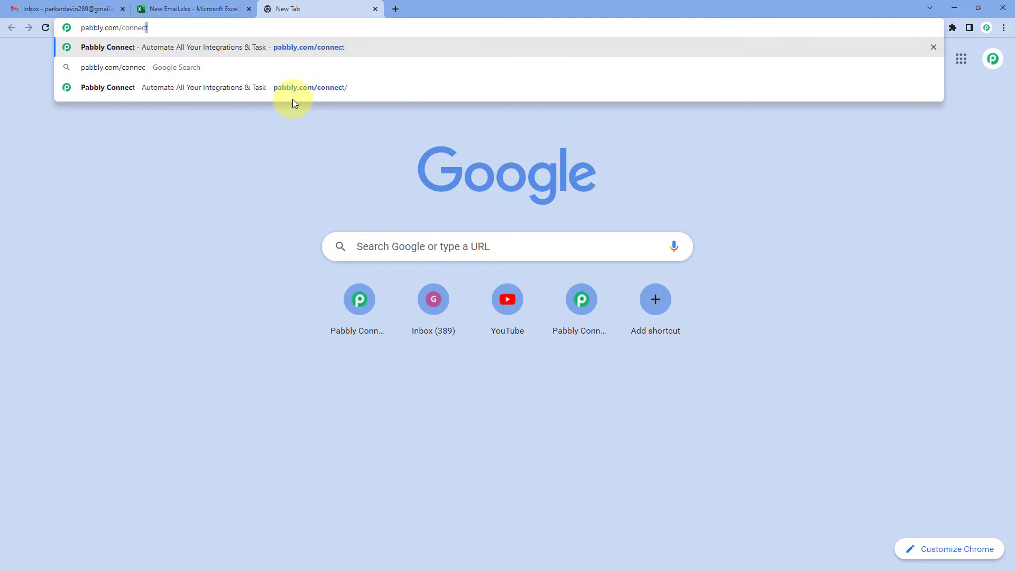
{"action": "key", "text": "Return"}
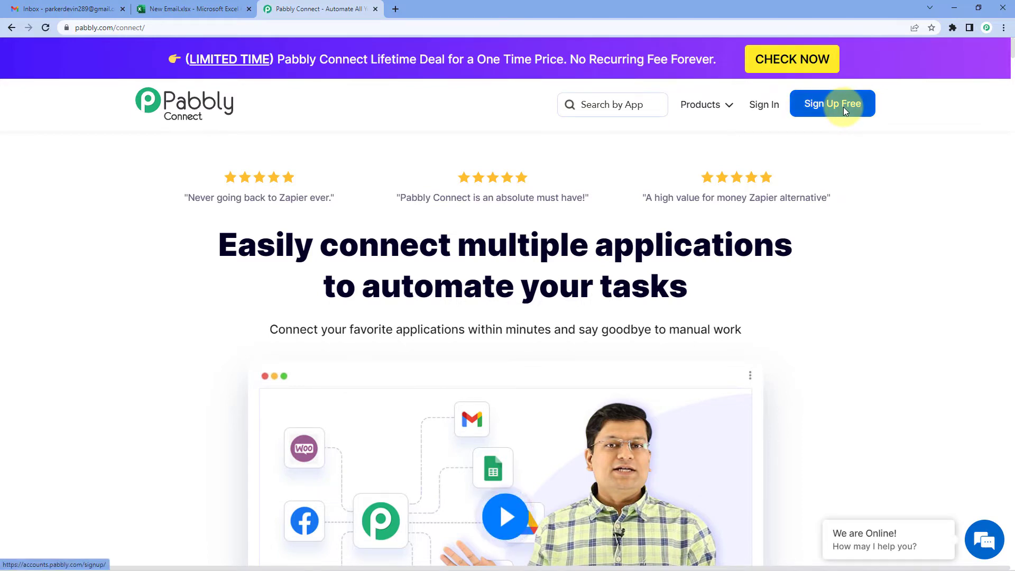
Step: Sign in to the Pabbly account and access the Pabbly Connect app
{"action": "left_click", "coordinate": [852, 91]}
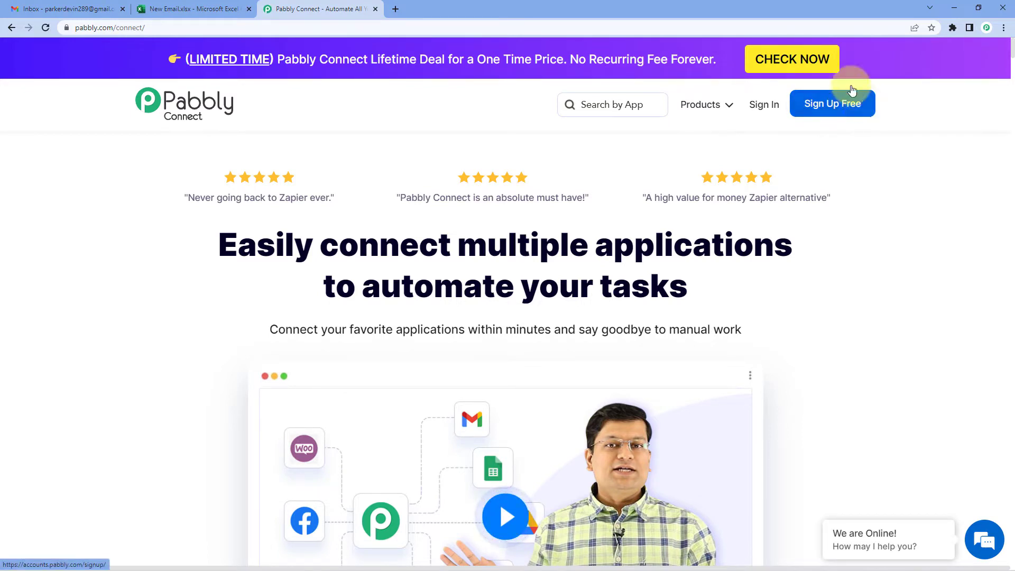
{"action": "left_click", "coordinate": [763, 108]}
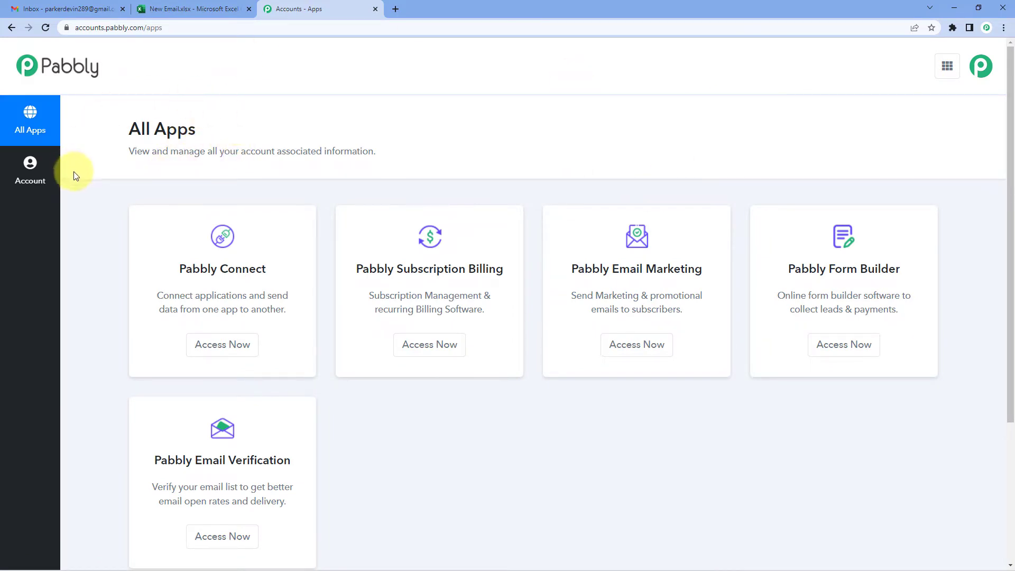
{"action": "left_click", "coordinate": [212, 351]}
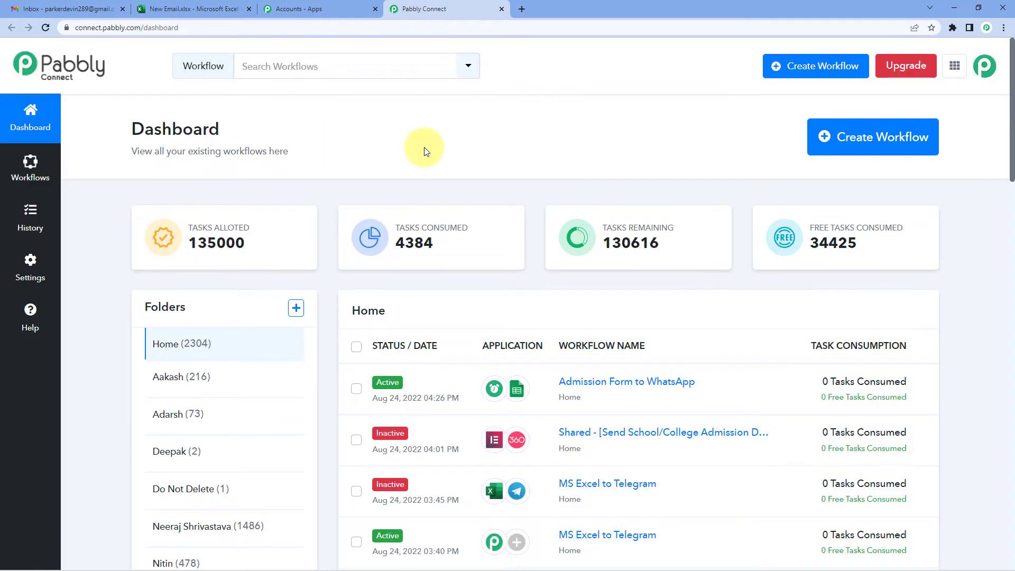
Step: Create a new workflow named "Gmail to Excel"
{"action": "left_click", "coordinate": [877, 135]}
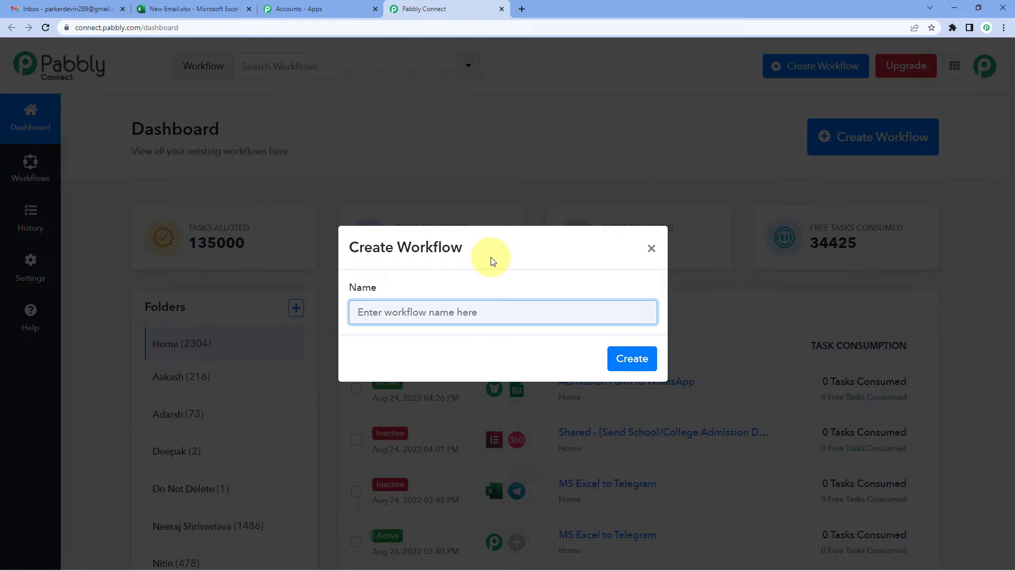
{"action": "type", "text": "Gmail to Excel"}
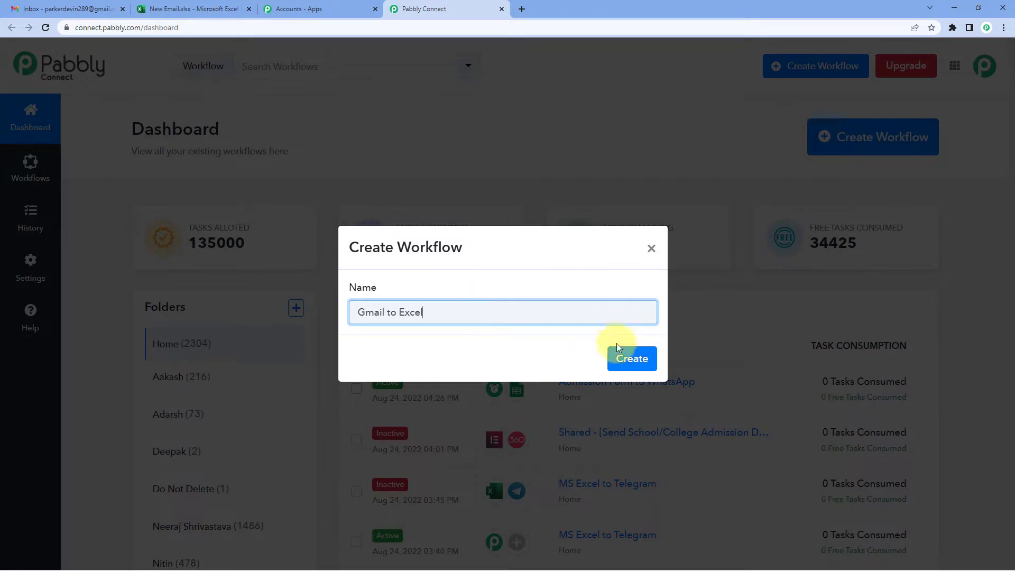
{"action": "left_click", "coordinate": [629, 356]}
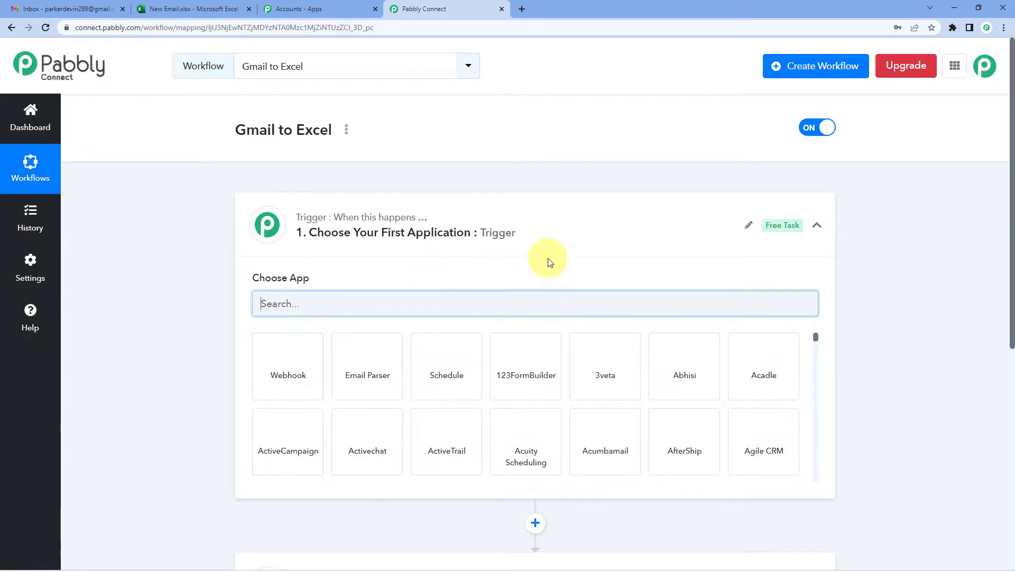
Step: Find Email Parser among the apps and choose it as the workflow's trigger application
{"action": "left_click", "coordinate": [481, 233]}
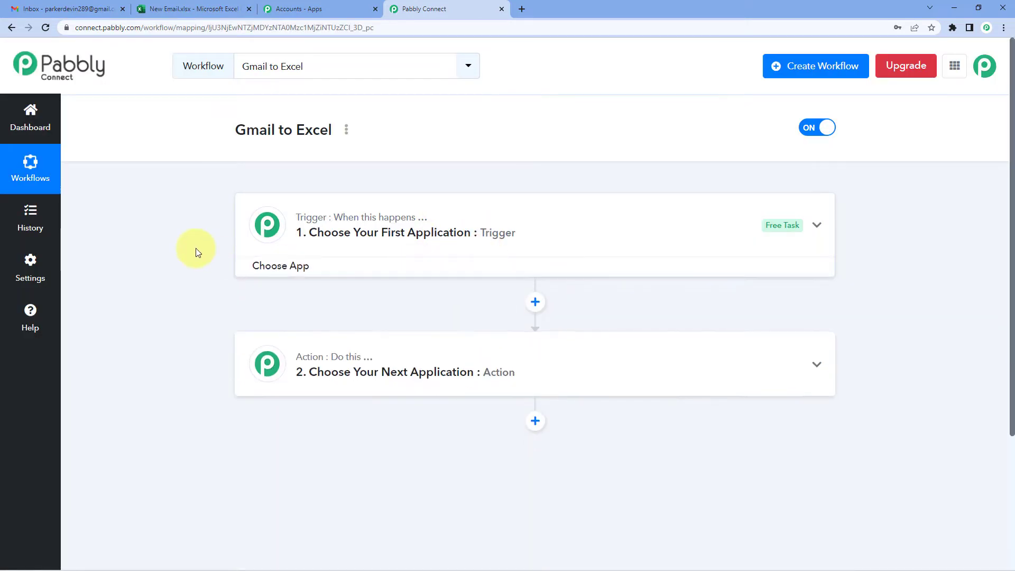
{"action": "scroll", "coordinate": [196, 251], "scroll_direction": "down", "scroll_amount": 1}
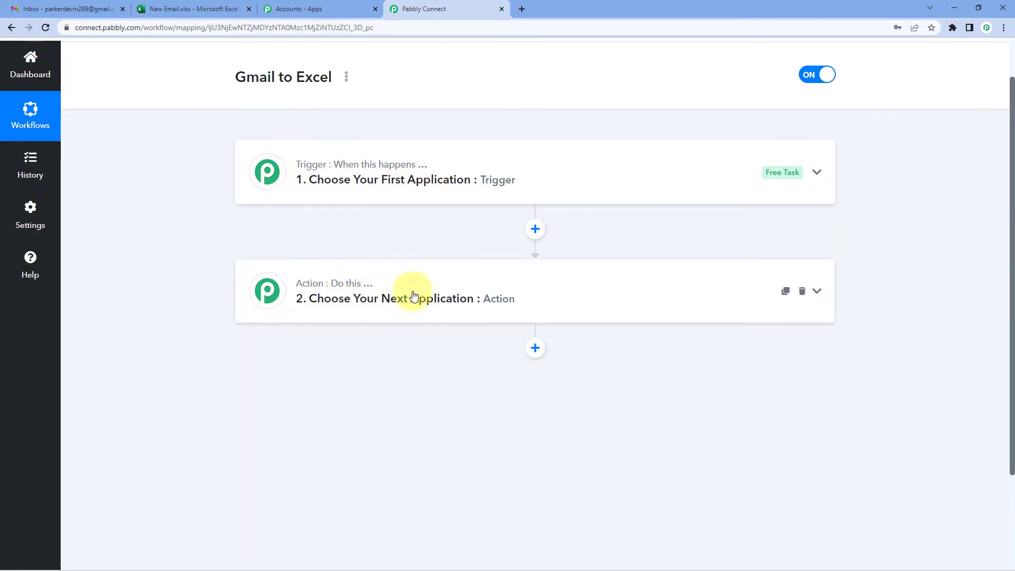
{"action": "left_click", "coordinate": [297, 184]}
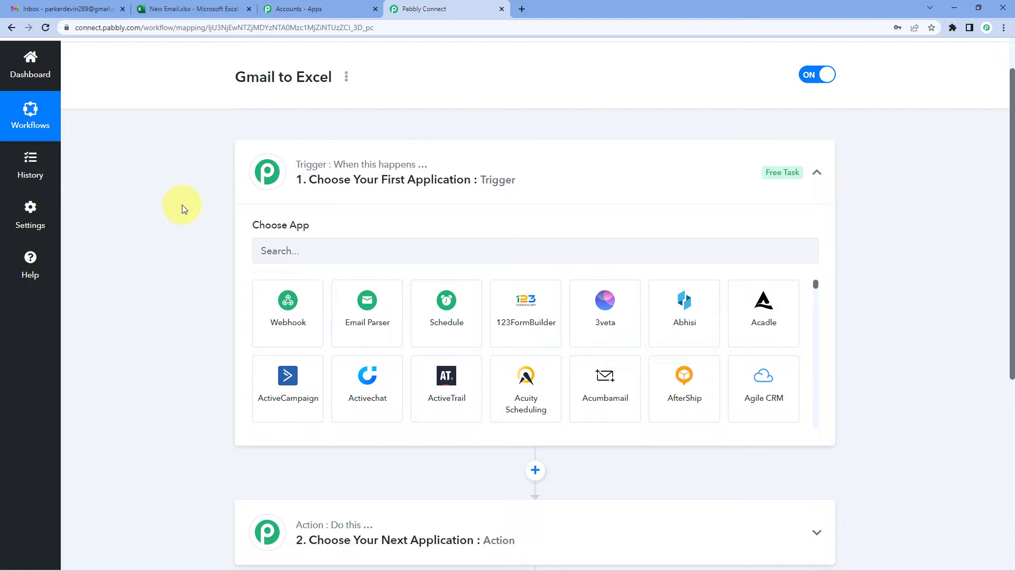
{"action": "scroll", "coordinate": [182, 205], "scroll_direction": "down", "scroll_amount": 1}
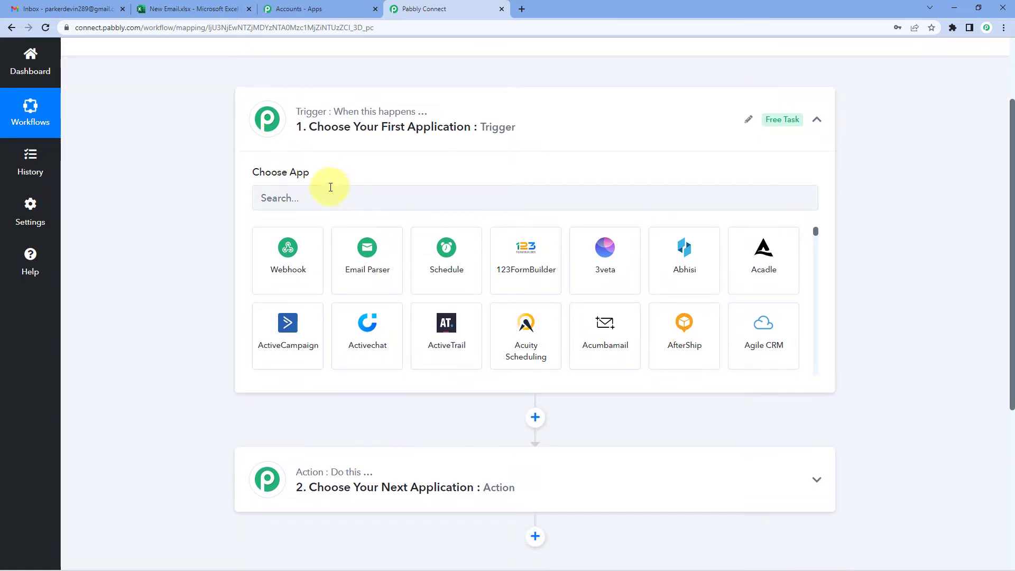
{"action": "left_click", "coordinate": [321, 201]}
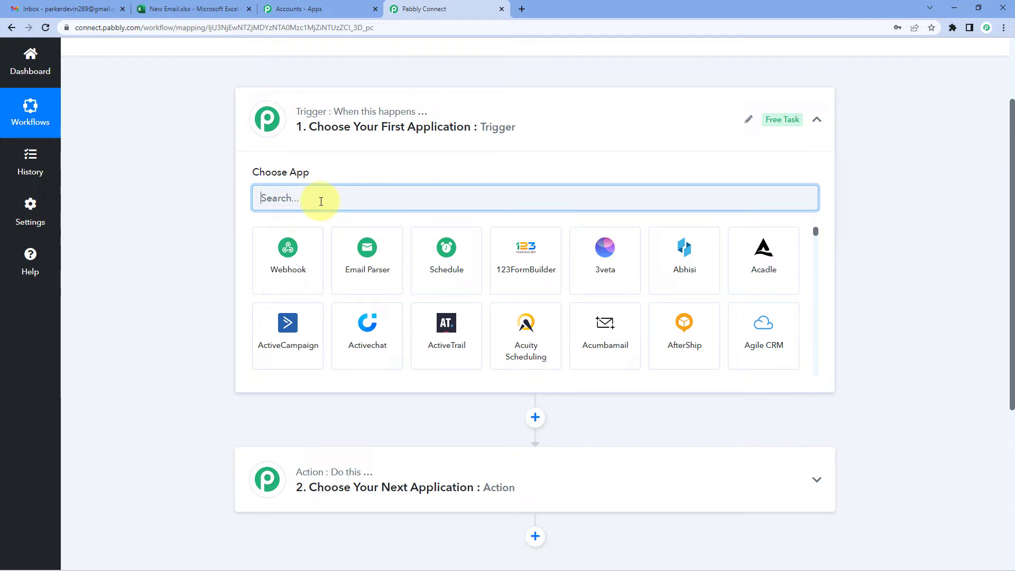
{"action": "type", "text": "Email"}
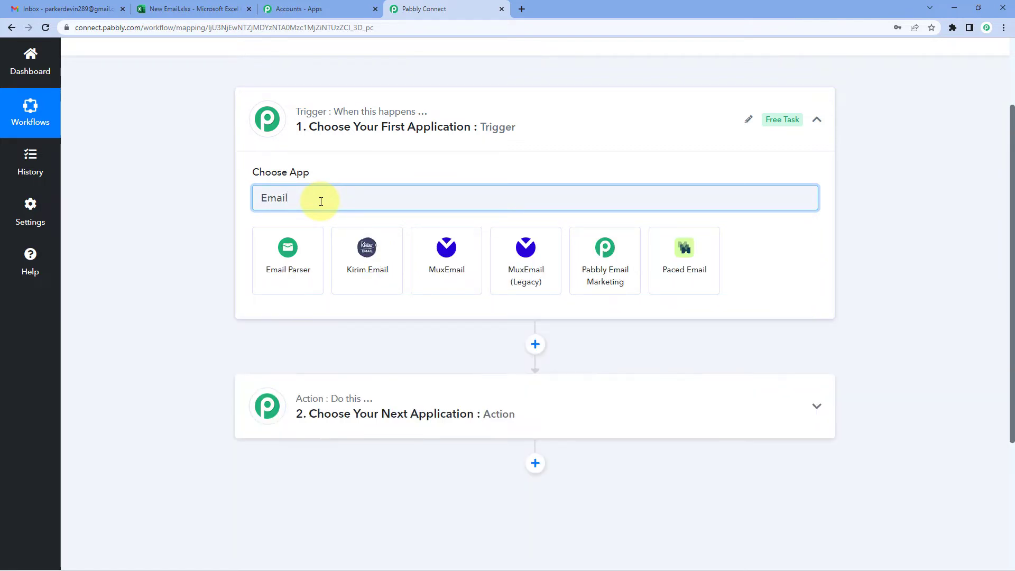
{"action": "left_click", "coordinate": [317, 240]}
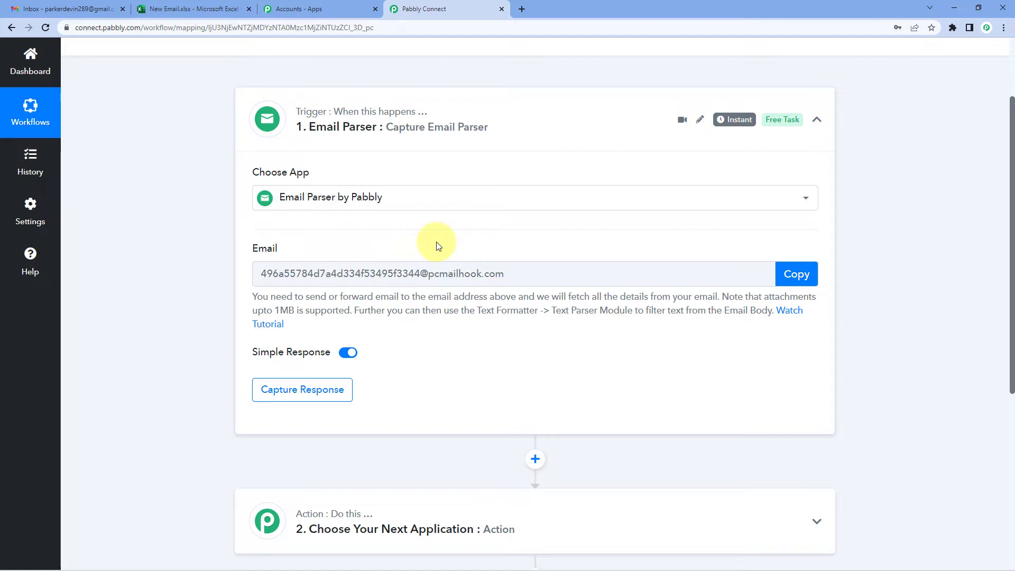
Step: Copy the Email Parser's address, then switch to Gmail and open its Forwarding and POP/IMAP settings
{"action": "left_click", "coordinate": [796, 273]}
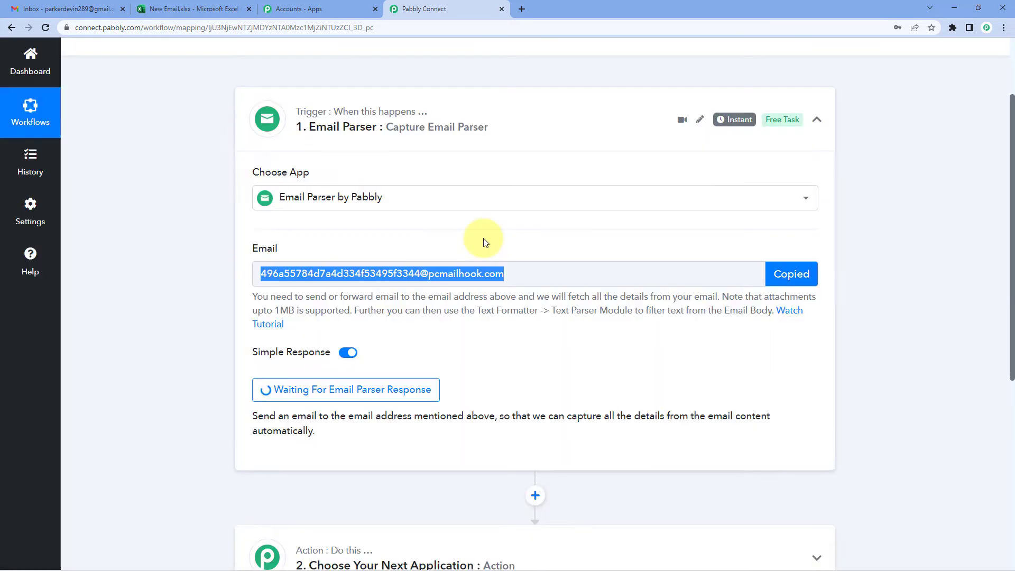
{"action": "left_click", "coordinate": [69, 5]}
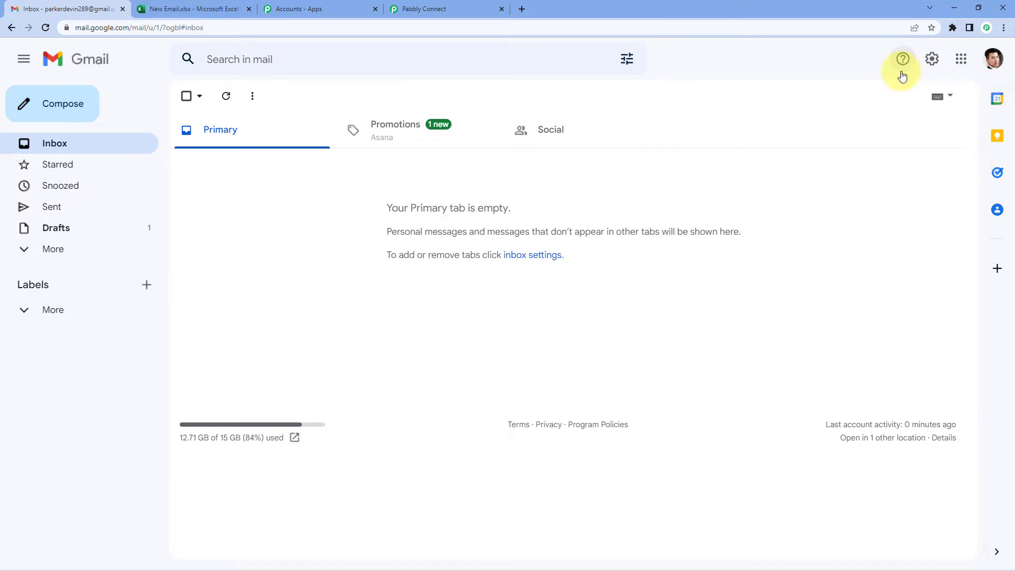
{"action": "left_click", "coordinate": [934, 61]}
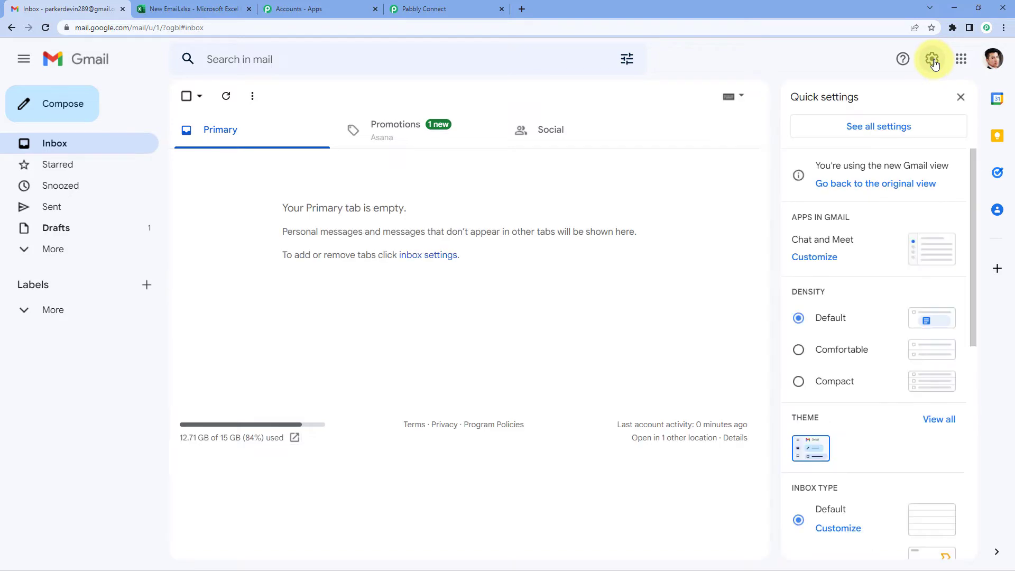
{"action": "left_click", "coordinate": [859, 128]}
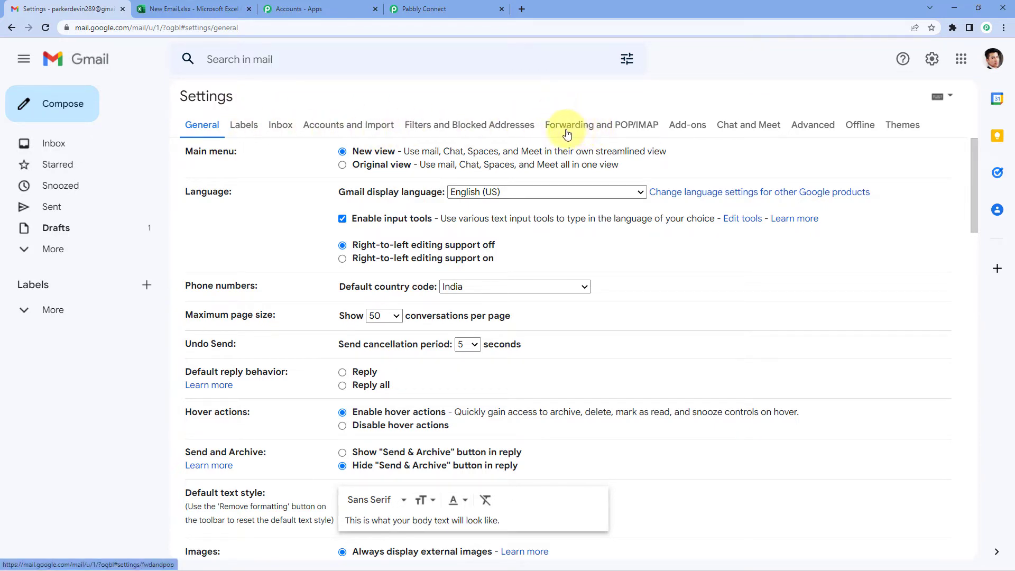
{"action": "left_click", "coordinate": [608, 126]}
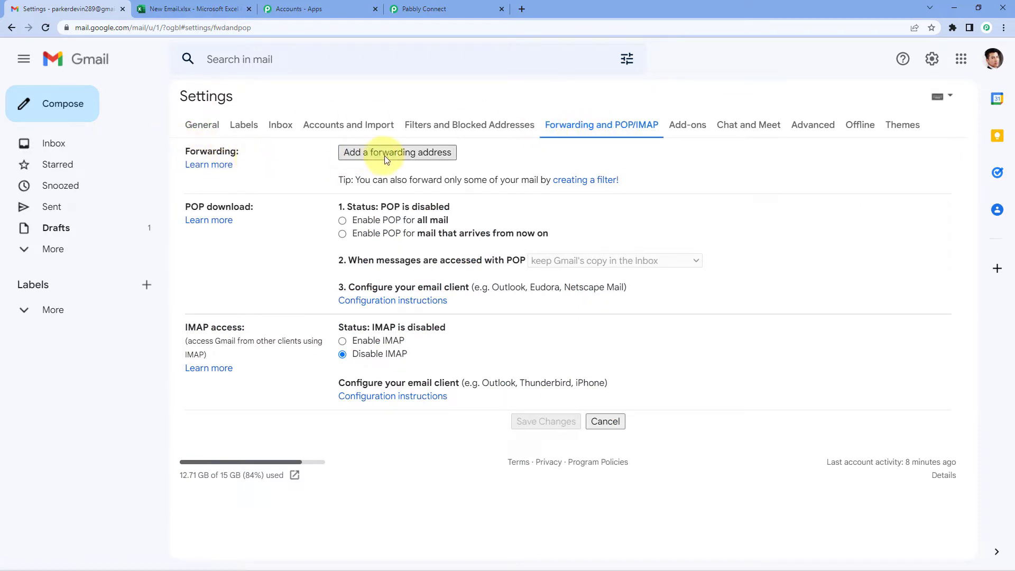
Step: Add the Email Parser's copied address as a forwarding address in Gmail and confirm the forwarding request
{"action": "left_click", "coordinate": [403, 153]}
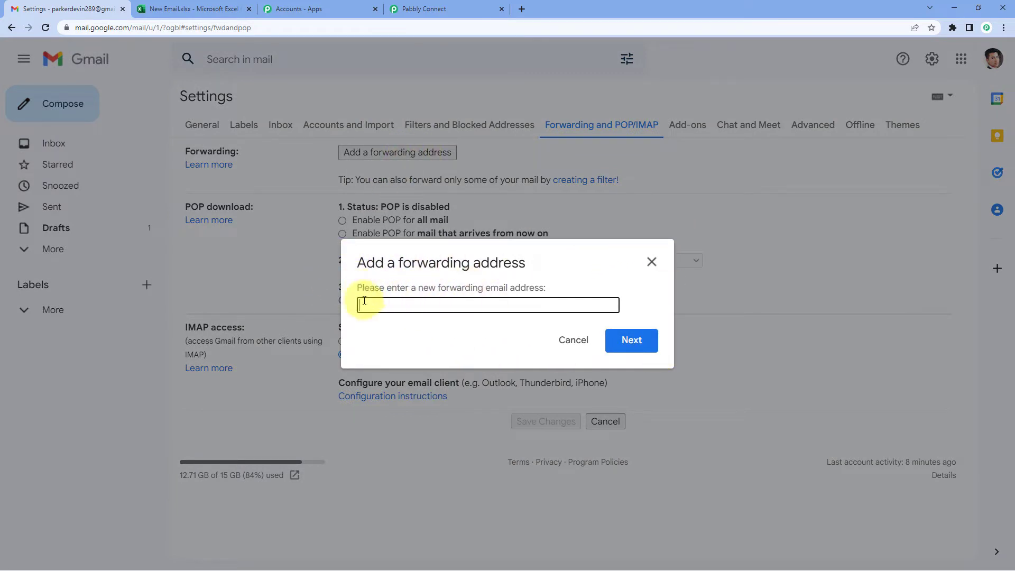
{"action": "left_click", "coordinate": [431, 9]}
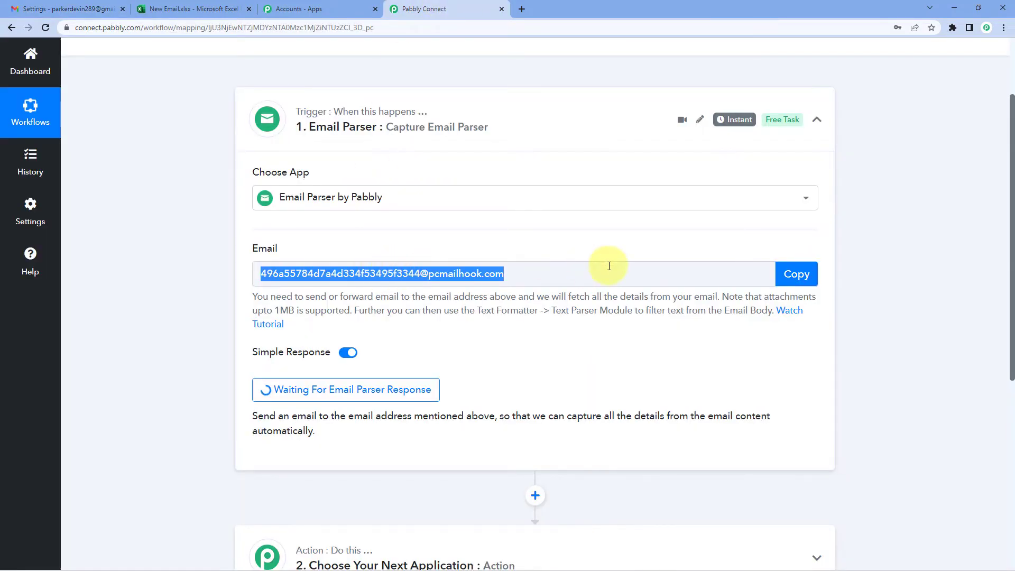
{"action": "left_click", "coordinate": [787, 273]}
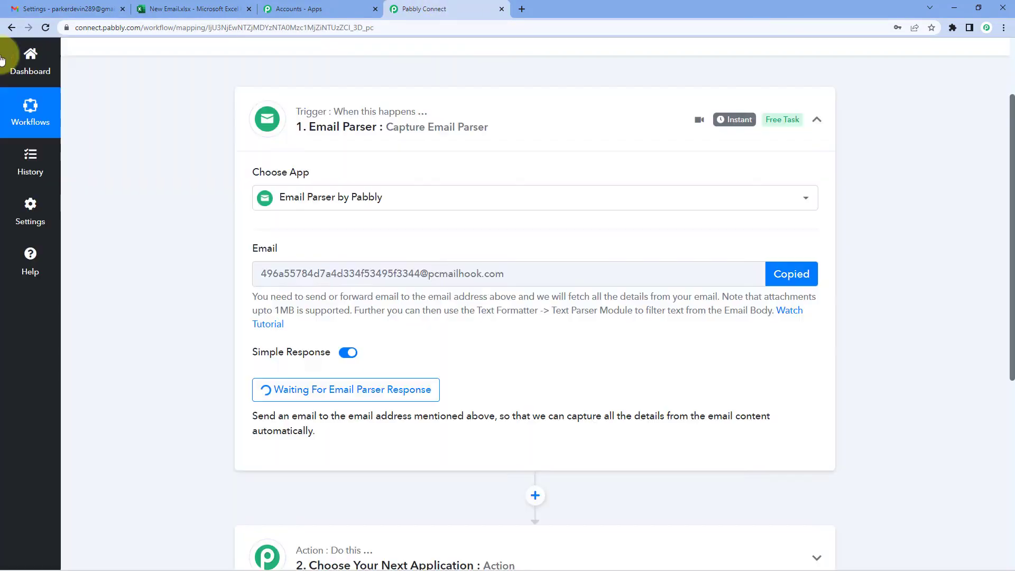
{"action": "key", "text": "ctrl+1"}
{"action": "right_click", "coordinate": [382, 305]}
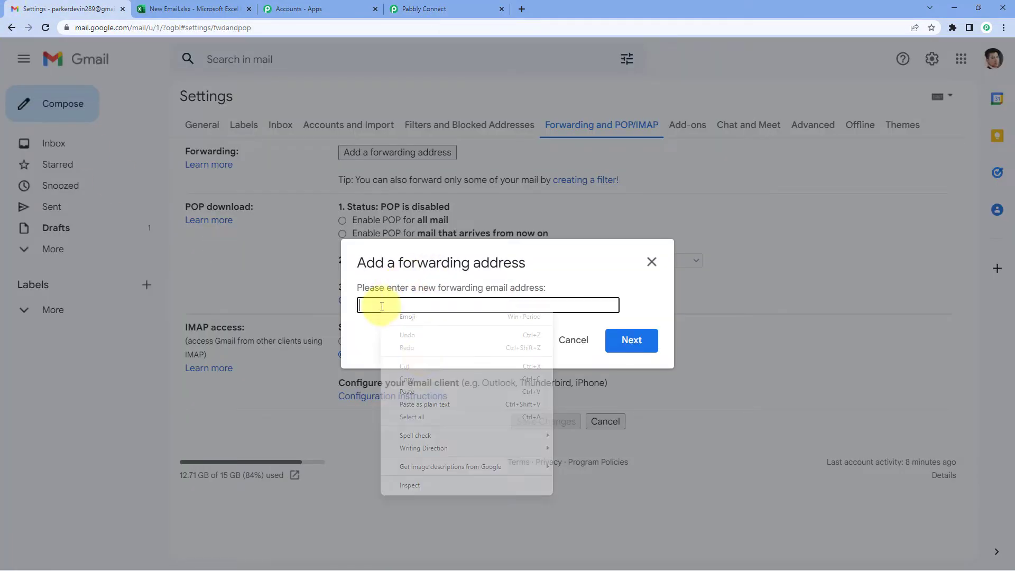
{"action": "left_click", "coordinate": [409, 391]}
{"action": "left_click", "coordinate": [632, 341]}
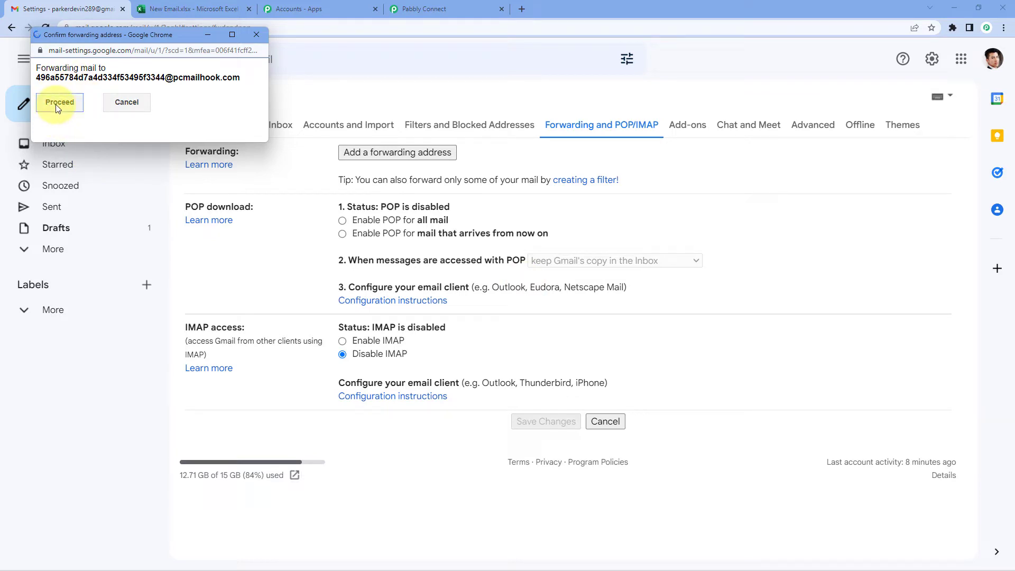
{"action": "left_click", "coordinate": [58, 107]}
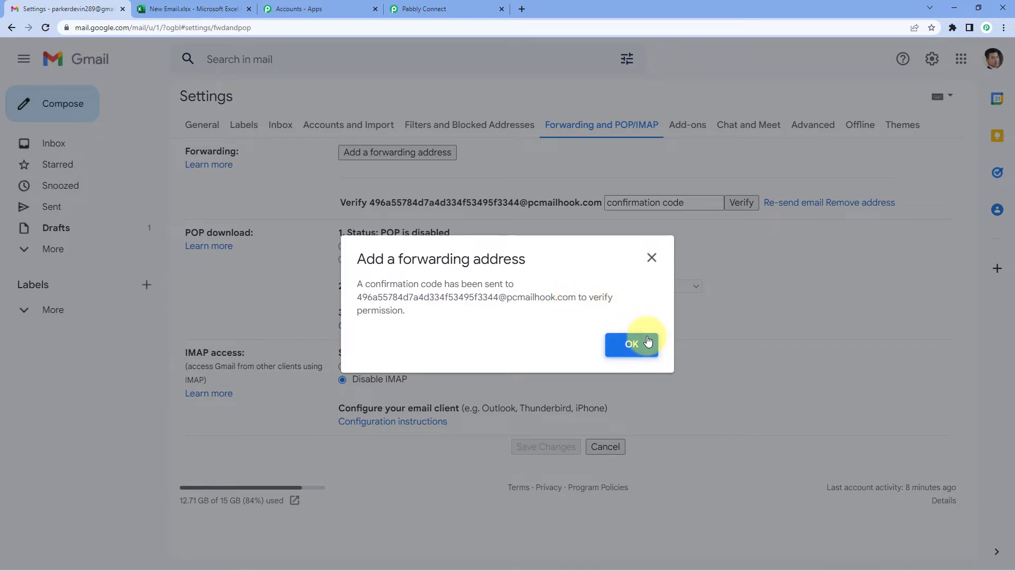
{"action": "left_click", "coordinate": [631, 344]}
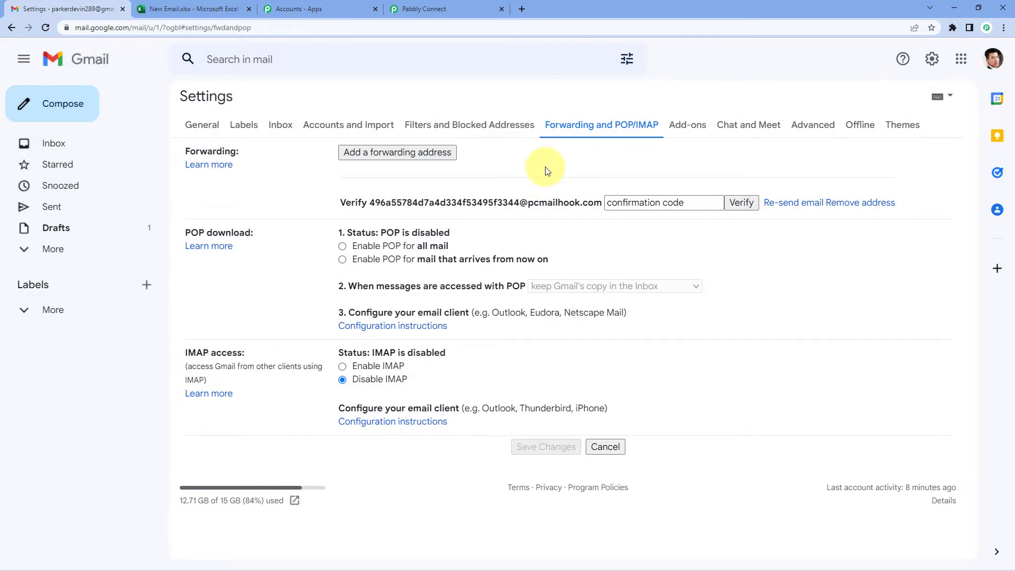
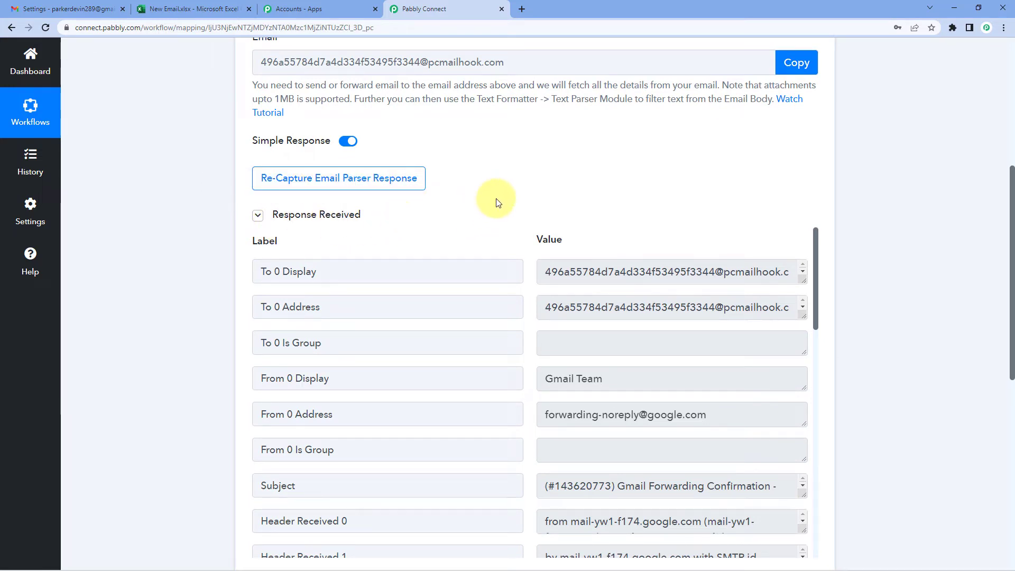
Step: Examine the captured Email Parser response, from the sender and subject fields down through the headers to the body text
{"action": "scroll", "coordinate": [496, 203], "scroll_direction": "down", "scroll_amount": 1}
{"action": "left_click", "coordinate": [545, 325]}
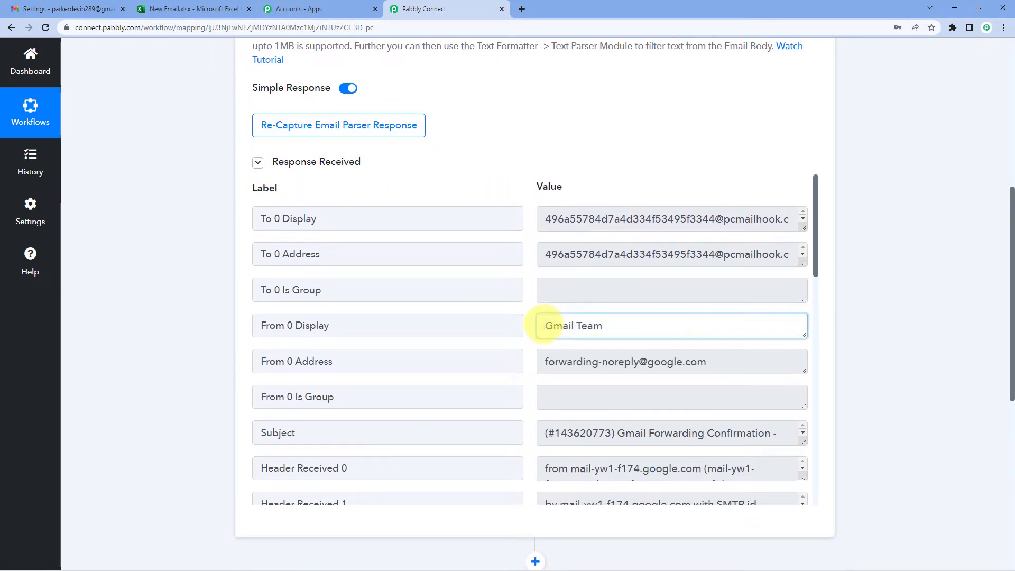
{"action": "mouse_move", "coordinate": [544, 324]}
{"action": "left_mouse_down"}
{"action": "mouse_move", "coordinate": [619, 324]}
{"action": "mouse_move", "coordinate": [546, 328]}
{"action": "left_mouse_up"}
{"action": "left_click", "coordinate": [642, 324]}
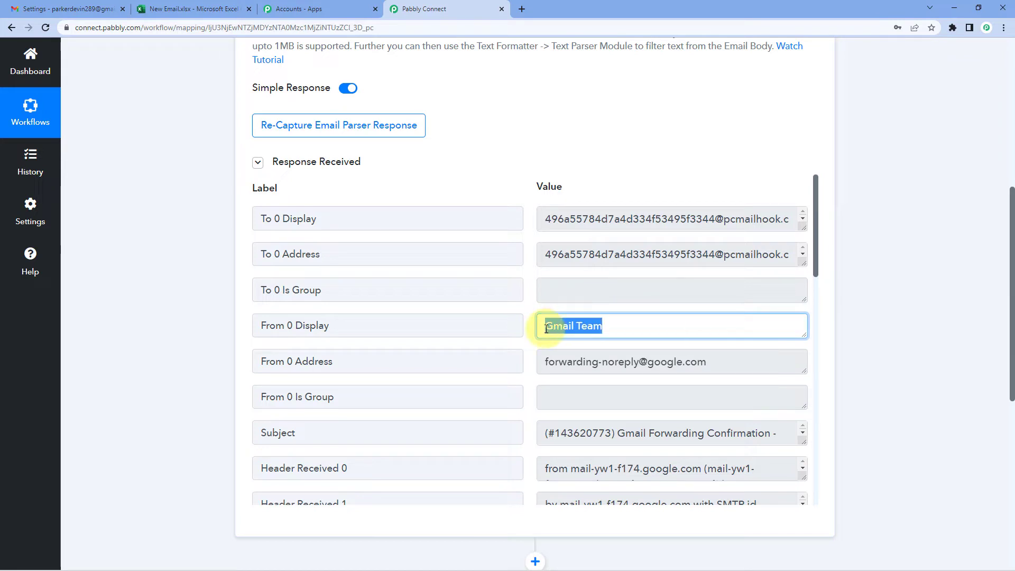
{"action": "left_click", "coordinate": [528, 301]}
{"action": "scroll", "coordinate": [528, 303], "scroll_direction": "down", "scroll_amount": 3}
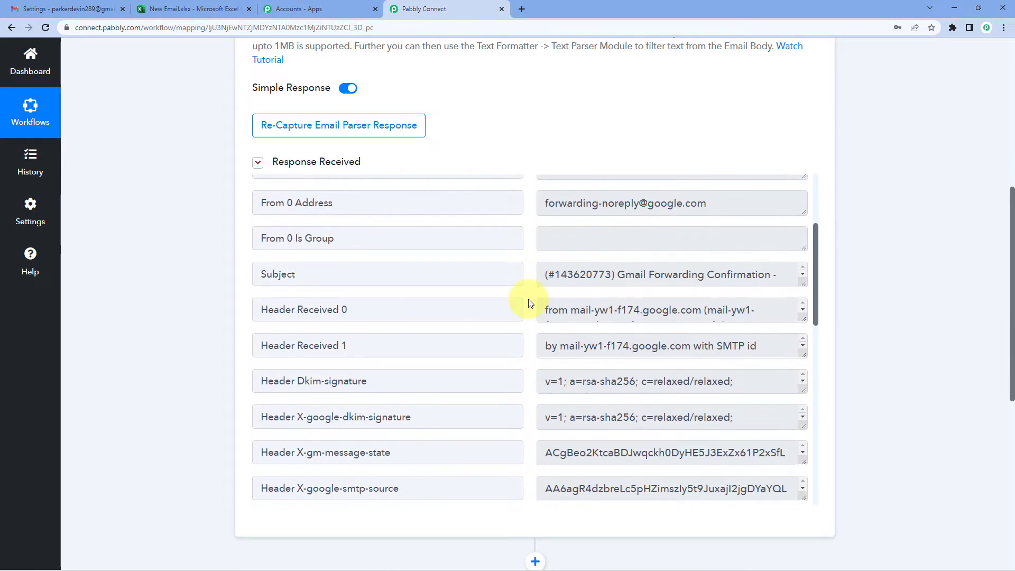
{"action": "scroll", "coordinate": [528, 302], "scroll_direction": "down", "scroll_amount": 3}
{"action": "scroll", "coordinate": [528, 302], "scroll_direction": "up", "scroll_amount": 3}
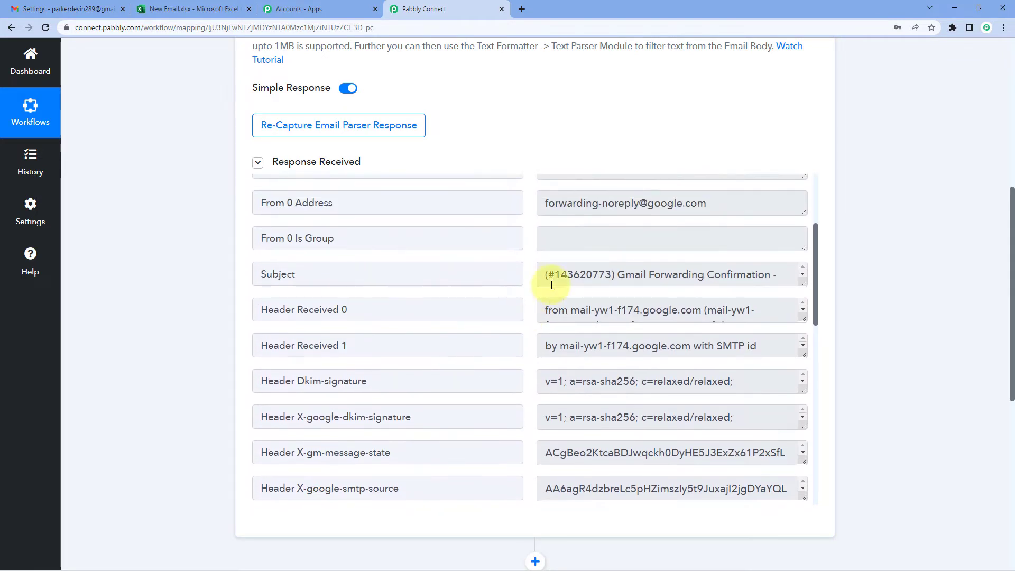
{"action": "left_click_drag", "start_coordinate": [625, 274], "coordinate": [715, 281]}
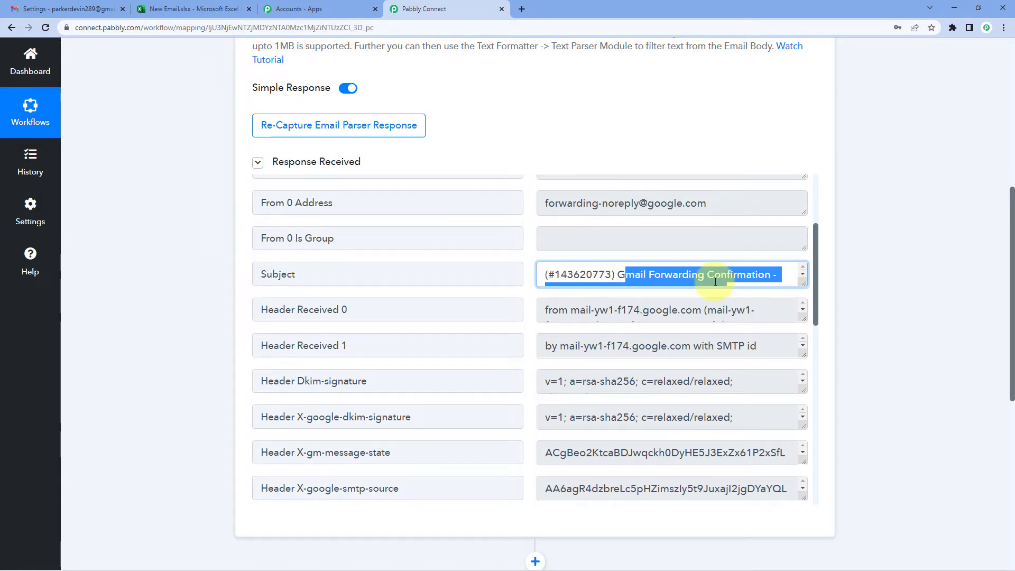
{"action": "left_click", "coordinate": [519, 294]}
{"action": "scroll", "coordinate": [521, 294], "scroll_direction": "down", "scroll_amount": 4}
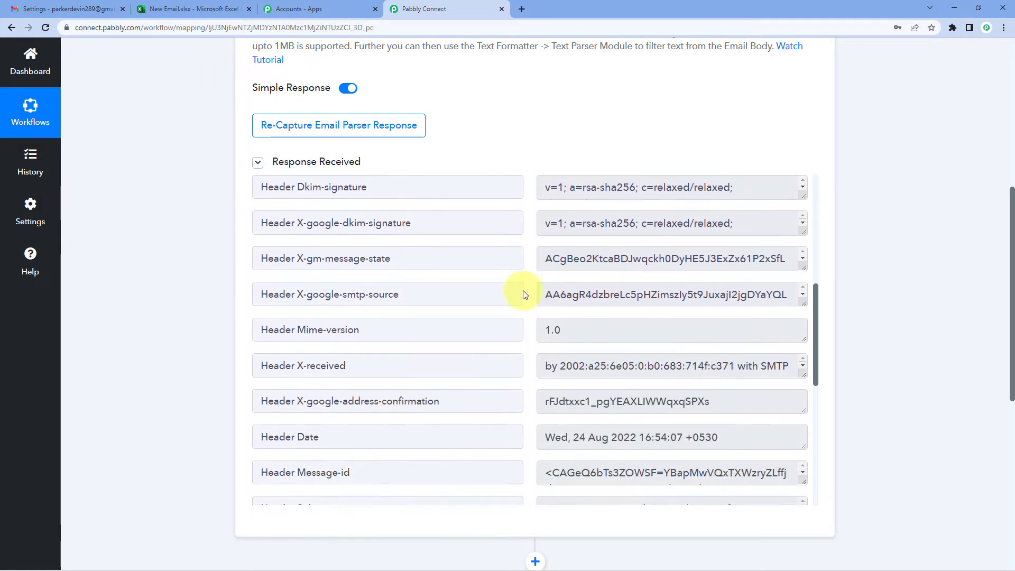
{"action": "scroll", "coordinate": [524, 292], "scroll_direction": "down", "scroll_amount": 2}
{"action": "scroll", "coordinate": [523, 290], "scroll_direction": "down", "scroll_amount": 3}
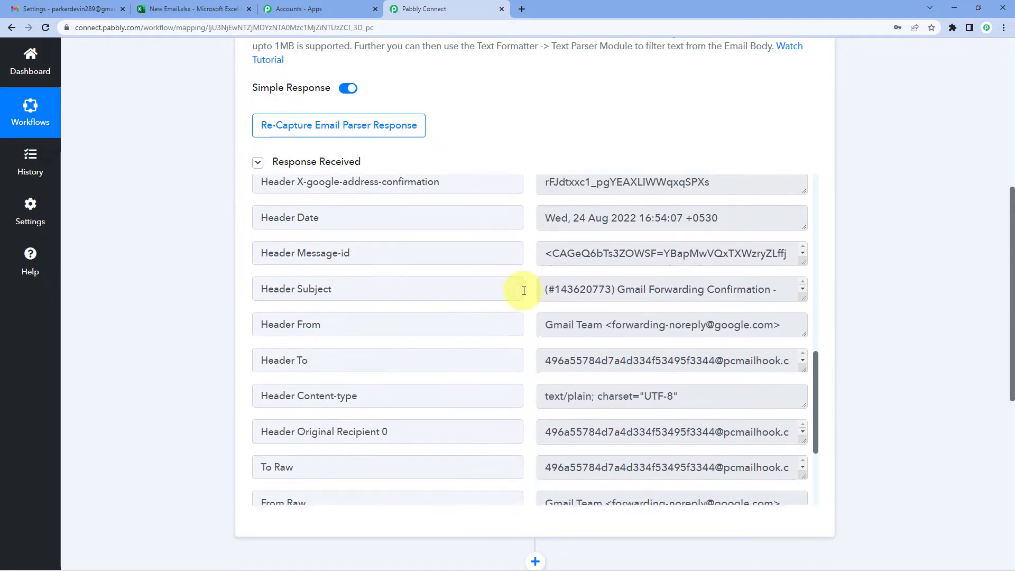
{"action": "scroll", "coordinate": [524, 291], "scroll_direction": "down", "scroll_amount": 2}
{"action": "scroll", "coordinate": [529, 301], "scroll_direction": "down", "scroll_amount": 3}
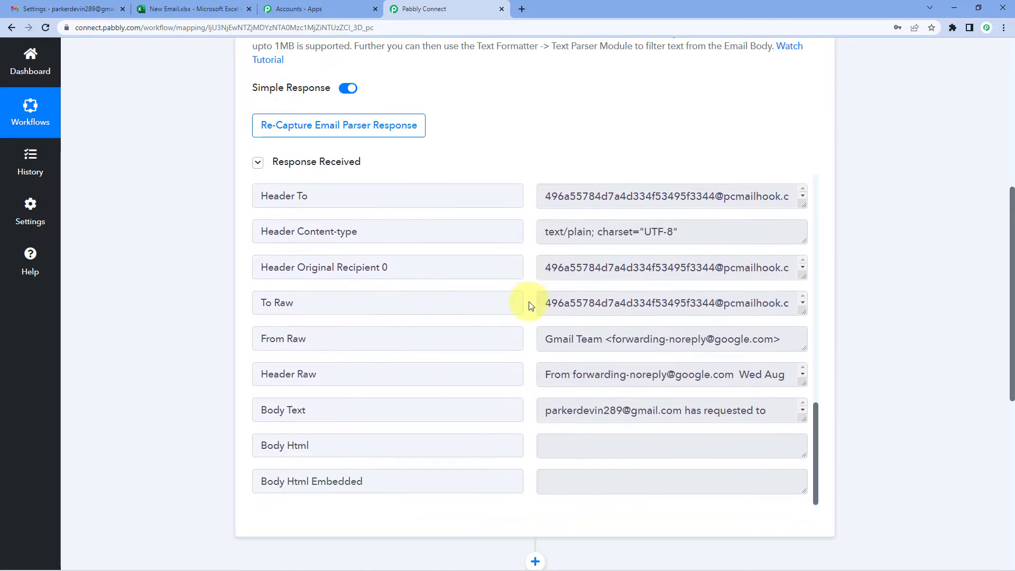
{"action": "scroll", "coordinate": [529, 302], "scroll_direction": "down", "scroll_amount": 1}
Step: Enlarge the Body Text value in the captured response and copy the Gmail forwarding confirmation code from it
{"action": "left_click", "coordinate": [360, 356]}
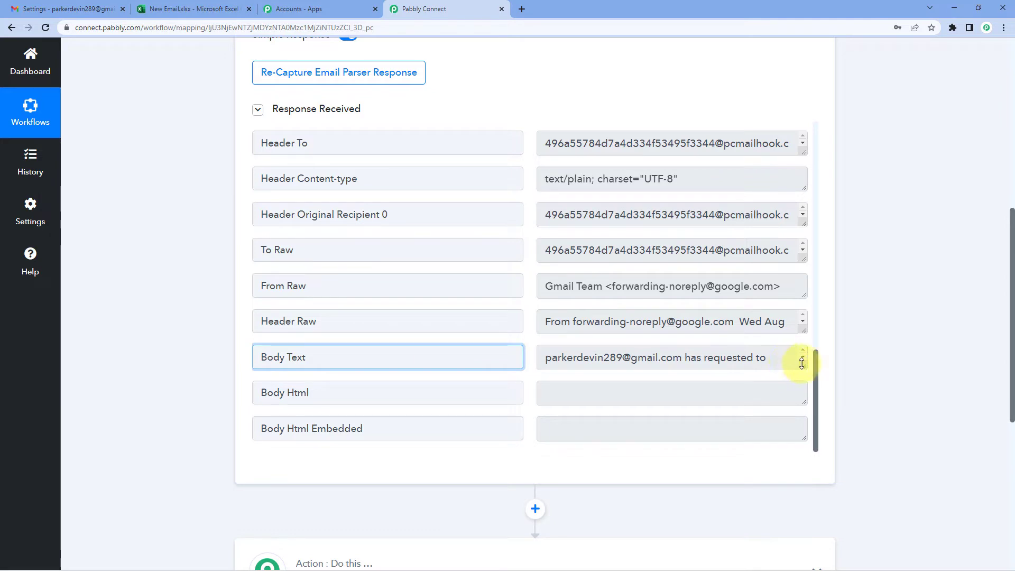
{"action": "left_click_drag", "start_coordinate": [802, 364], "coordinate": [800, 437]}
{"action": "scroll", "coordinate": [730, 355], "scroll_direction": "down", "scroll_amount": 1}
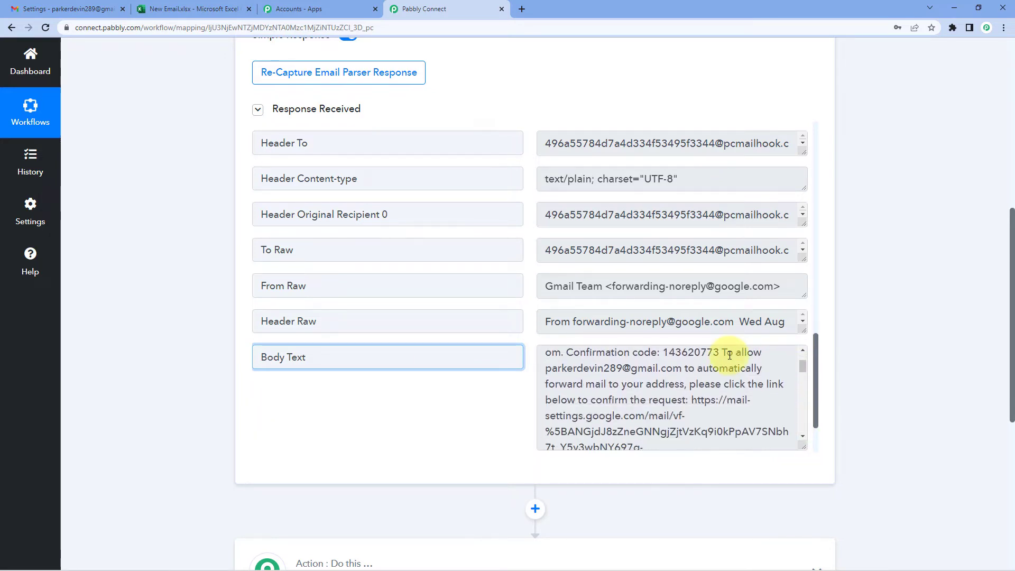
{"action": "double_click", "coordinate": [689, 353]}
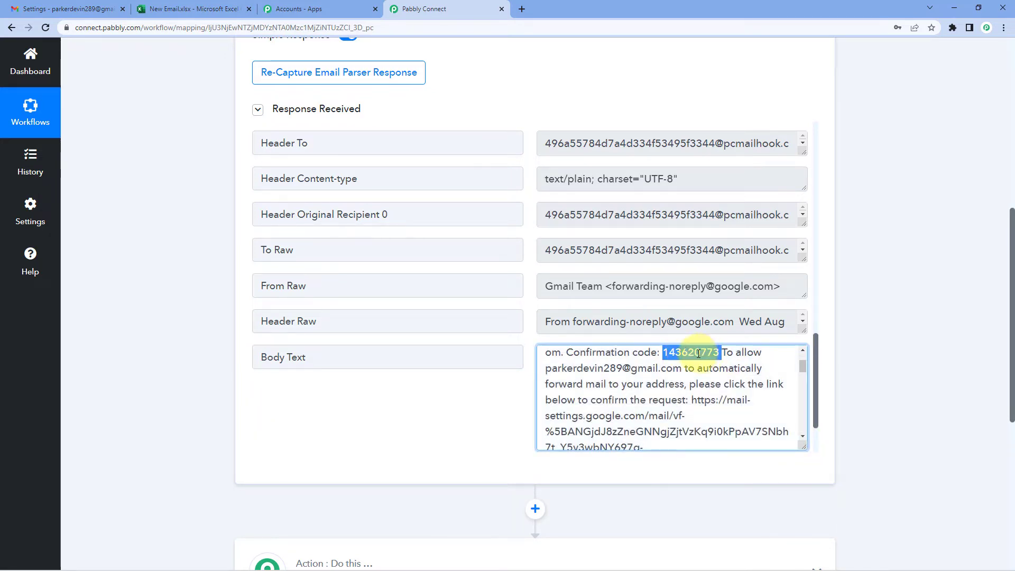
{"action": "right_click", "coordinate": [698, 353]}
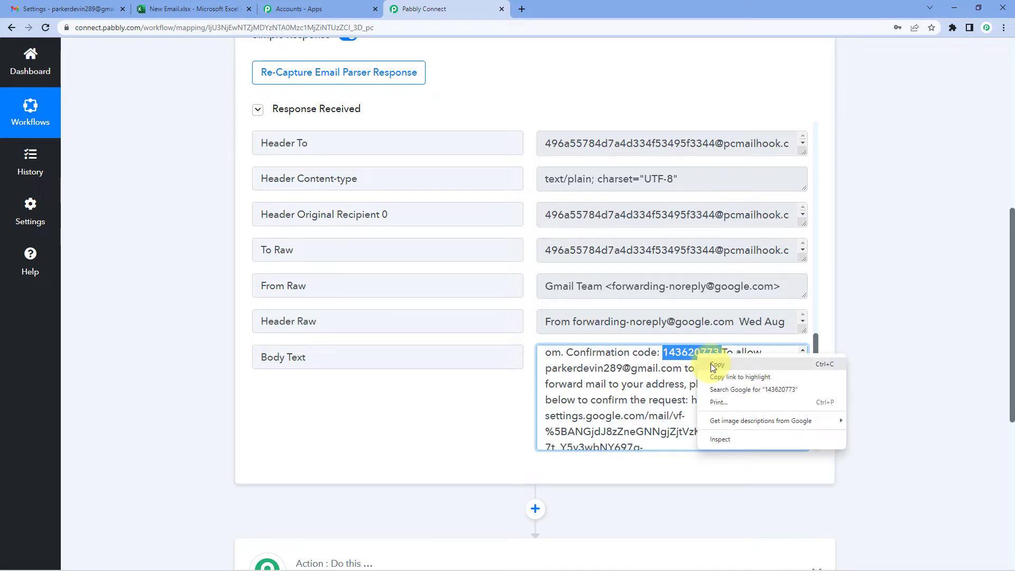
{"action": "left_click", "coordinate": [713, 366]}
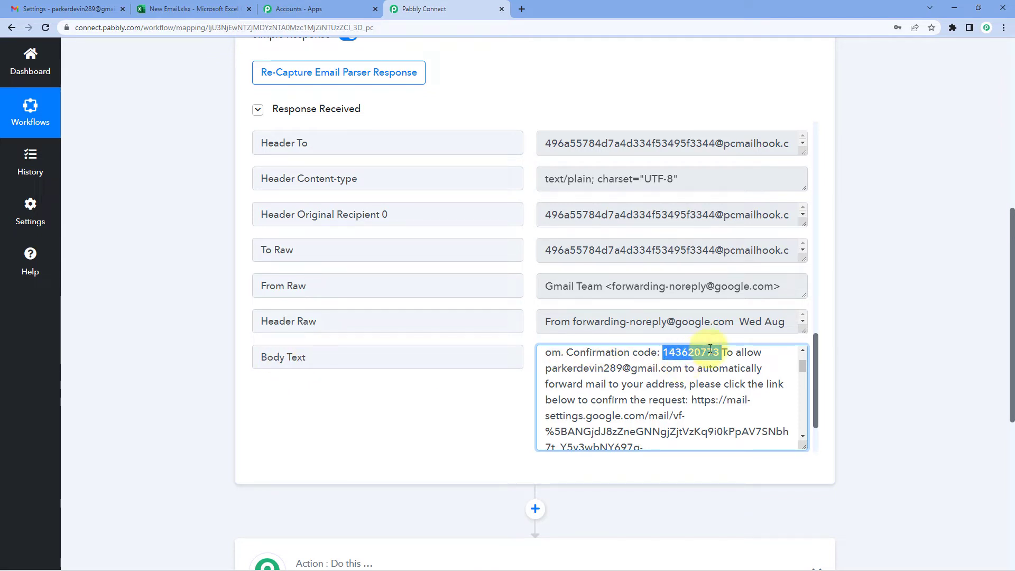
Step: Verify the forwarding address in Gmail with the copied confirmation code, and save forwarding a copy of incoming mail to it, keeping Gmail's copy in the Inbox
{"action": "left_click", "coordinate": [42, 9]}
{"action": "left_click", "coordinate": [653, 201]}
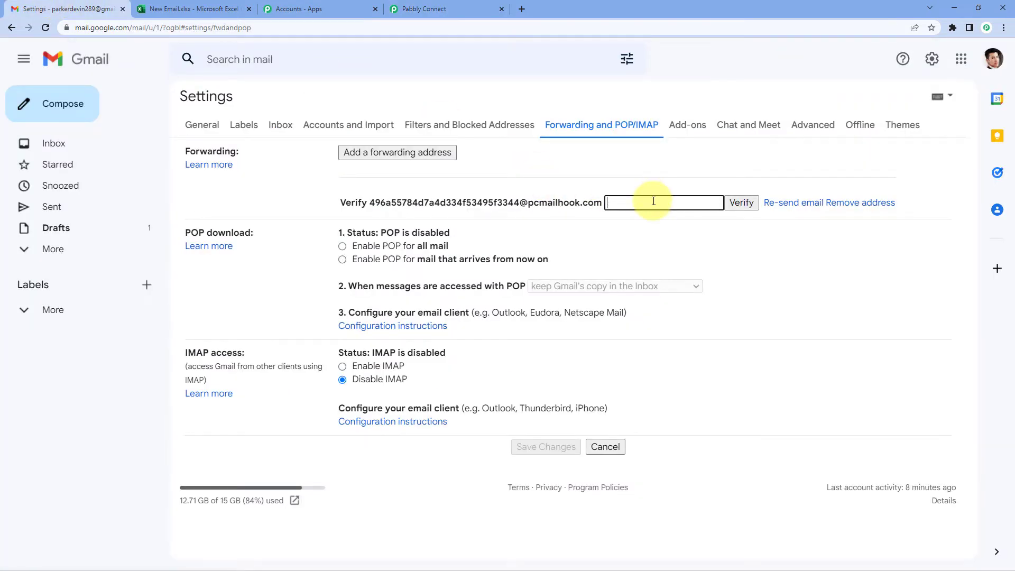
{"action": "right_click", "coordinate": [653, 201]}
{"action": "left_click", "coordinate": [682, 285]}
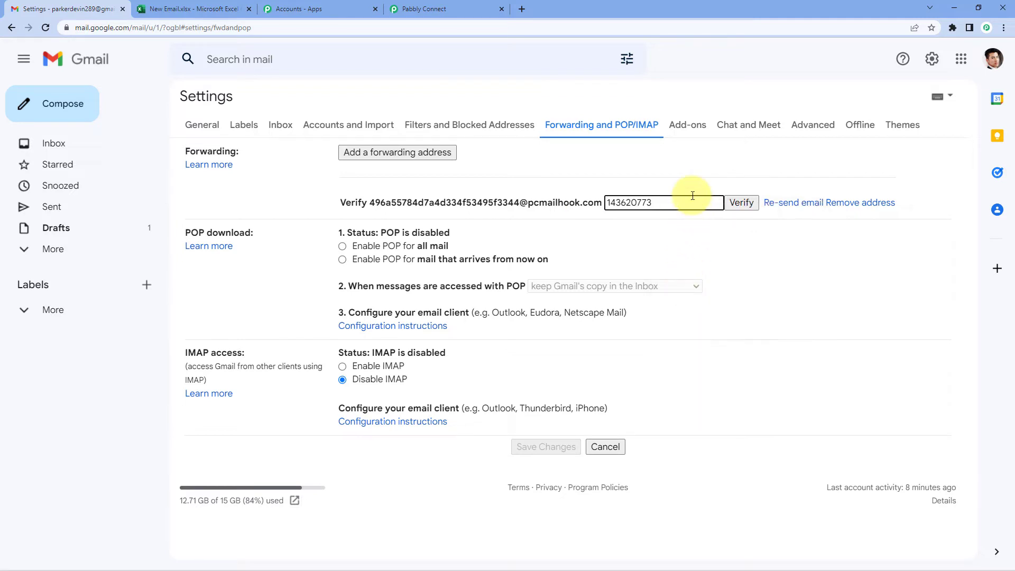
{"action": "left_click", "coordinate": [751, 205]}
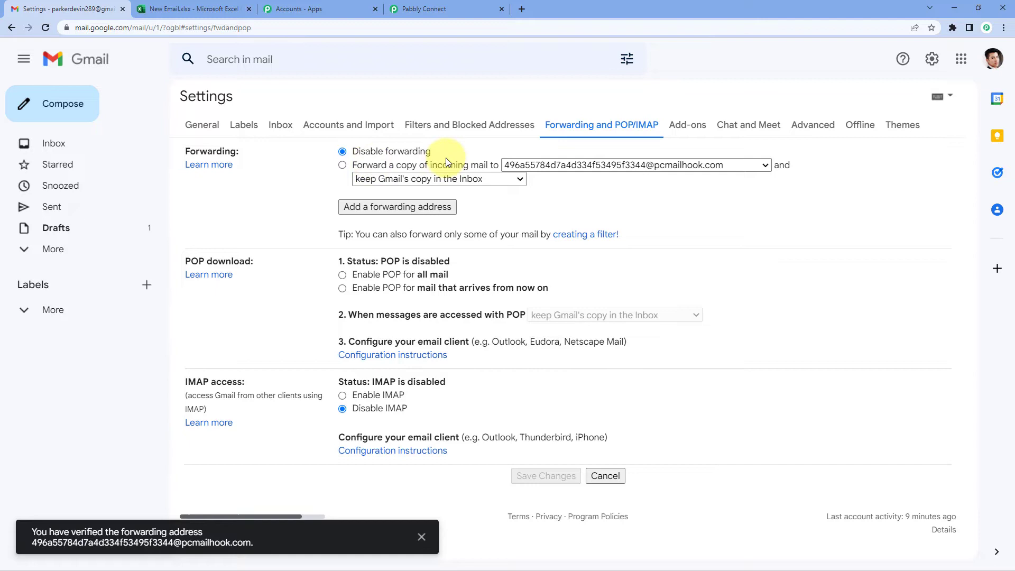
{"action": "left_click", "coordinate": [342, 165]}
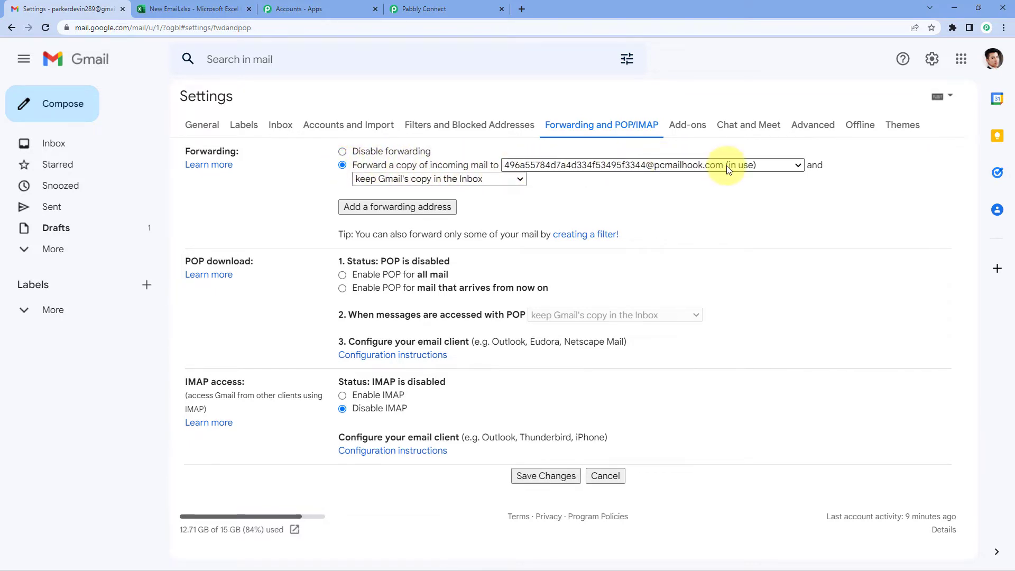
{"action": "left_click", "coordinate": [541, 474]}
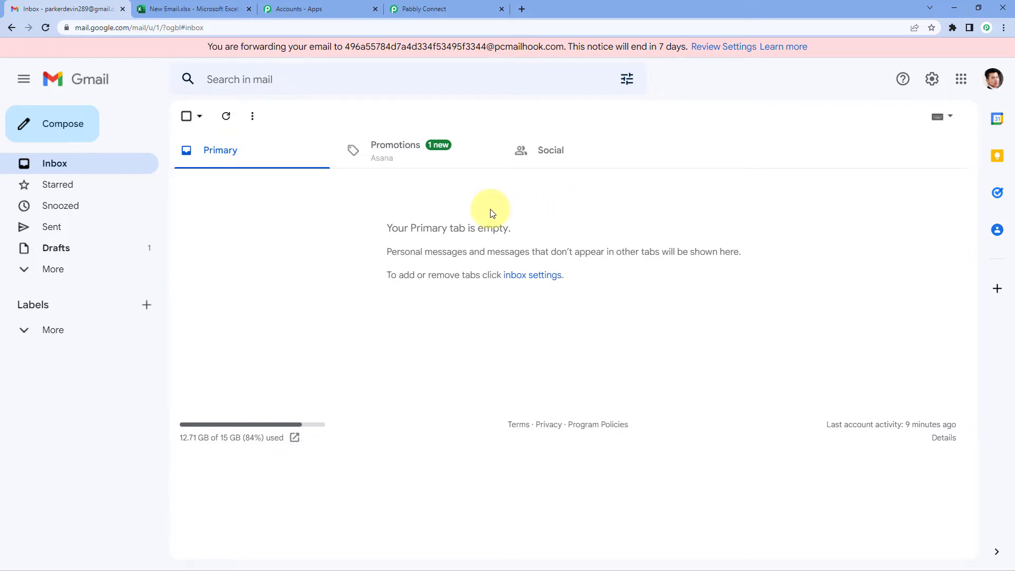
Step: Switch to the Pabbly Connect workflow and recapture the Email Parser response, confirming the request
{"action": "left_click", "coordinate": [422, 8]}
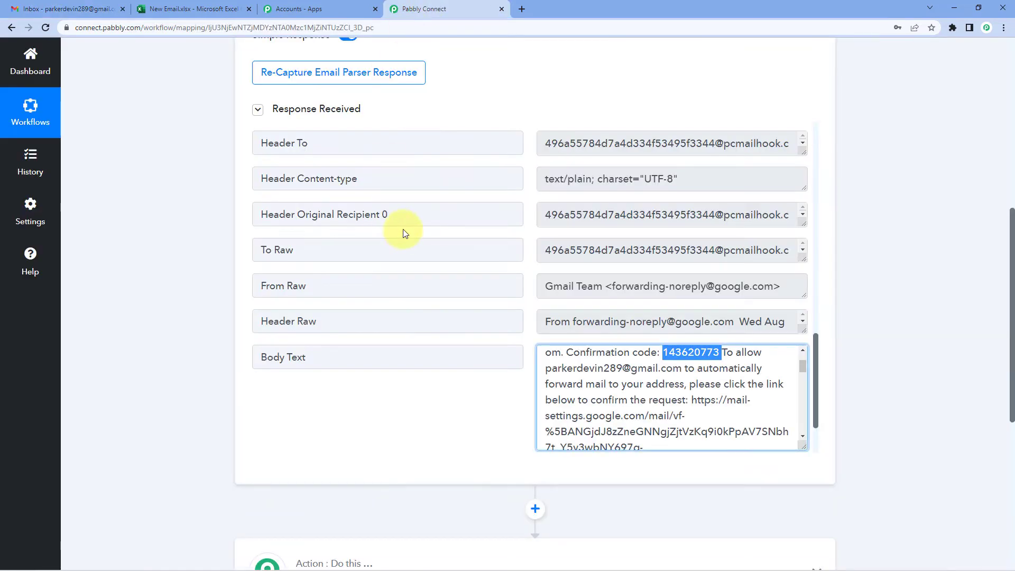
{"action": "scroll", "coordinate": [462, 131], "scroll_direction": "up", "scroll_amount": 6}
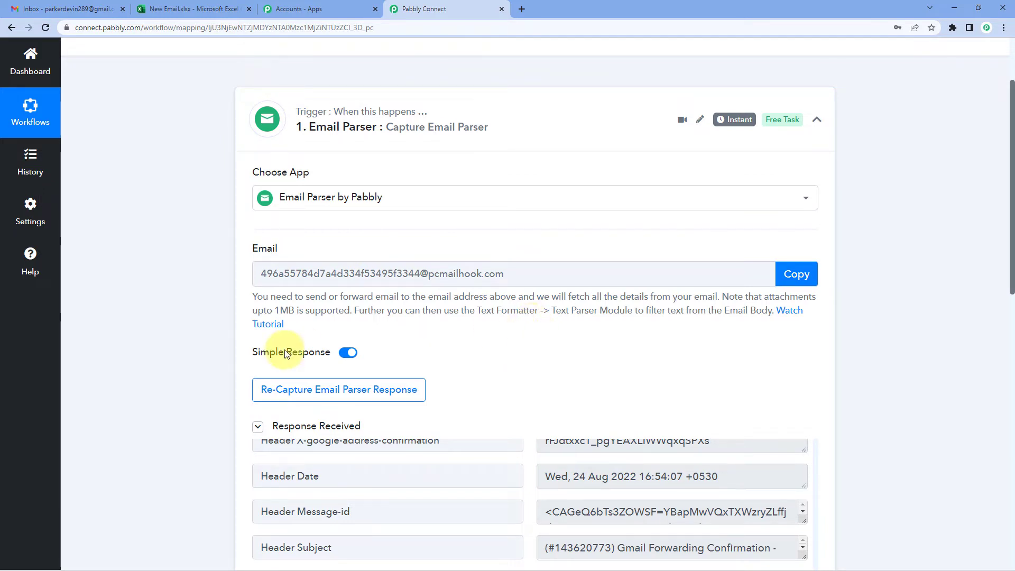
{"action": "left_click", "coordinate": [272, 395]}
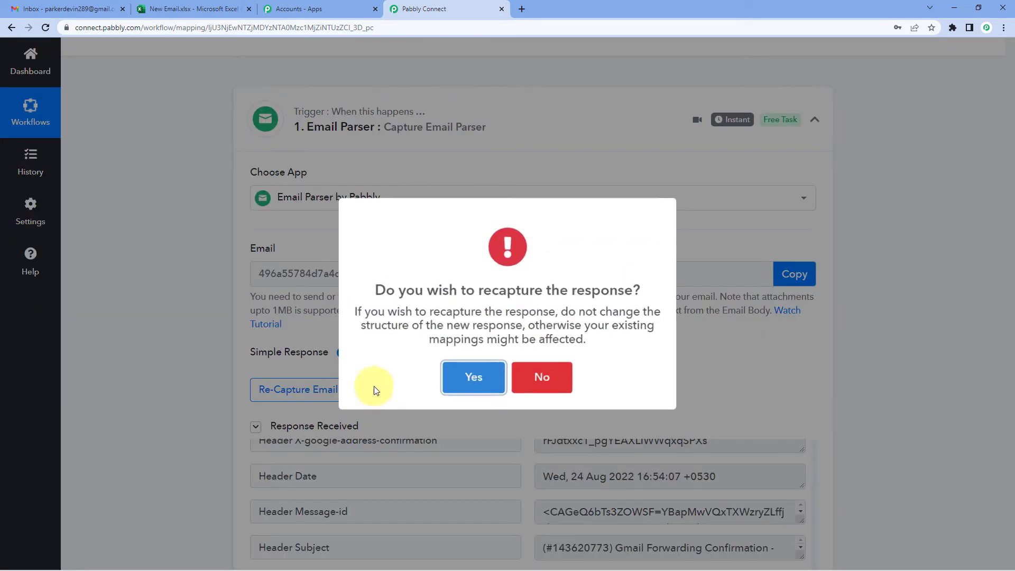
{"action": "left_click", "coordinate": [472, 382]}
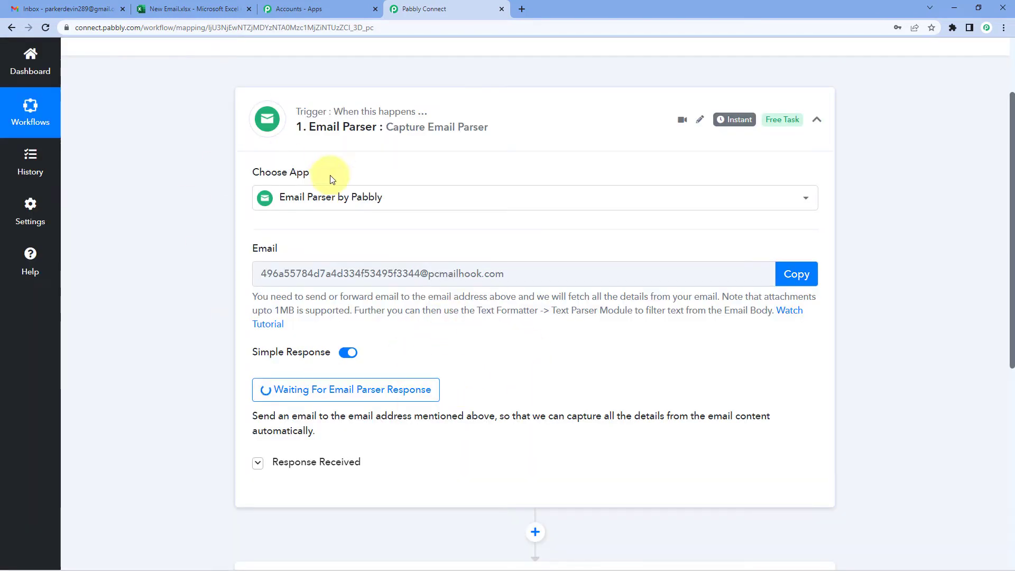
Step: Switch to the Gmail inbox with forwarding enabled and copy that account's e-mail address from its account details
{"action": "left_click", "coordinate": [68, 9]}
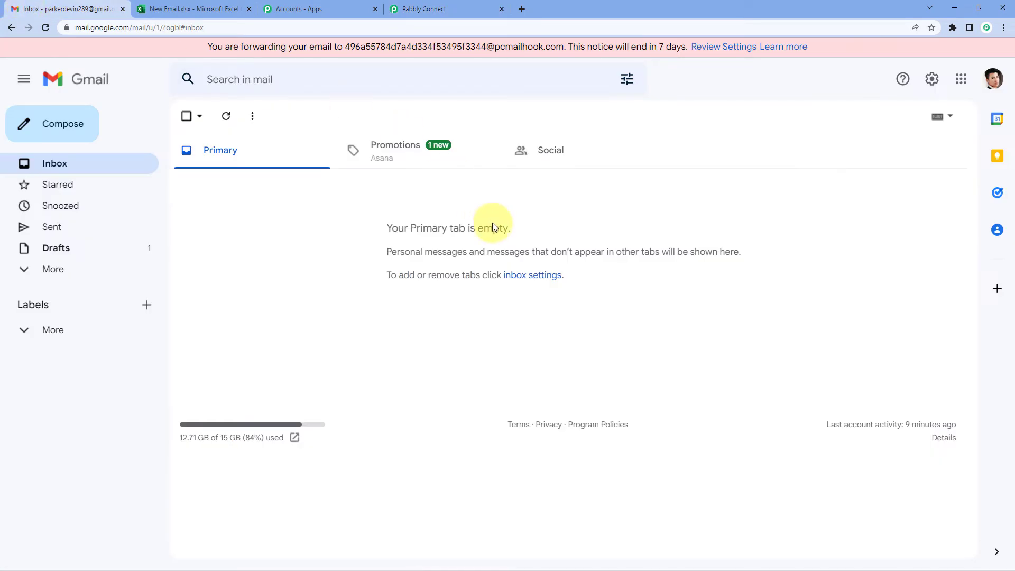
{"action": "left_click", "coordinate": [992, 79]}
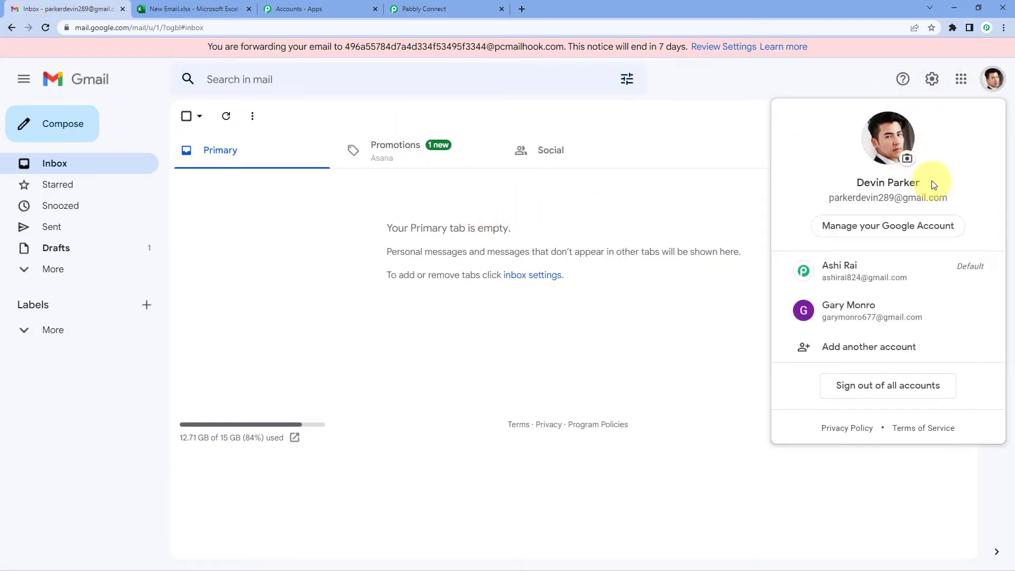
{"action": "left_click_drag", "start_coordinate": [934, 185], "coordinate": [856, 183]}
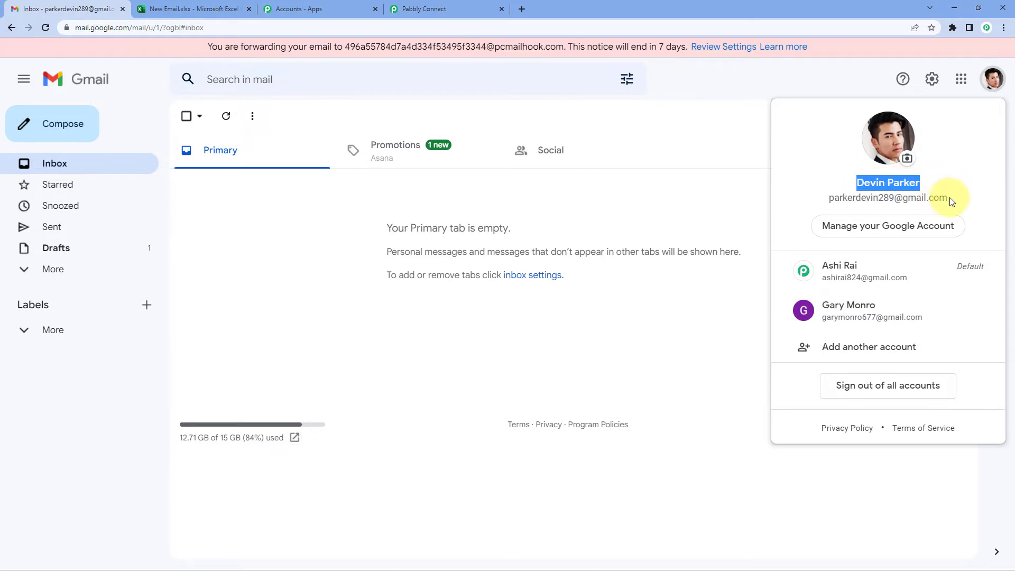
{"action": "left_click_drag", "start_coordinate": [952, 201], "coordinate": [833, 204]}
{"action": "right_click", "coordinate": [847, 198]}
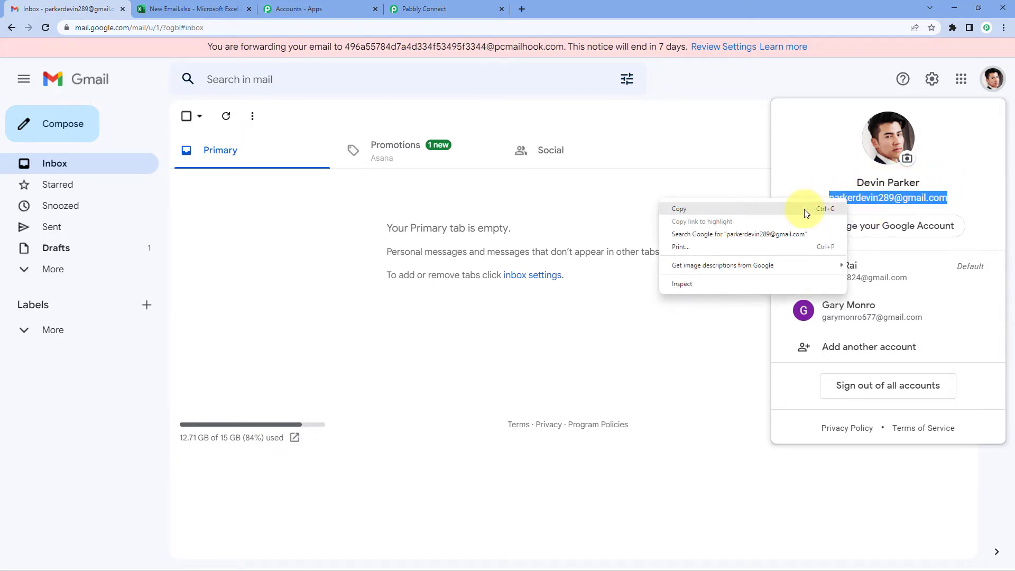
{"action": "left_click", "coordinate": [672, 207]}
{"action": "left_click", "coordinate": [670, 213]}
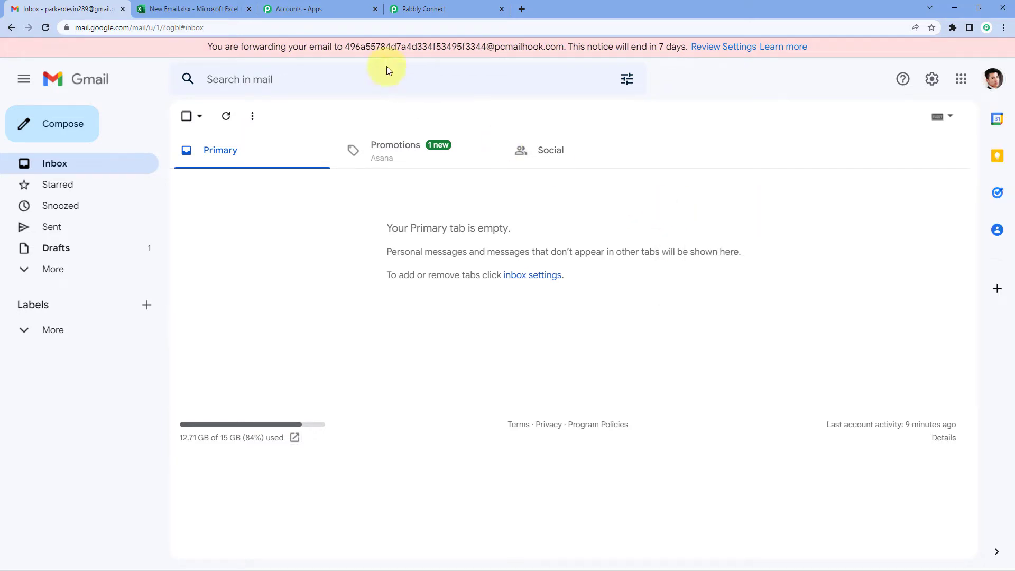
Step: Open a new browser tab, switch to the third Google account and open its Gmail inbox
{"action": "left_click", "coordinate": [523, 9]}
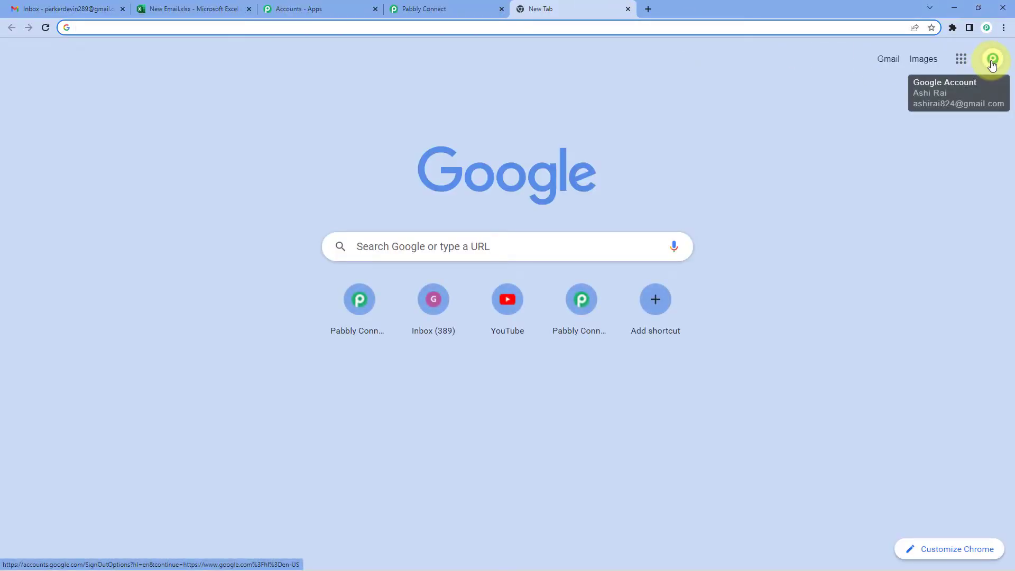
{"action": "left_click", "coordinate": [992, 62]}
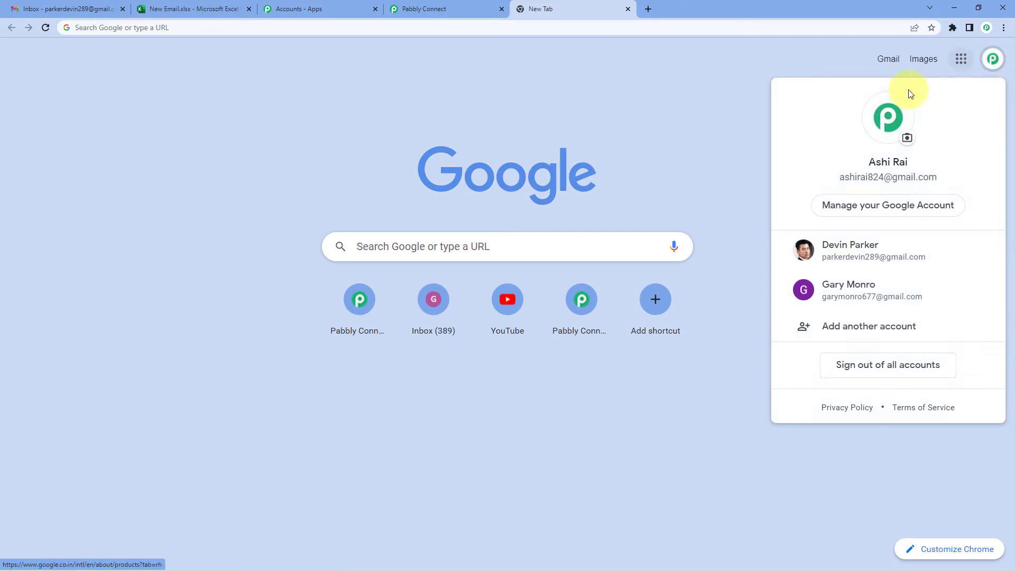
{"action": "left_click", "coordinate": [863, 293]}
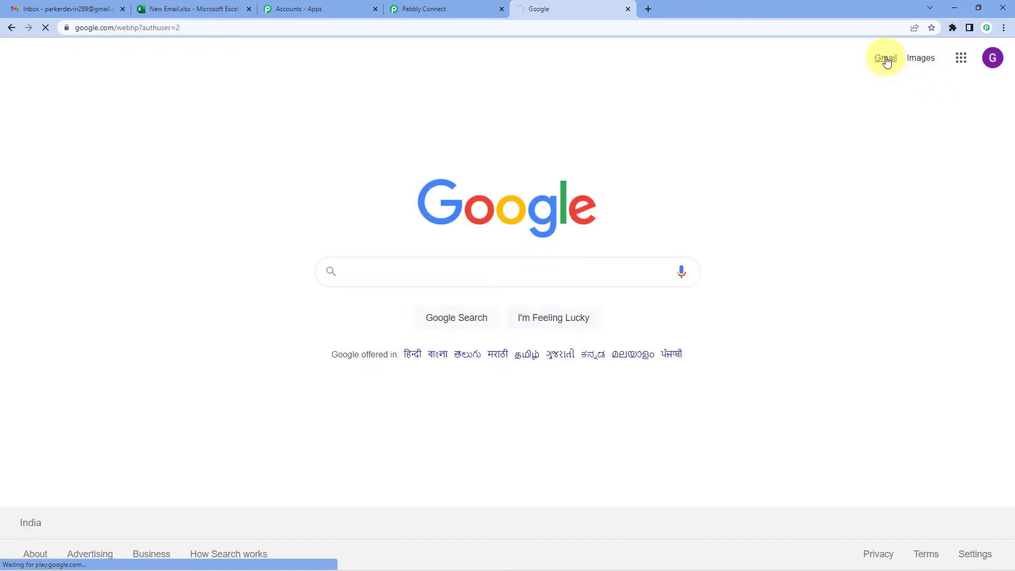
{"action": "left_click", "coordinate": [885, 58]}
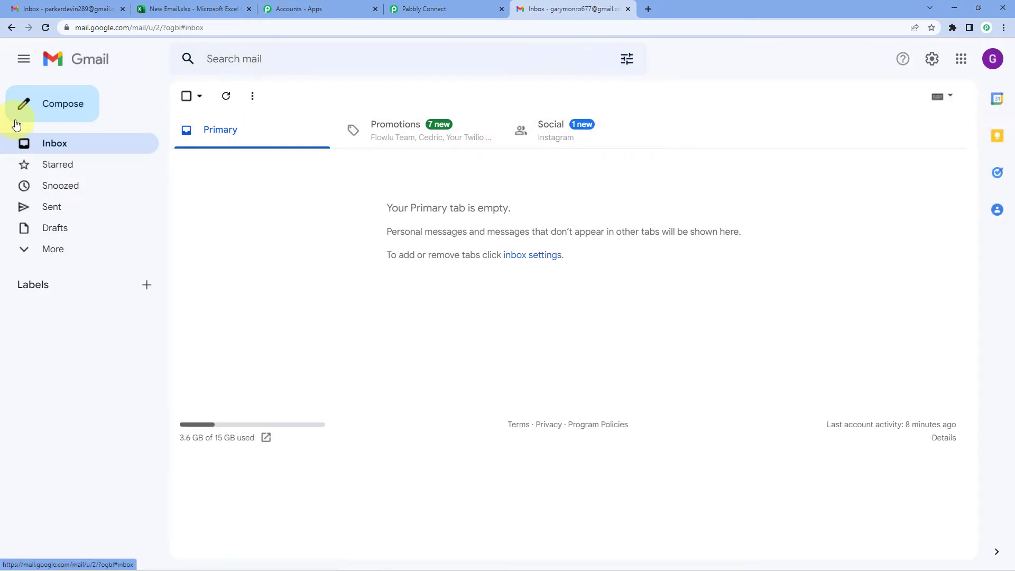
Step: Start a new Gmail message addressed to the copied e-mail address, and check it against the inbox that has forwarding enabled
{"action": "left_click", "coordinate": [63, 102]}
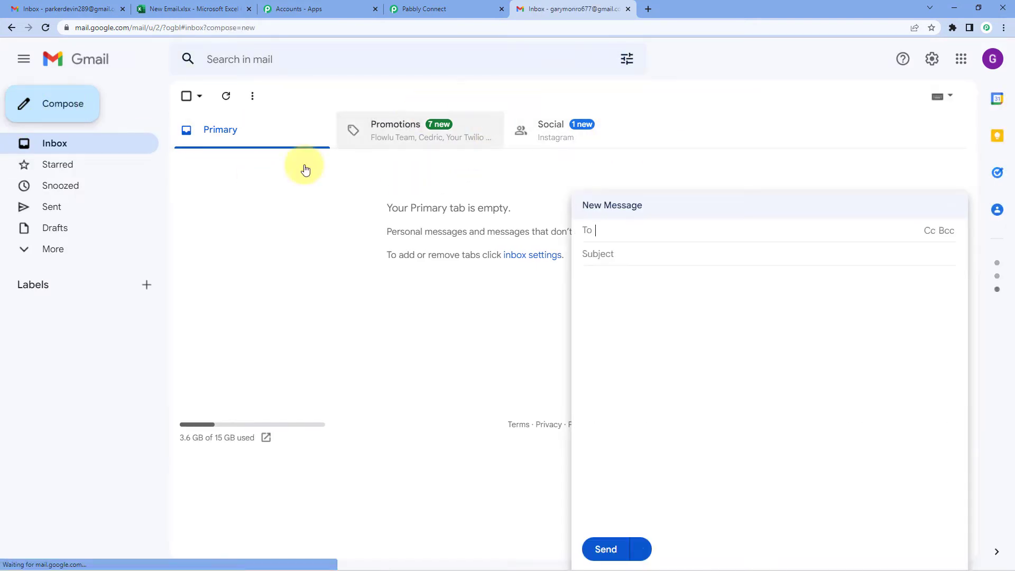
{"action": "right_click", "coordinate": [612, 233]}
{"action": "left_click", "coordinate": [651, 315]}
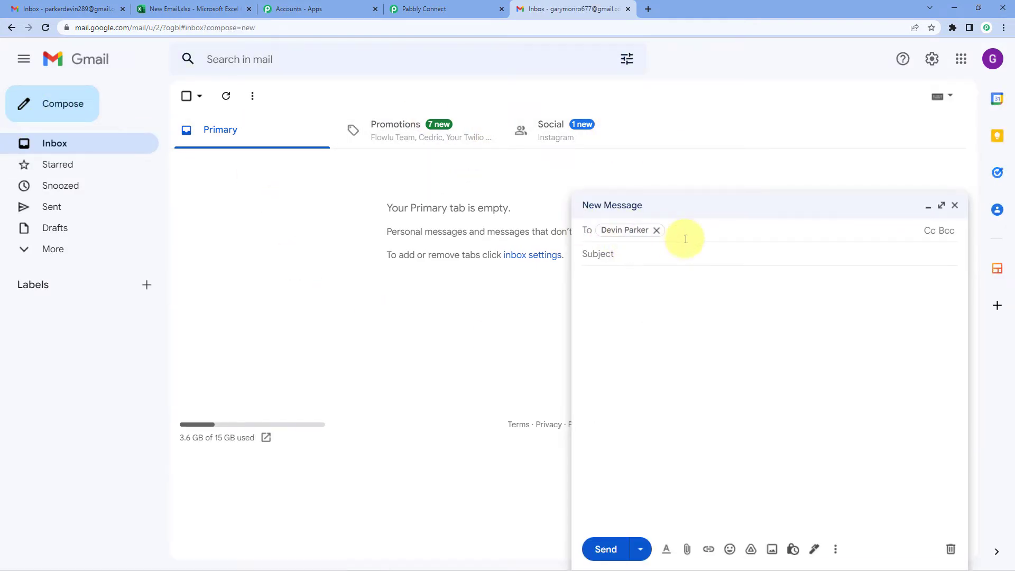
{"action": "left_click", "coordinate": [24, 9]}
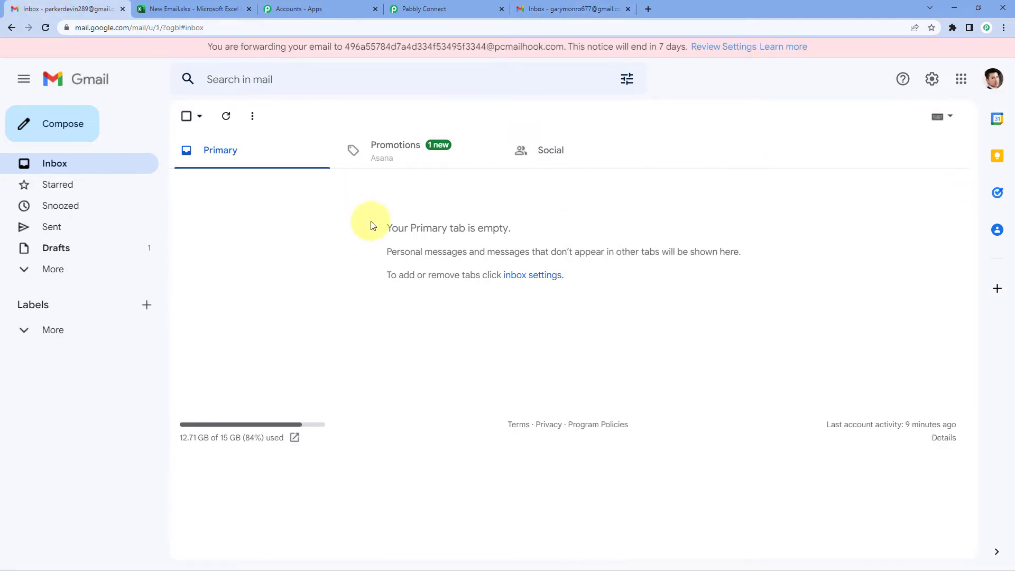
{"action": "left_click", "coordinate": [587, 8]}
Step: Set the subject to "This is a test email" and write a greeting, "We are just testing this automation." and "Thank You Regards" as the body
{"action": "left_click", "coordinate": [618, 252]}
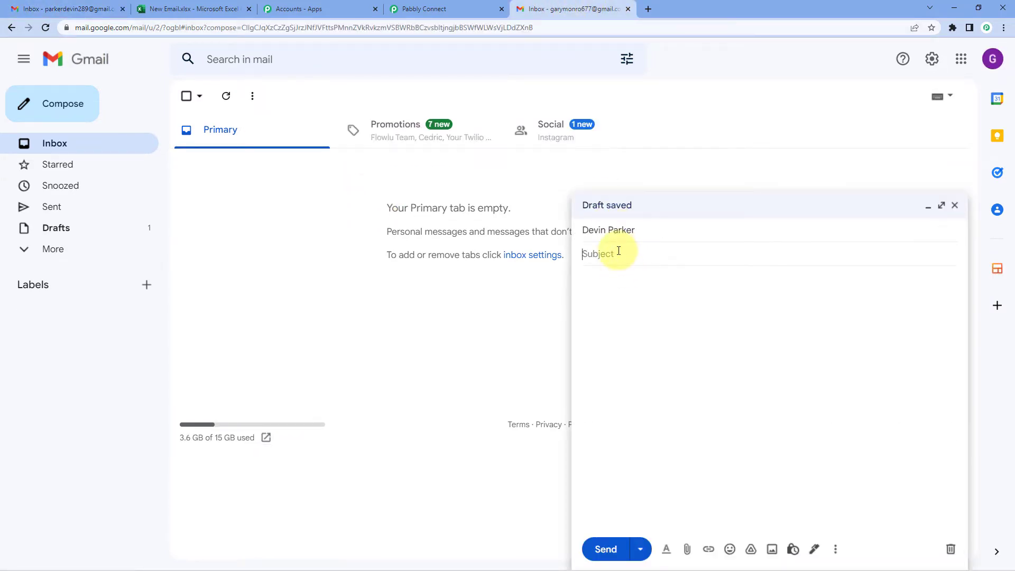
{"action": "type", "text": "This is a test email"}
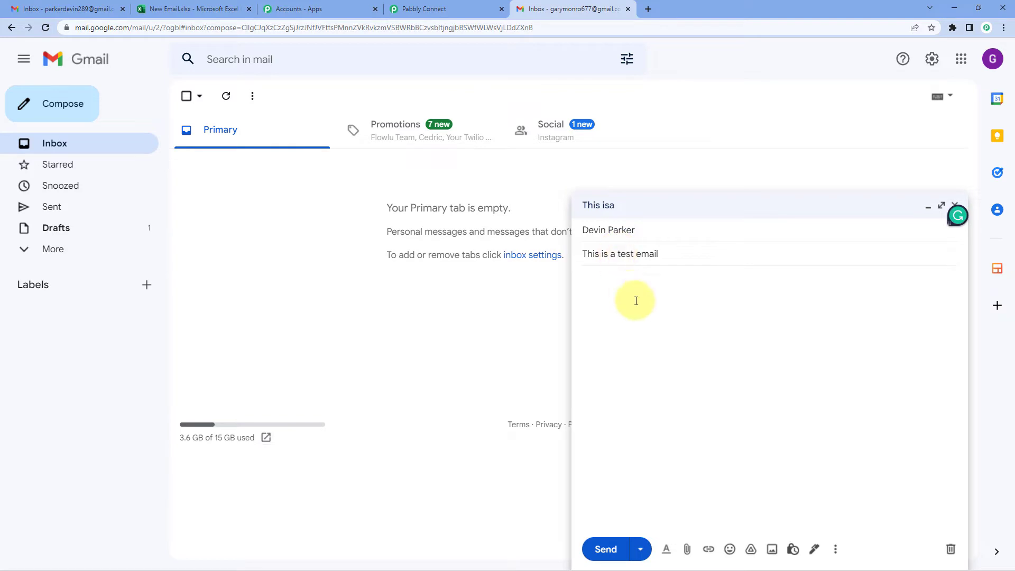
{"action": "left_click", "coordinate": [619, 281]}
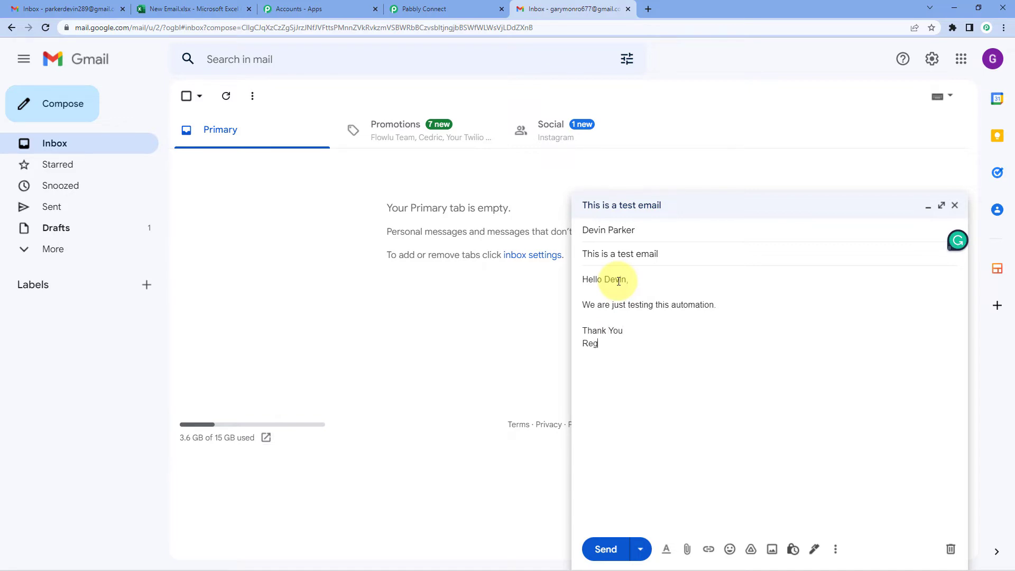
{"action": "type", "text": "s"}
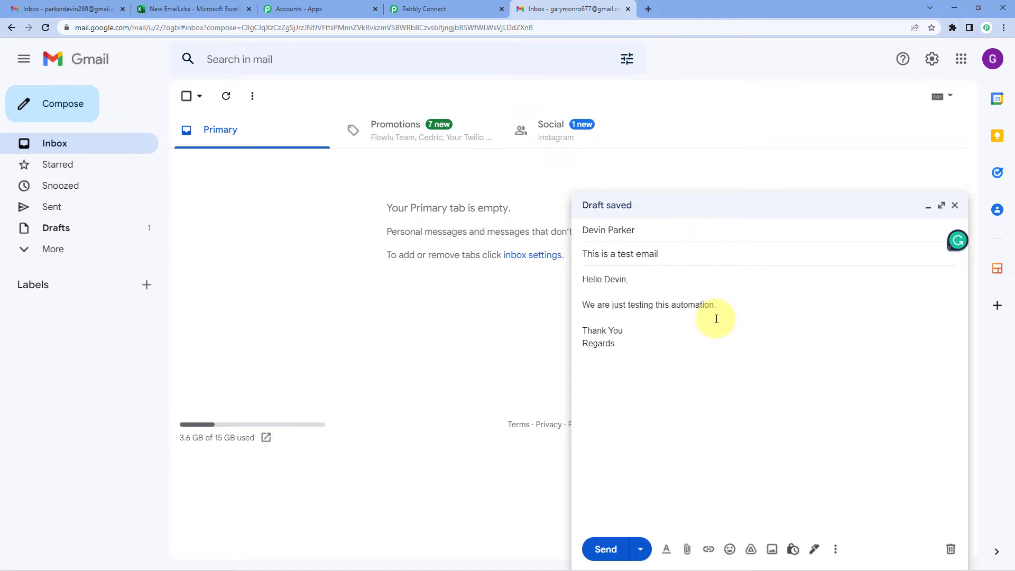
Step: Check the recipient's inbox and the workflow's Email Parser capture status, and send the test email from the third account
{"action": "left_click", "coordinate": [608, 230]}
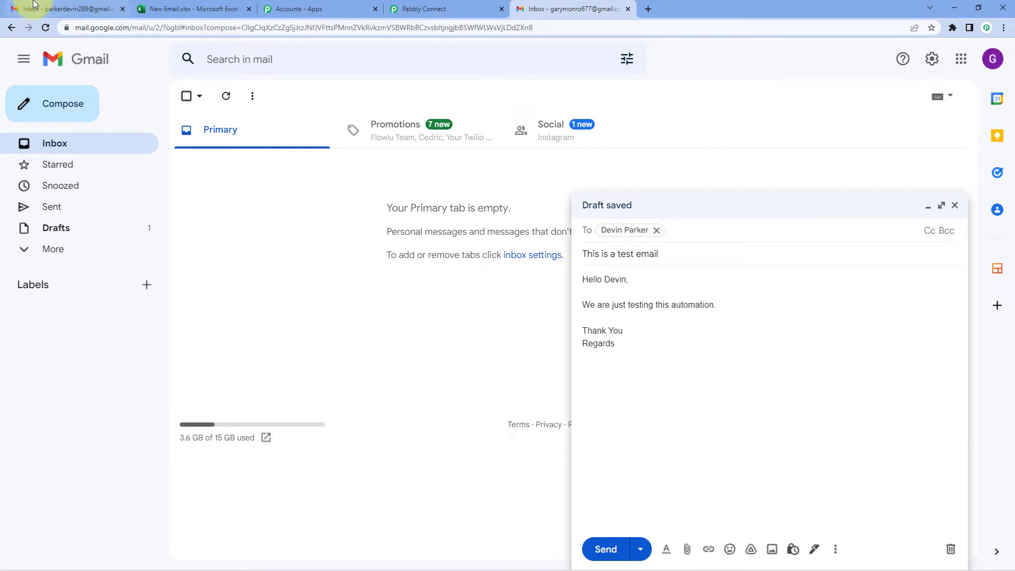
{"action": "left_click", "coordinate": [33, 4]}
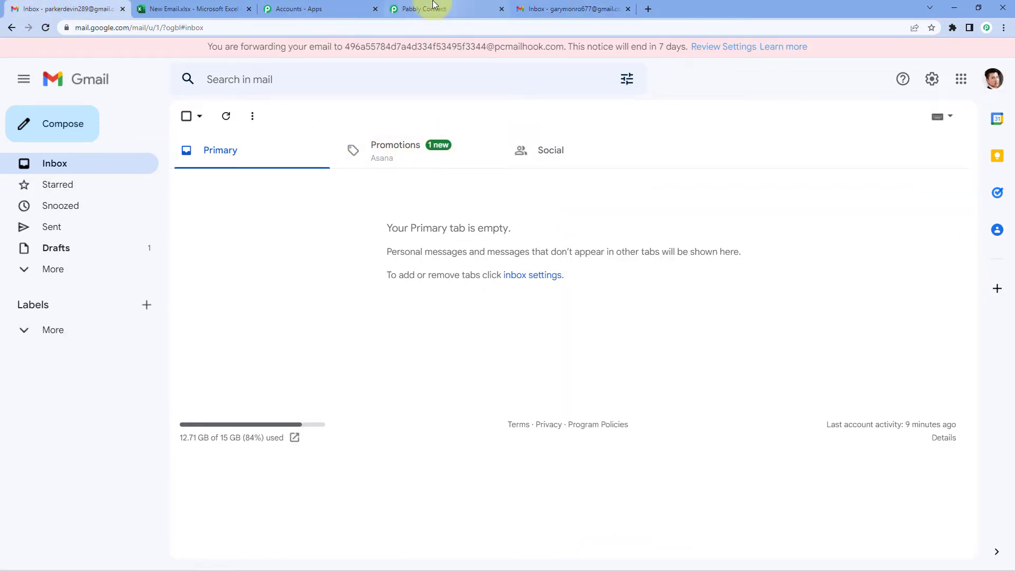
{"action": "left_click", "coordinate": [576, 9]}
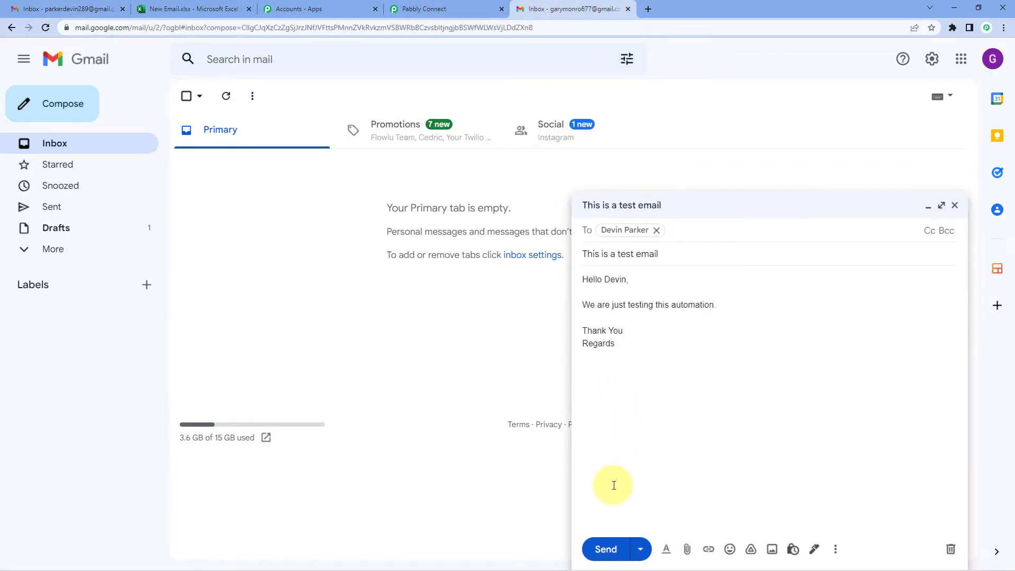
{"action": "left_click", "coordinate": [78, 8]}
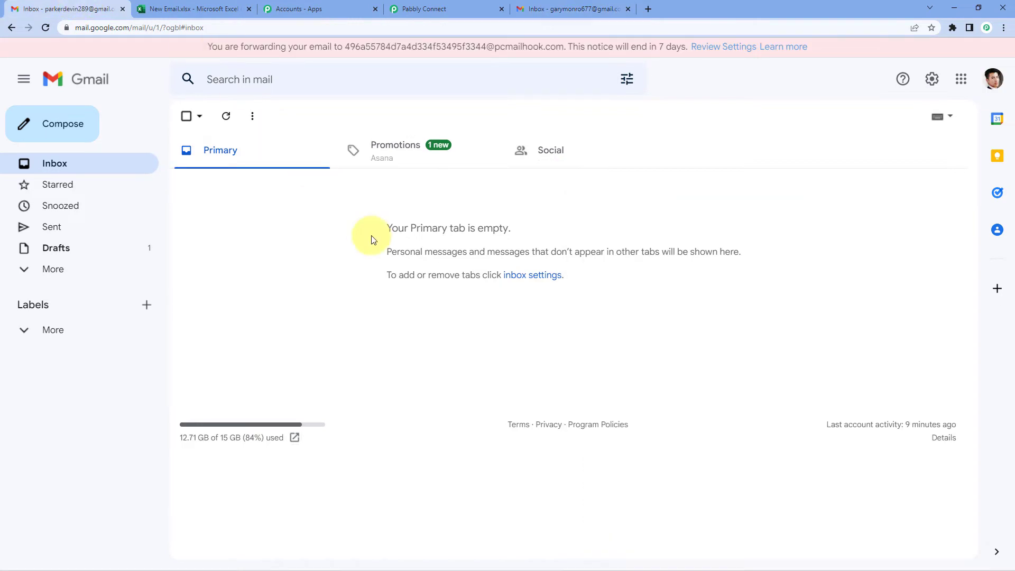
{"action": "left_click", "coordinate": [417, 7]}
{"action": "scroll", "coordinate": [510, 316], "scroll_direction": "down", "scroll_amount": 1}
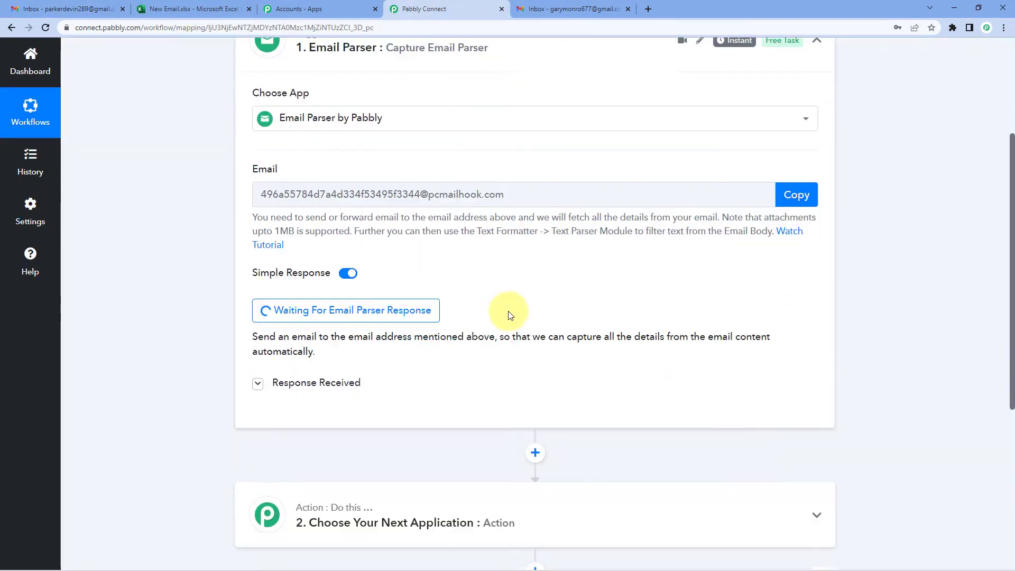
{"action": "left_click", "coordinate": [581, 9]}
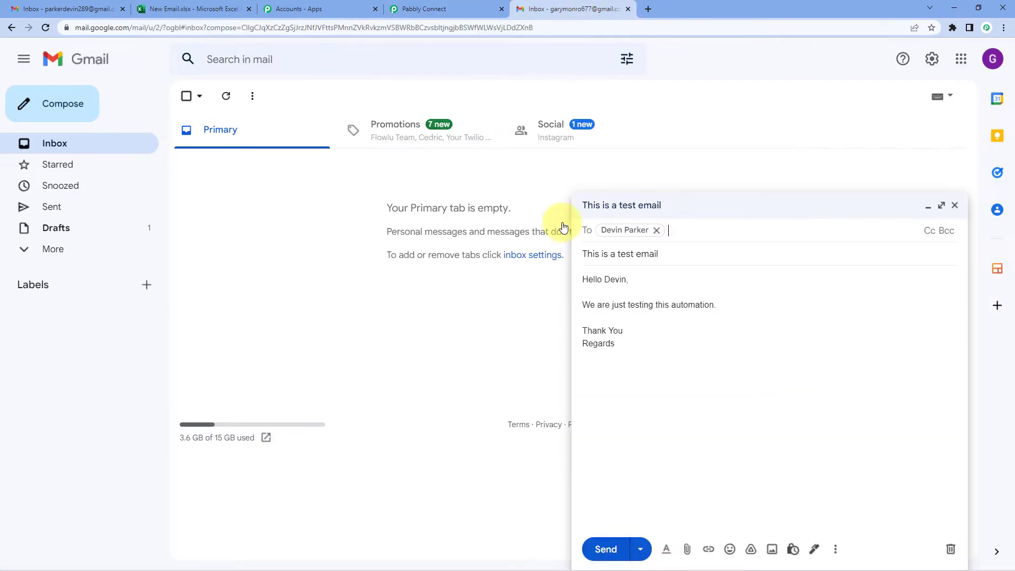
{"action": "left_click", "coordinate": [608, 549]}
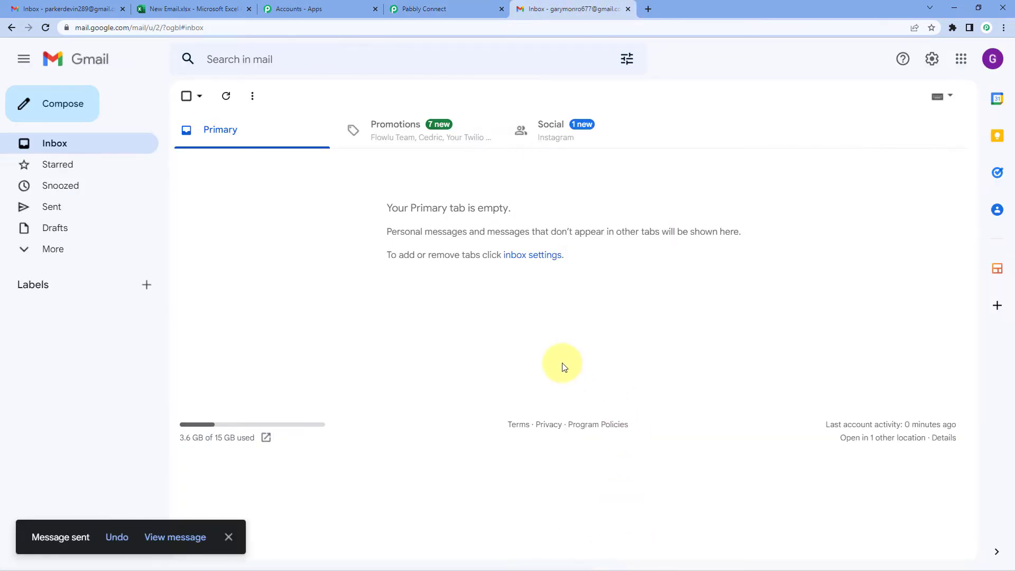
Step: Switch to the recipient's Gmail inbox, refresh it and open the "This is a test email" message
{"action": "left_click", "coordinate": [79, 8]}
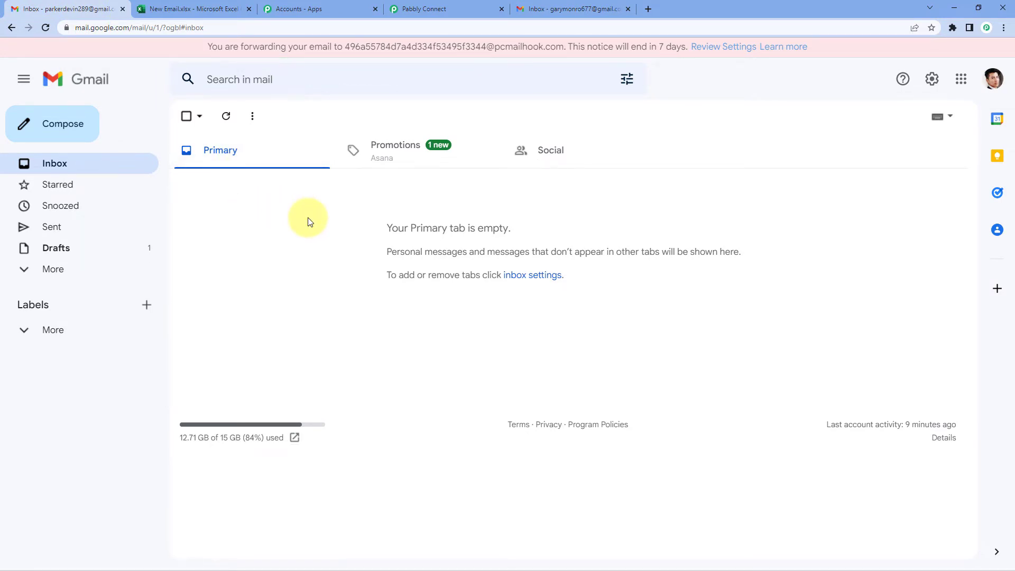
{"action": "left_click", "coordinate": [224, 121]}
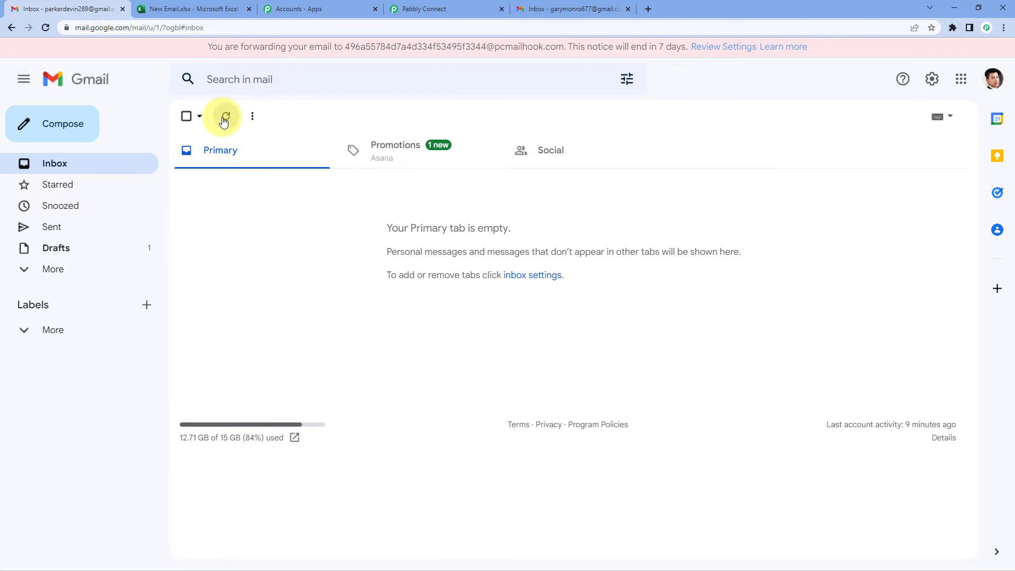
{"action": "left_click", "coordinate": [224, 121]}
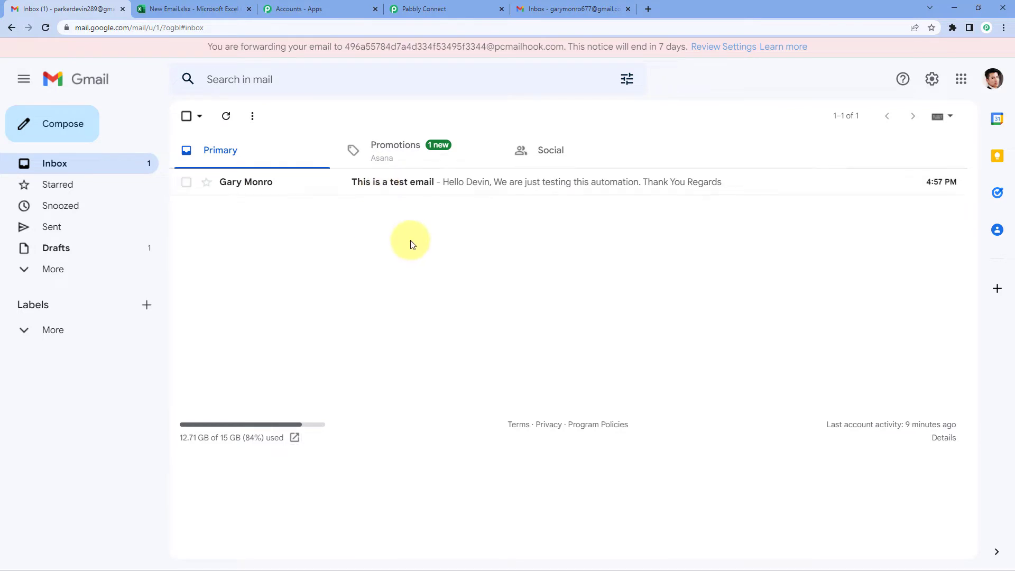
{"action": "left_click", "coordinate": [353, 188]}
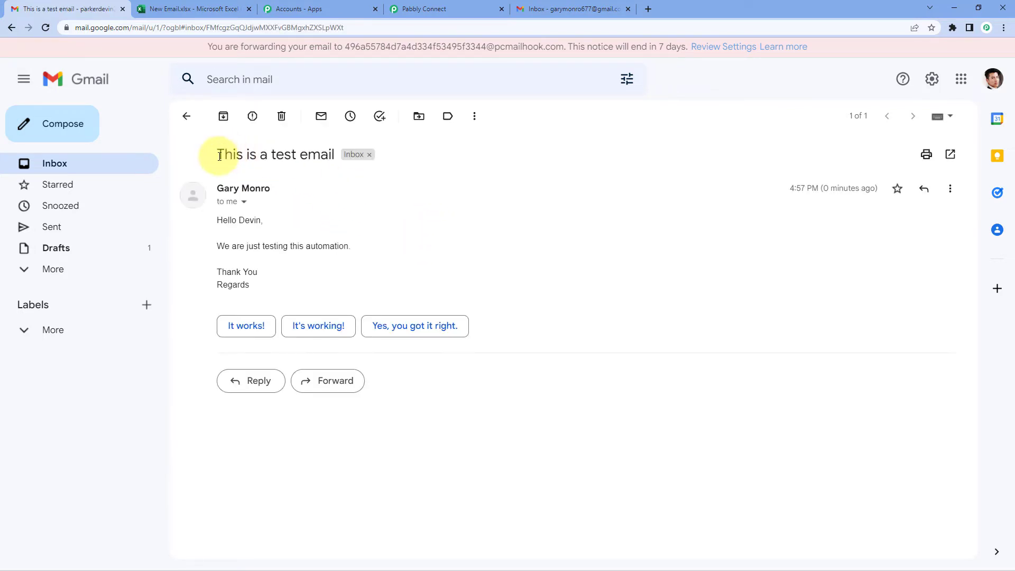
{"action": "left_click", "coordinate": [547, 9]}
{"action": "left_click", "coordinate": [79, 4]}
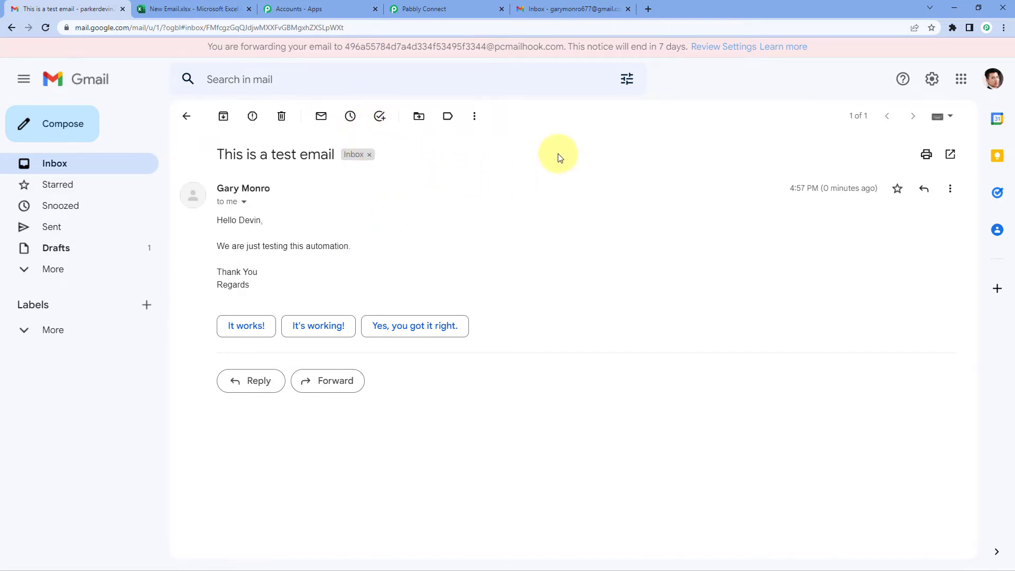
Step: Switch to the Pabbly Connect workflow and examine the sender name, sender address and subject in the received Email Parser response
{"action": "left_click", "coordinate": [418, 9]}
{"action": "scroll", "coordinate": [505, 275], "scroll_direction": "down", "scroll_amount": 1}
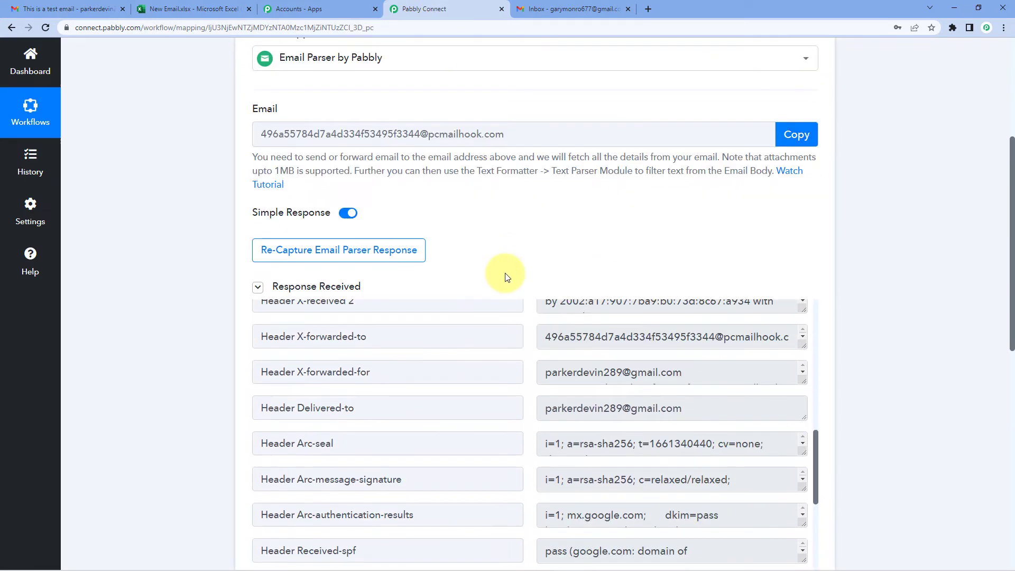
{"action": "scroll", "coordinate": [519, 312], "scroll_direction": "up", "scroll_amount": 5}
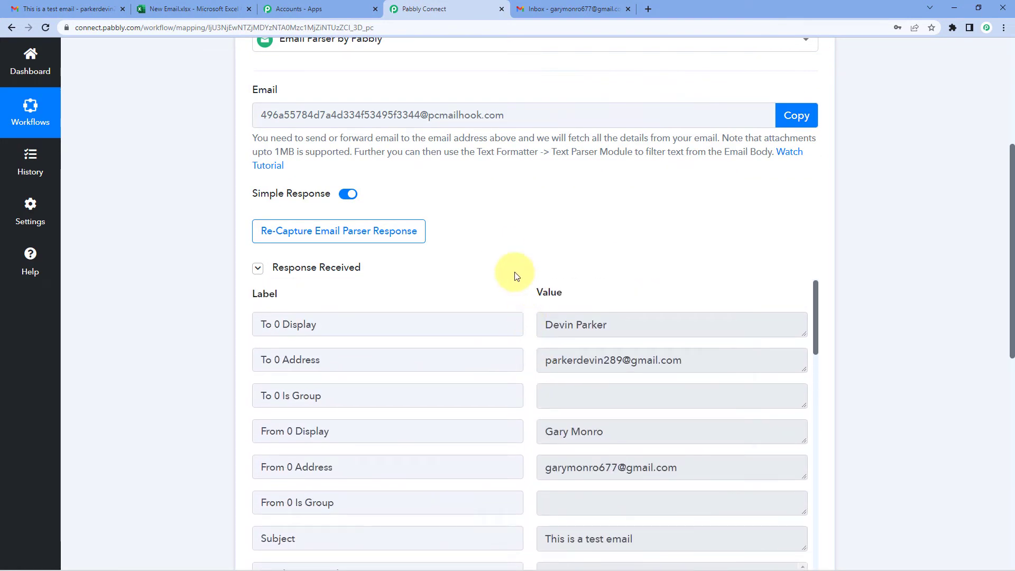
{"action": "scroll", "coordinate": [511, 272], "scroll_direction": "up", "scroll_amount": 2}
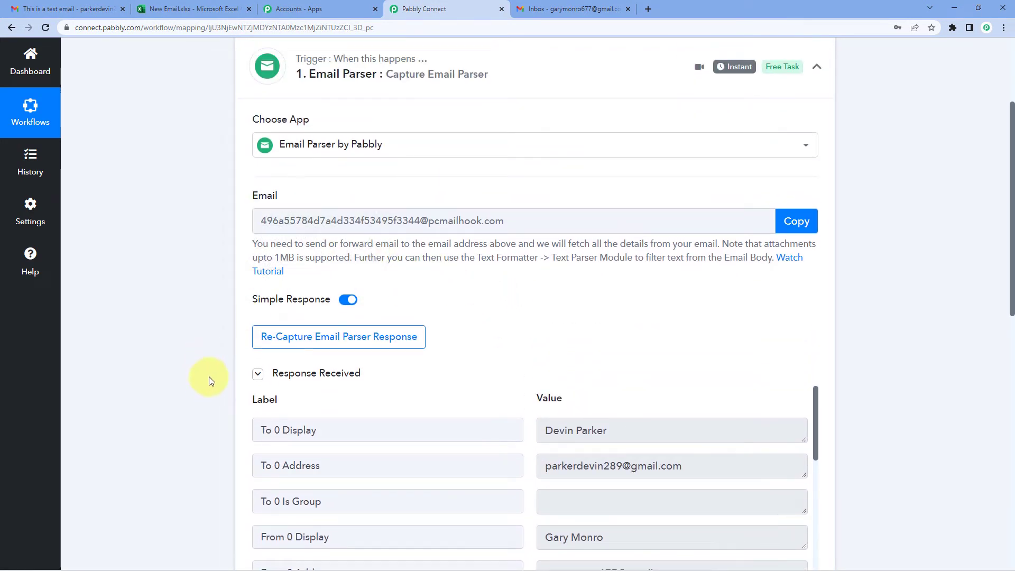
{"action": "scroll", "coordinate": [508, 302], "scroll_direction": "down", "scroll_amount": 4}
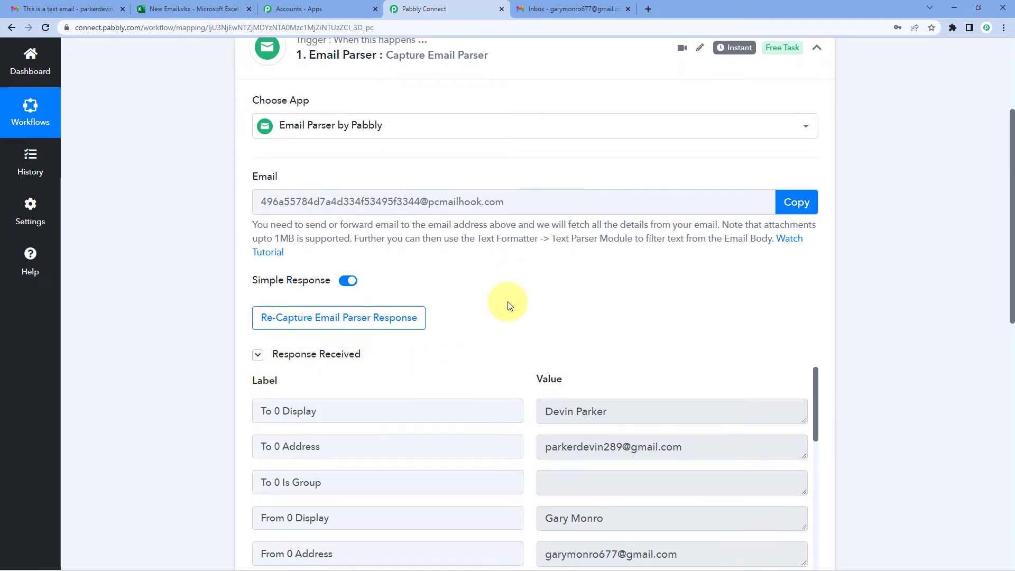
{"action": "scroll", "coordinate": [516, 212], "scroll_direction": "down", "scroll_amount": 2}
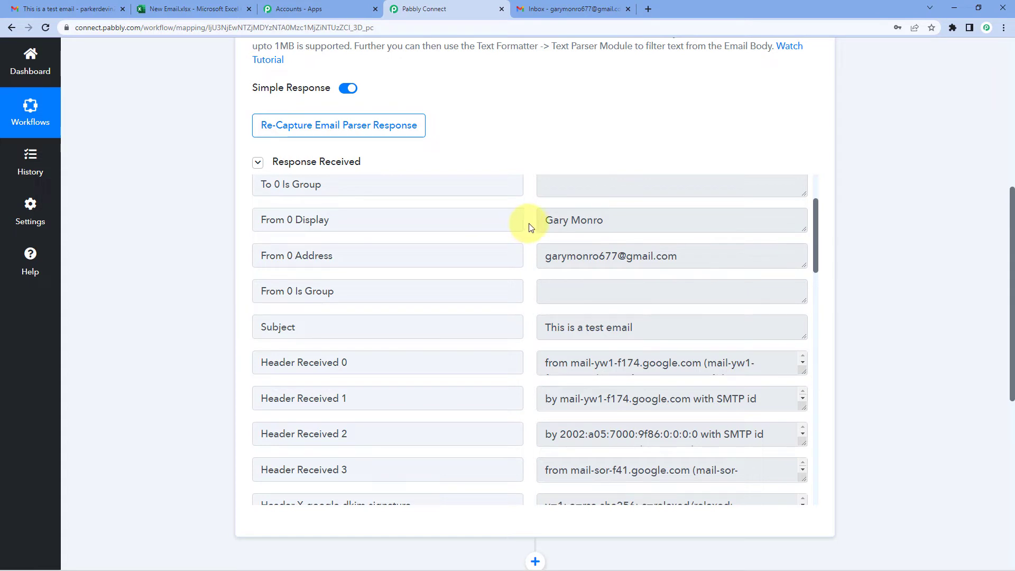
{"action": "left_click_drag", "start_coordinate": [616, 219], "coordinate": [521, 220]}
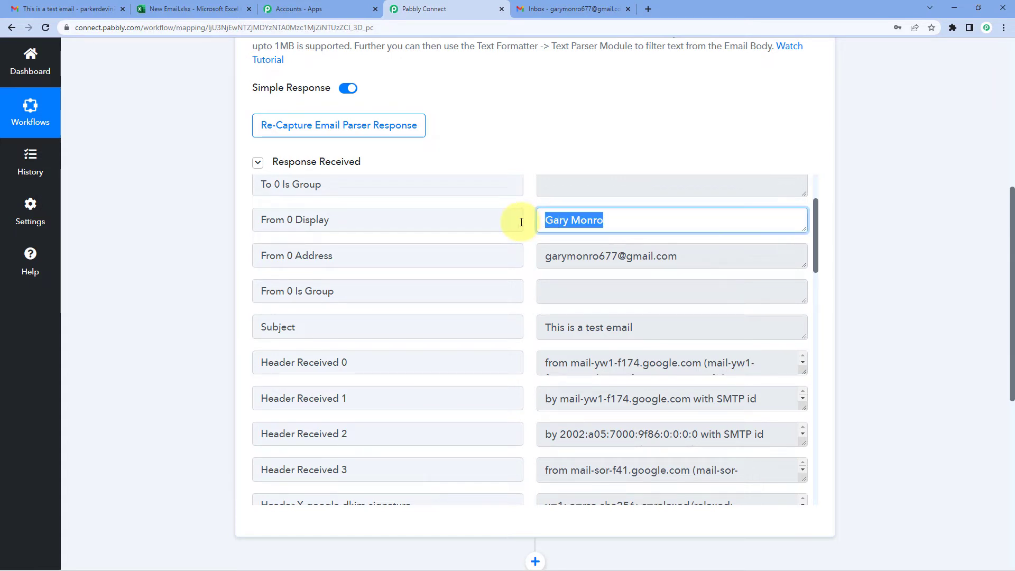
{"action": "left_click", "coordinate": [527, 232]}
{"action": "left_click_drag", "start_coordinate": [544, 256], "coordinate": [701, 260]}
{"action": "left_click", "coordinate": [687, 259]}
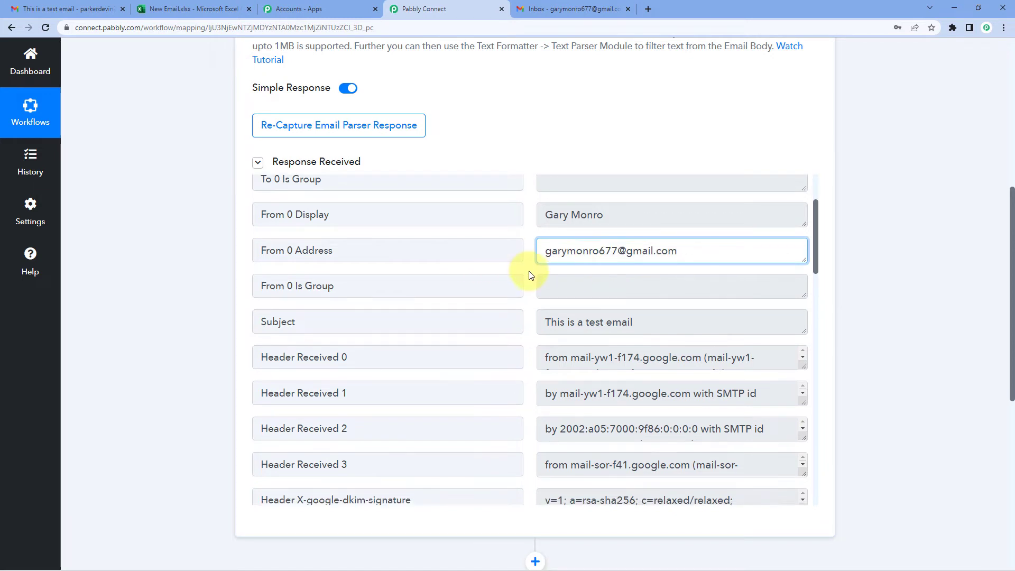
{"action": "scroll", "coordinate": [594, 272], "scroll_direction": "down", "scroll_amount": 1}
{"action": "left_click_drag", "start_coordinate": [545, 274], "coordinate": [655, 273]}
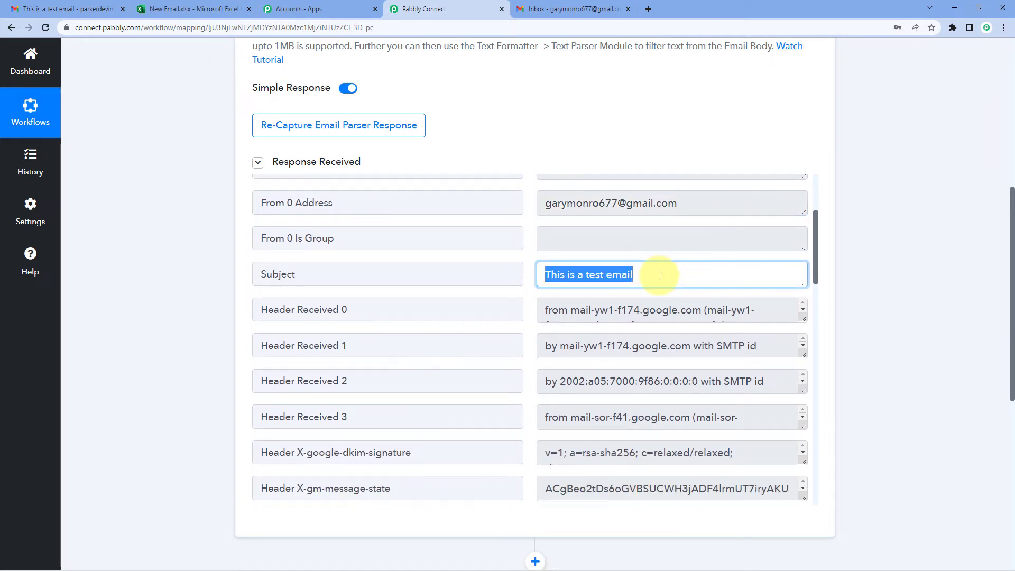
{"action": "left_click", "coordinate": [659, 276]}
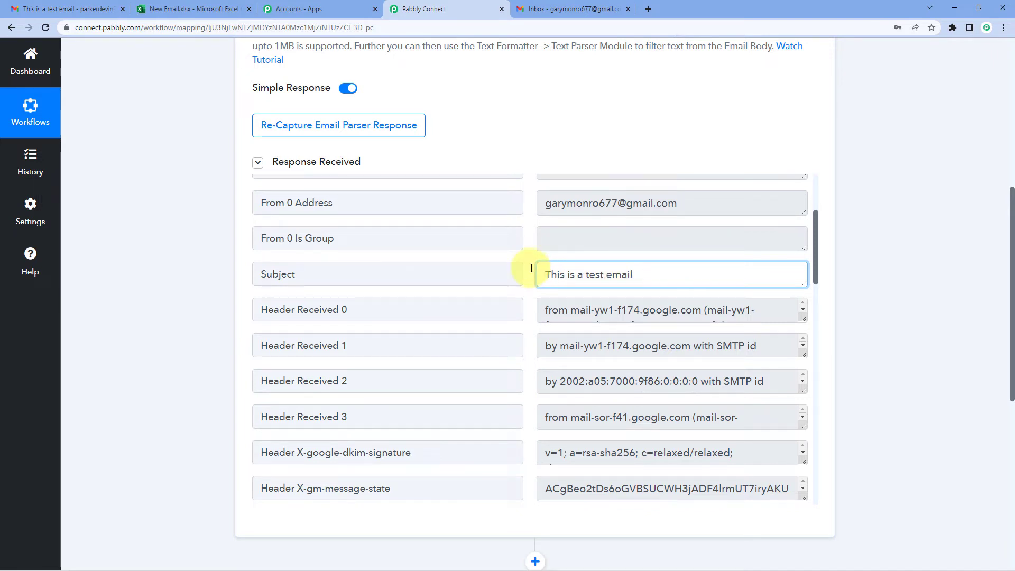
Step: Enlarge the Body Text value in the received response and examine the captured message body
{"action": "scroll", "coordinate": [531, 268], "scroll_direction": "down", "scroll_amount": 7}
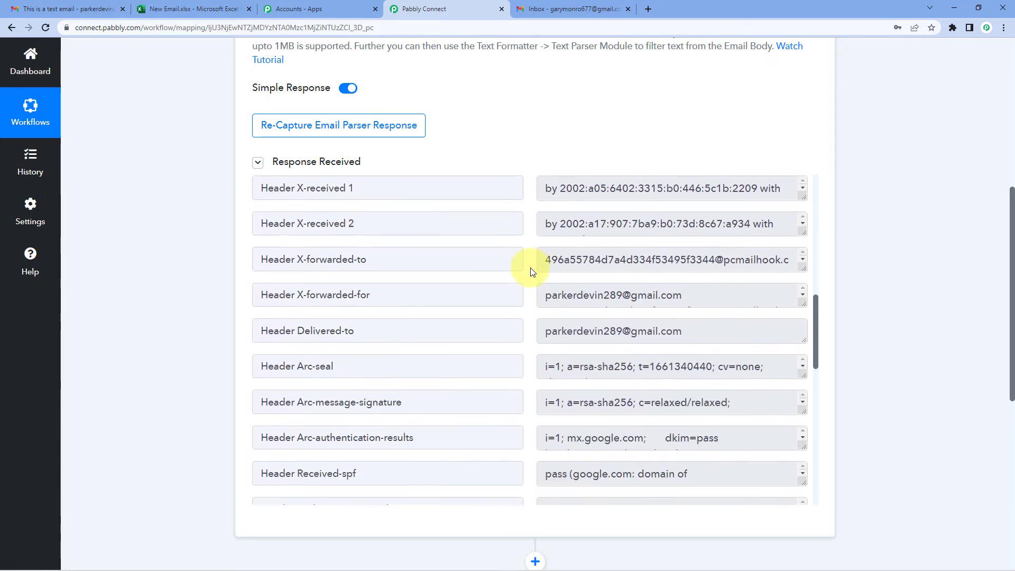
{"action": "scroll", "coordinate": [532, 271], "scroll_direction": "down", "scroll_amount": 10}
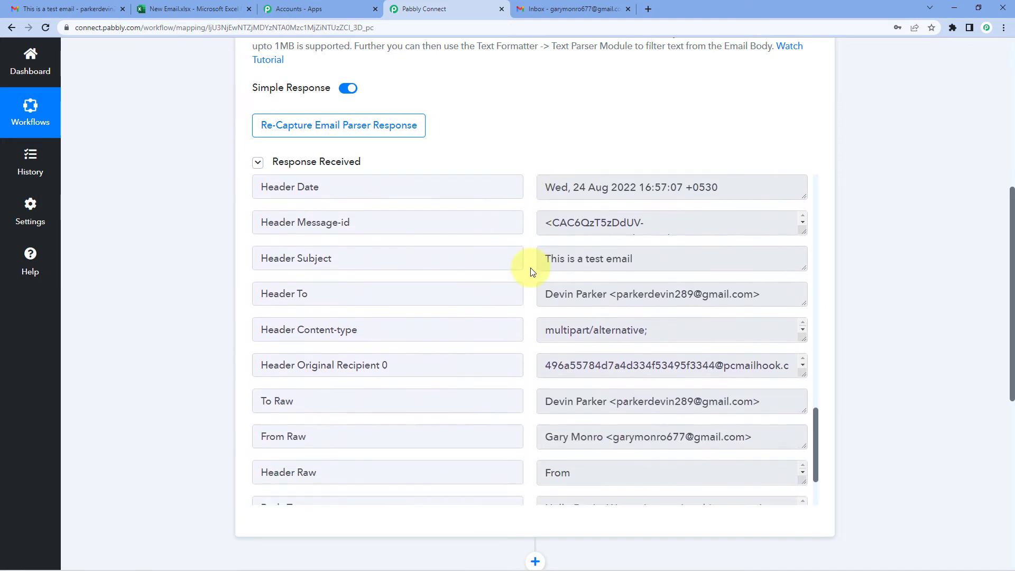
{"action": "scroll", "coordinate": [533, 271], "scroll_direction": "down", "scroll_amount": 3}
{"action": "scroll", "coordinate": [533, 272], "scroll_direction": "down", "scroll_amount": 2}
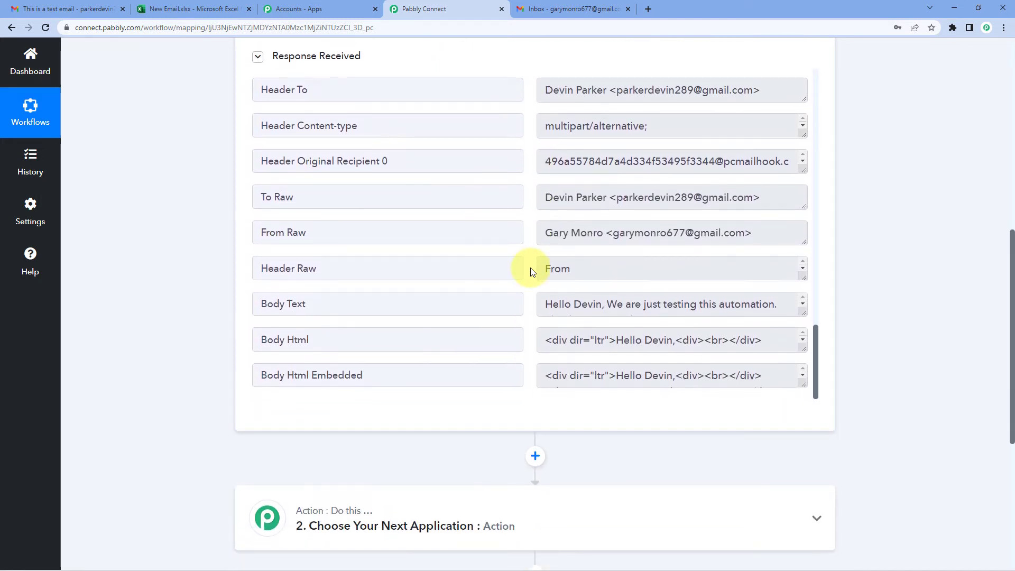
{"action": "left_click", "coordinate": [476, 304]}
{"action": "left_click", "coordinate": [634, 304]}
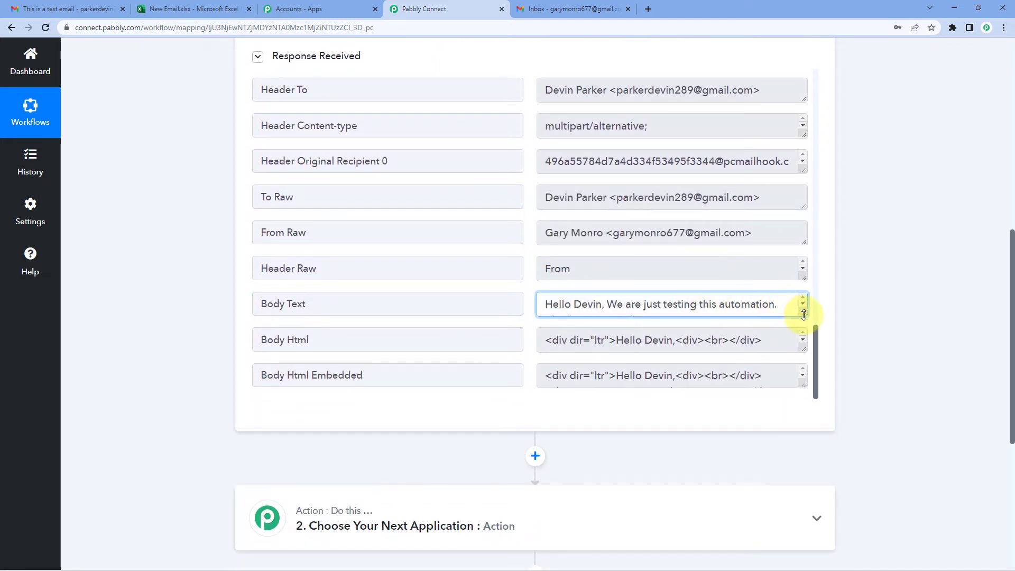
{"action": "left_click_drag", "start_coordinate": [803, 315], "coordinate": [802, 370]}
{"action": "left_click_drag", "start_coordinate": [650, 329], "coordinate": [538, 303]}
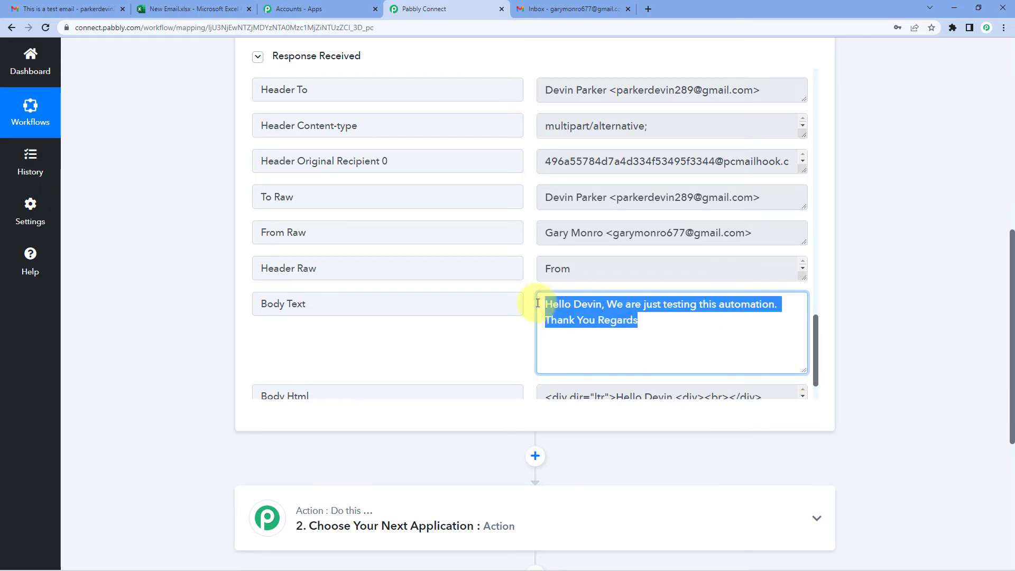
{"action": "left_click", "coordinate": [526, 299]}
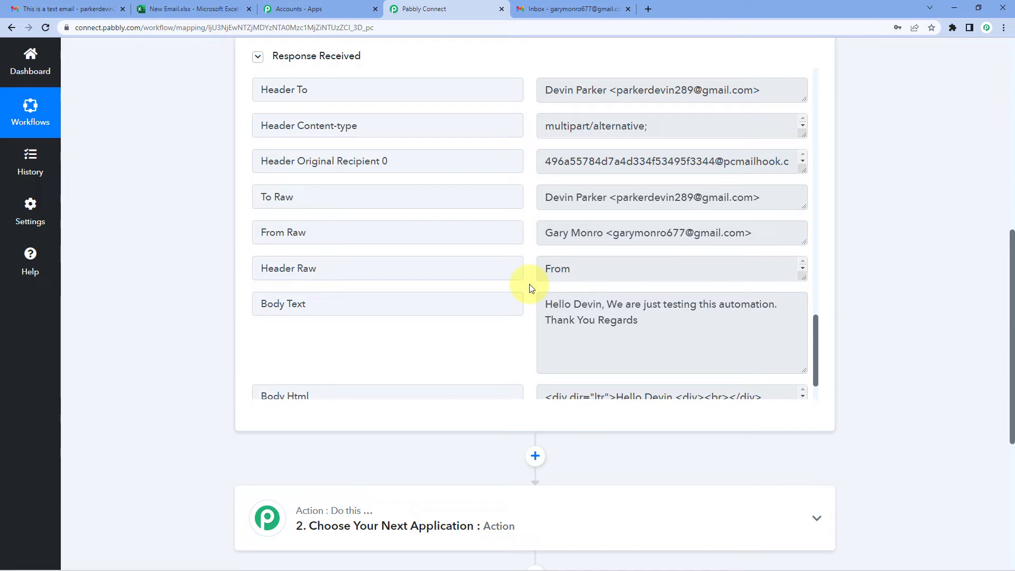
{"action": "scroll", "coordinate": [900, 286], "scroll_direction": "down", "scroll_amount": 5}
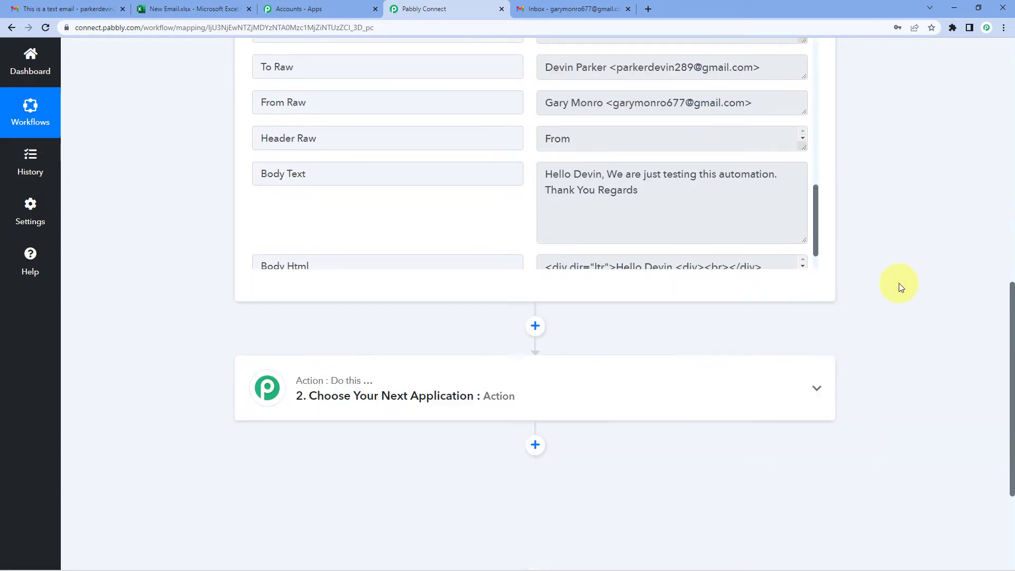
Step: Set the workflow's second step to Microsoft Excel with the Add Row To Worksheet action event
{"action": "left_click", "coordinate": [364, 211]}
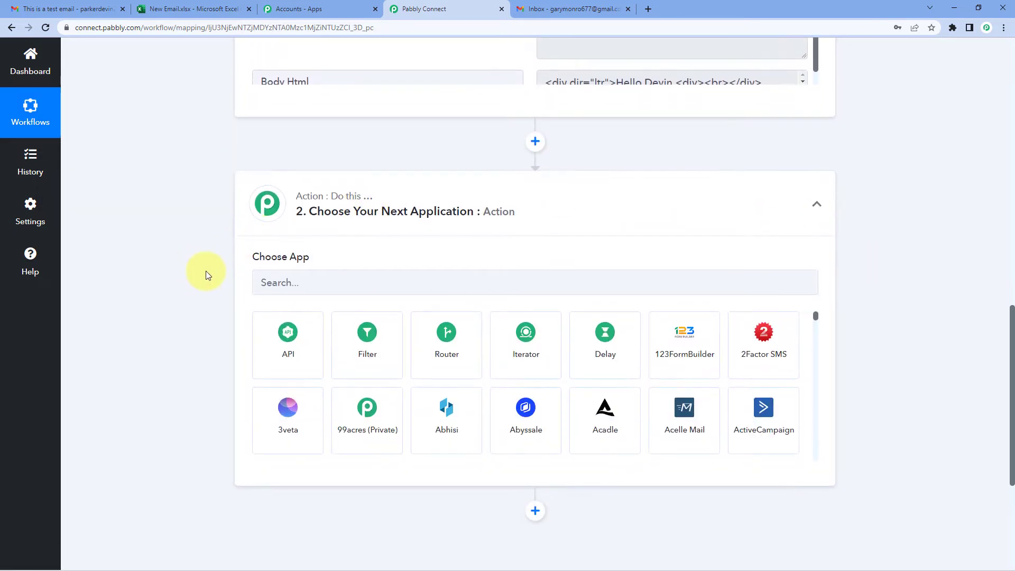
{"action": "scroll", "coordinate": [205, 270], "scroll_direction": "down", "scroll_amount": 2}
{"action": "left_click", "coordinate": [254, 182]}
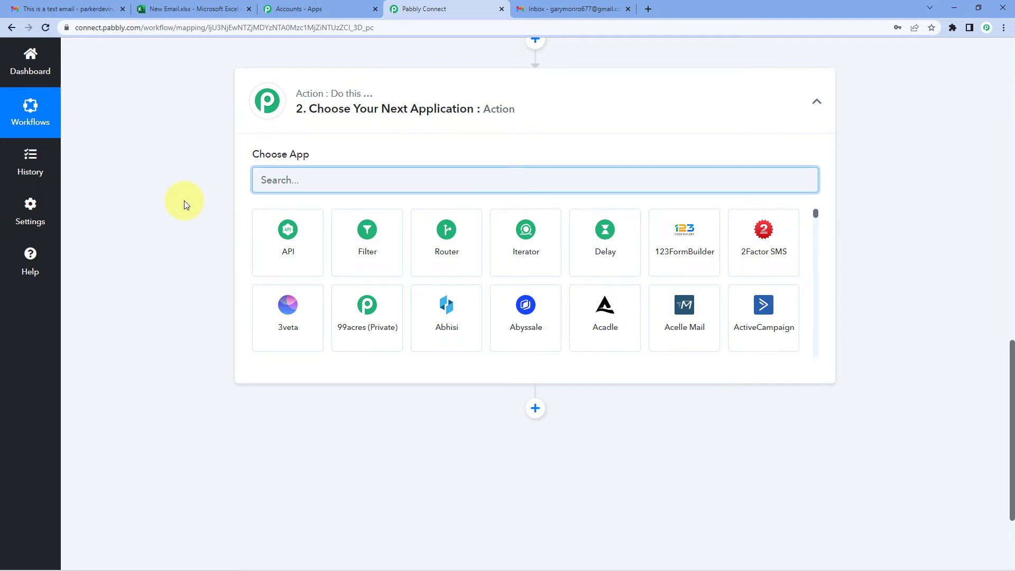
{"action": "type", "text": "Micro"}
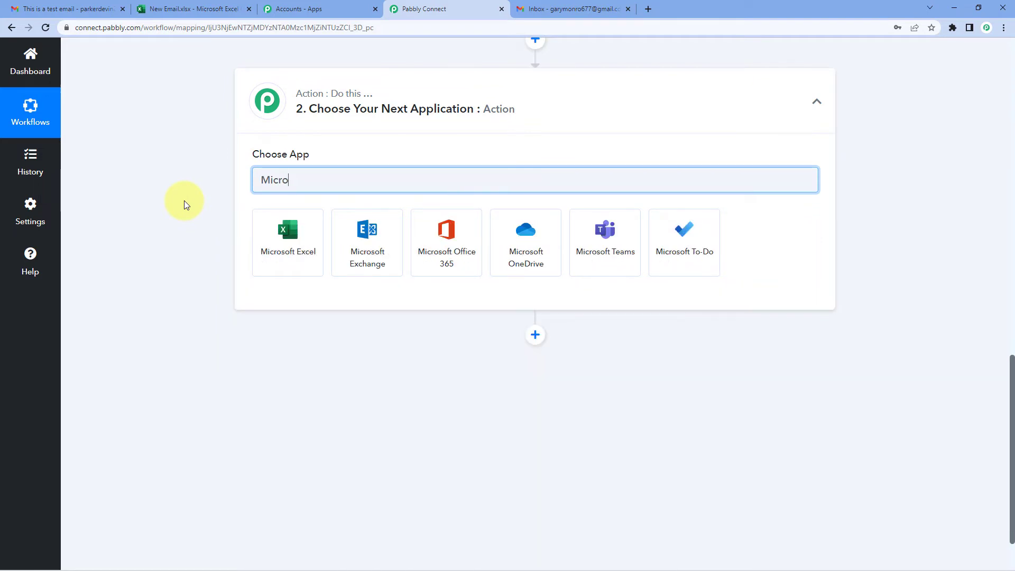
{"action": "left_click", "coordinate": [283, 250]}
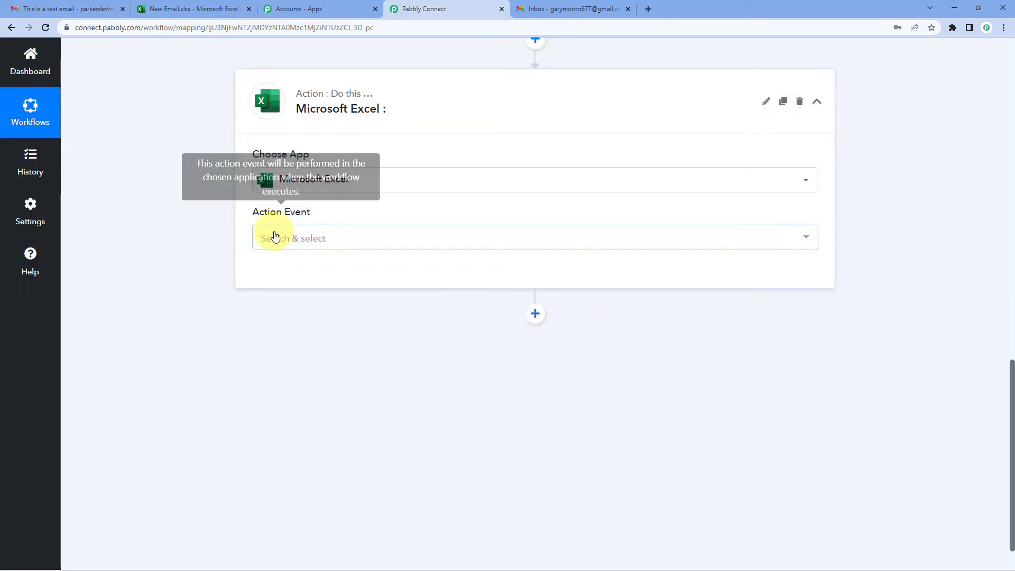
{"action": "left_click", "coordinate": [330, 238]}
{"action": "scroll", "coordinate": [212, 247], "scroll_direction": "down", "scroll_amount": 1}
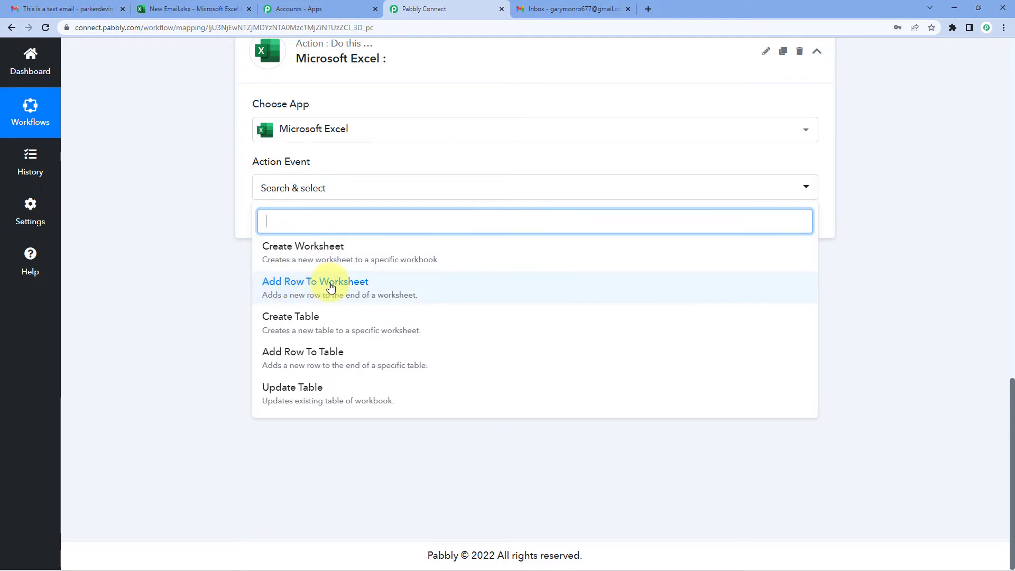
{"action": "left_click", "coordinate": [348, 287]}
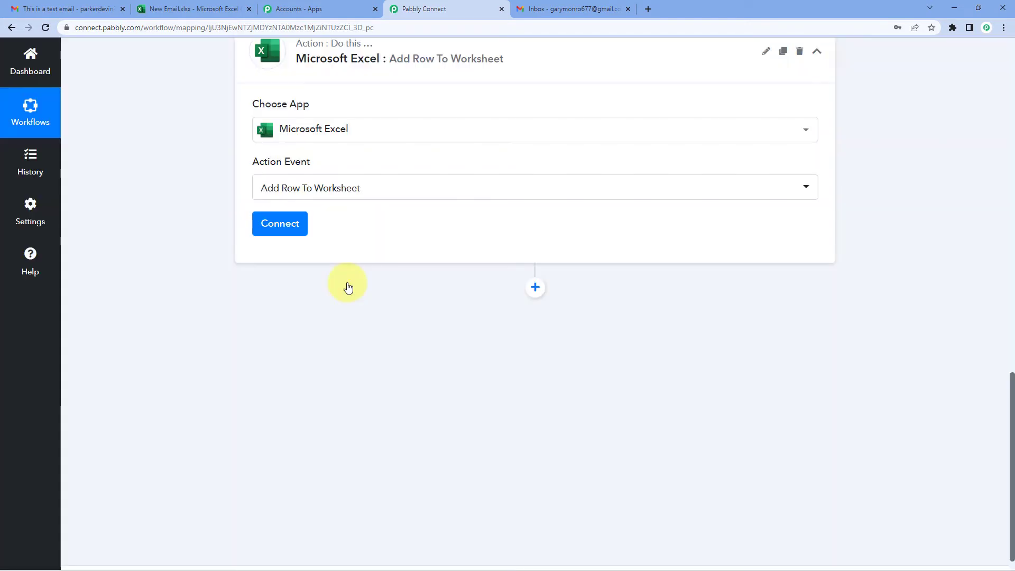
Step: Start a new Microsoft Excel connection for the action and choose the personal Microsoft account for authorization
{"action": "left_click", "coordinate": [270, 224]}
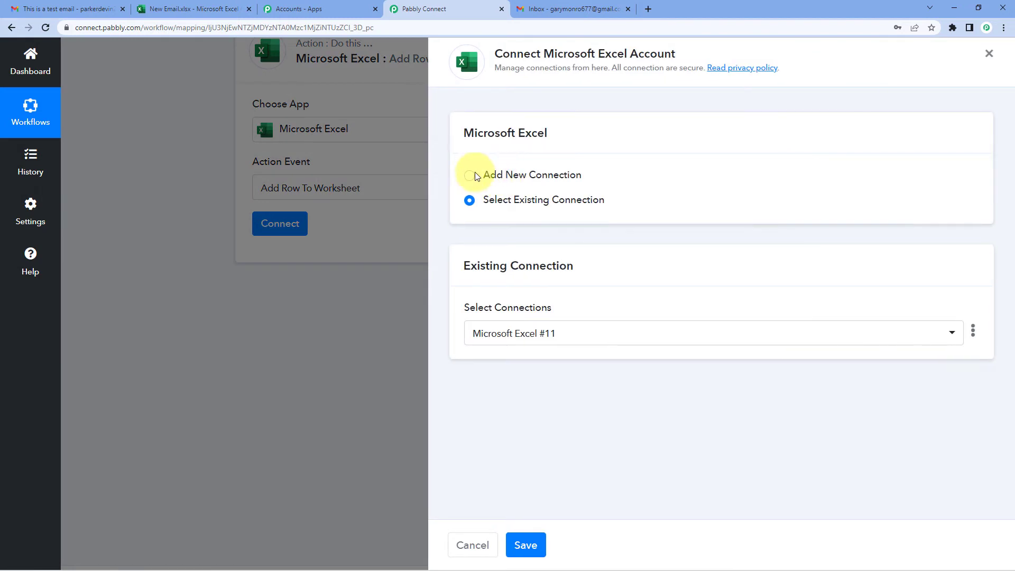
{"action": "left_click", "coordinate": [472, 176]}
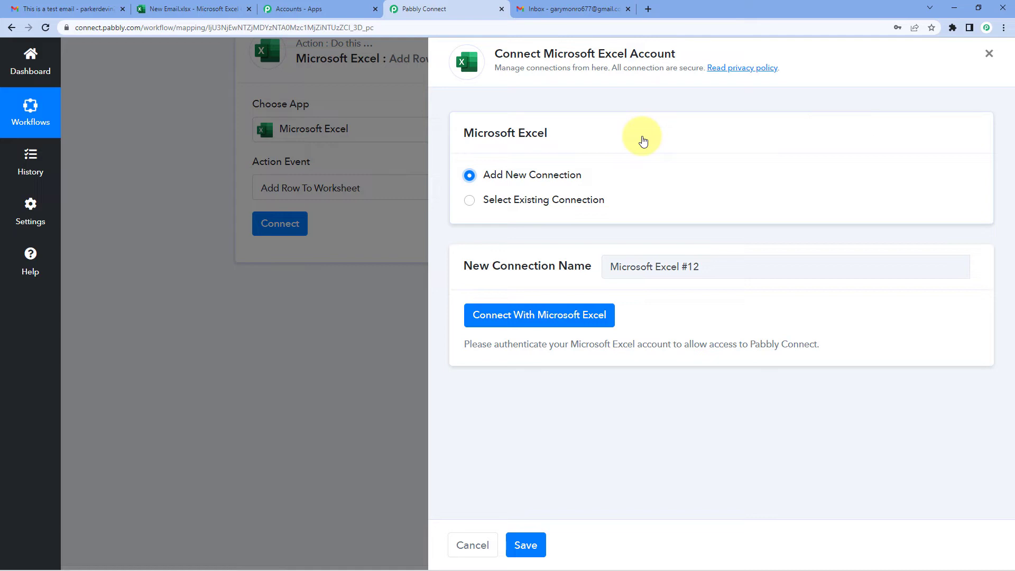
{"action": "left_click", "coordinate": [533, 316]}
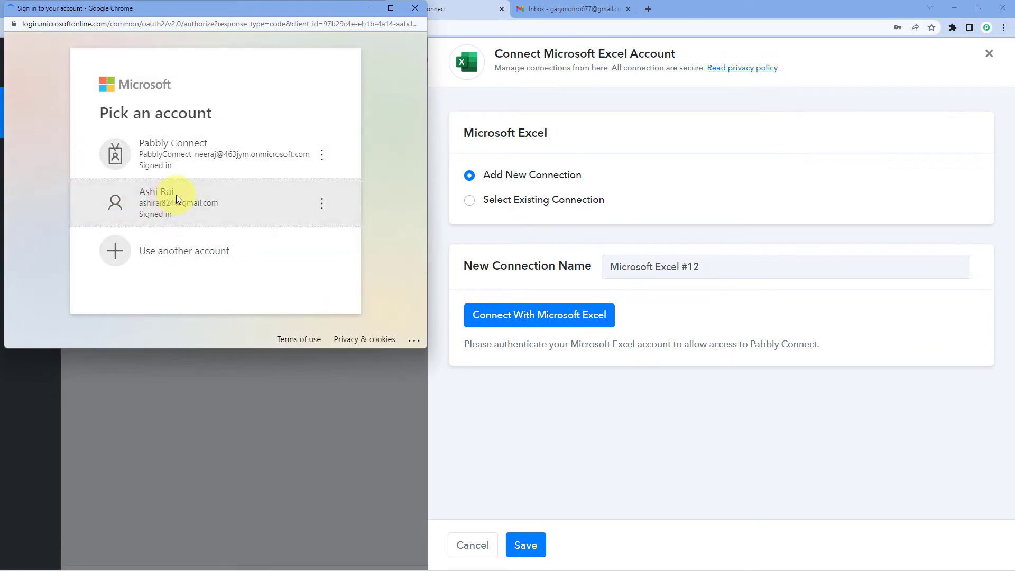
{"action": "left_click", "coordinate": [177, 199]}
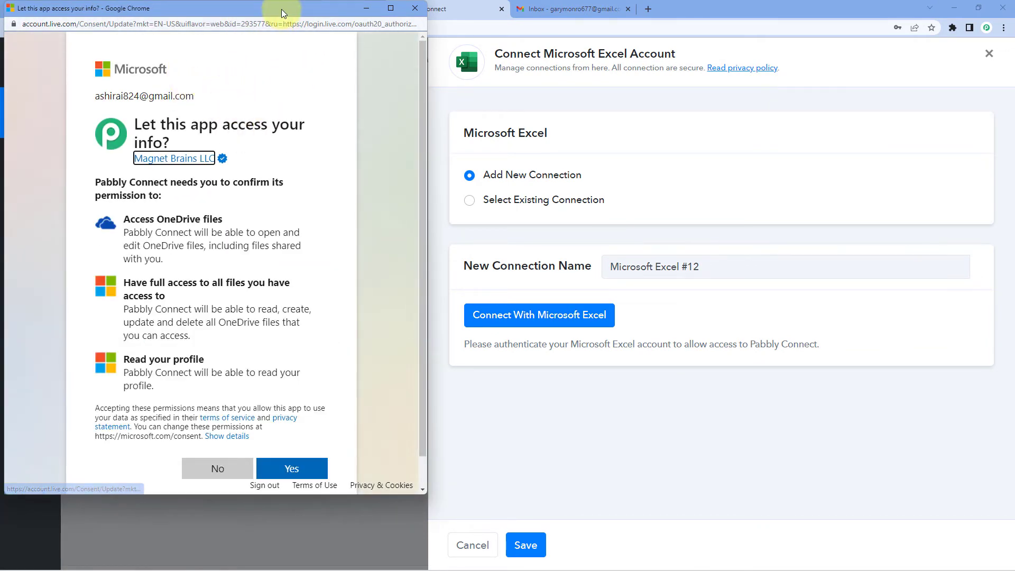
Step: Check the New Email workbook in Excel, return to the workflow and grant Pabbly Connect the requested Microsoft account permissions
{"action": "left_click_drag", "start_coordinate": [283, 11], "coordinate": [296, 58]}
{"action": "left_click", "coordinate": [206, 10]}
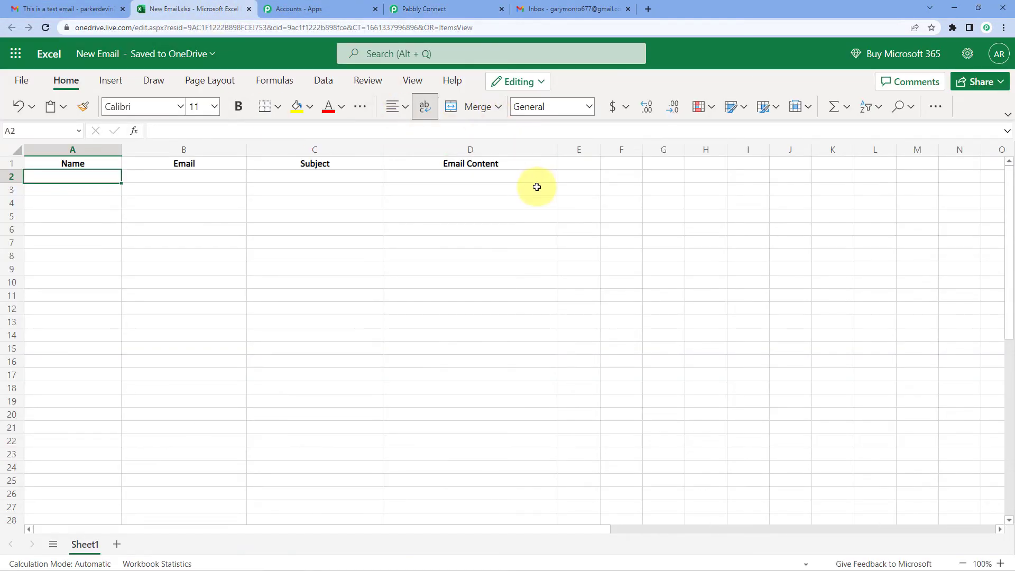
{"action": "left_click", "coordinate": [444, 10]}
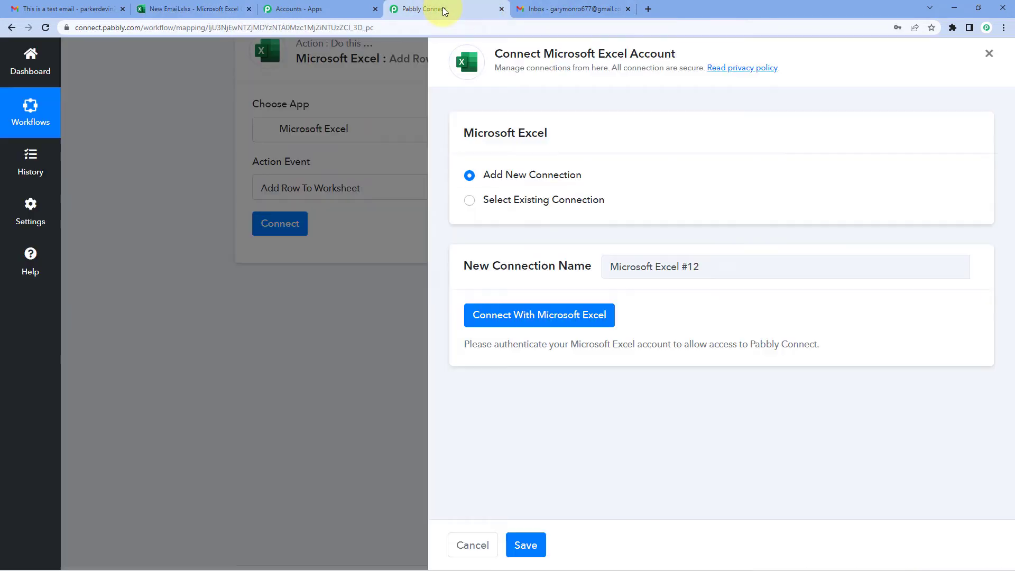
{"action": "scroll", "coordinate": [324, 254], "scroll_direction": "down", "scroll_amount": 1}
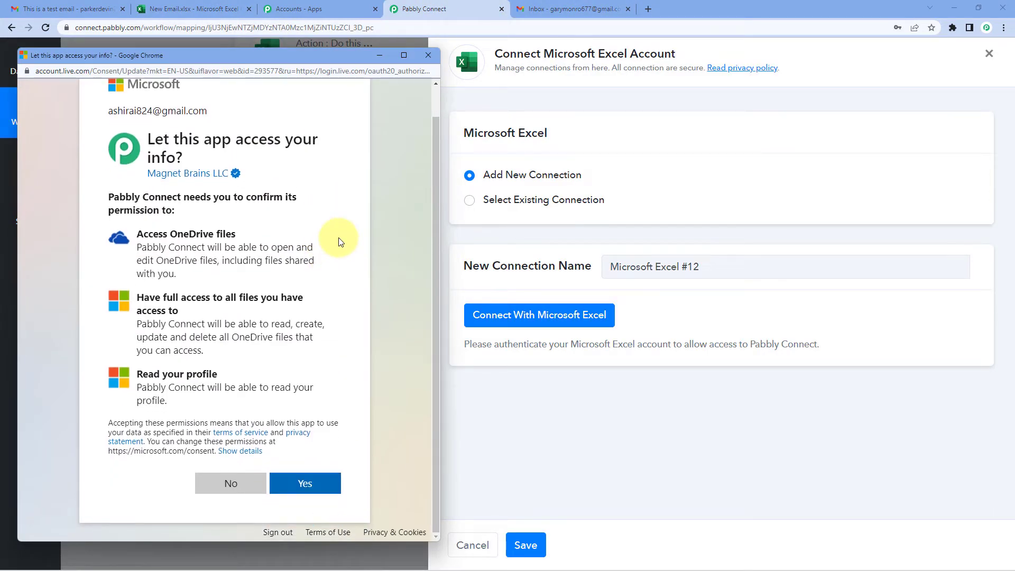
{"action": "left_click", "coordinate": [323, 482]}
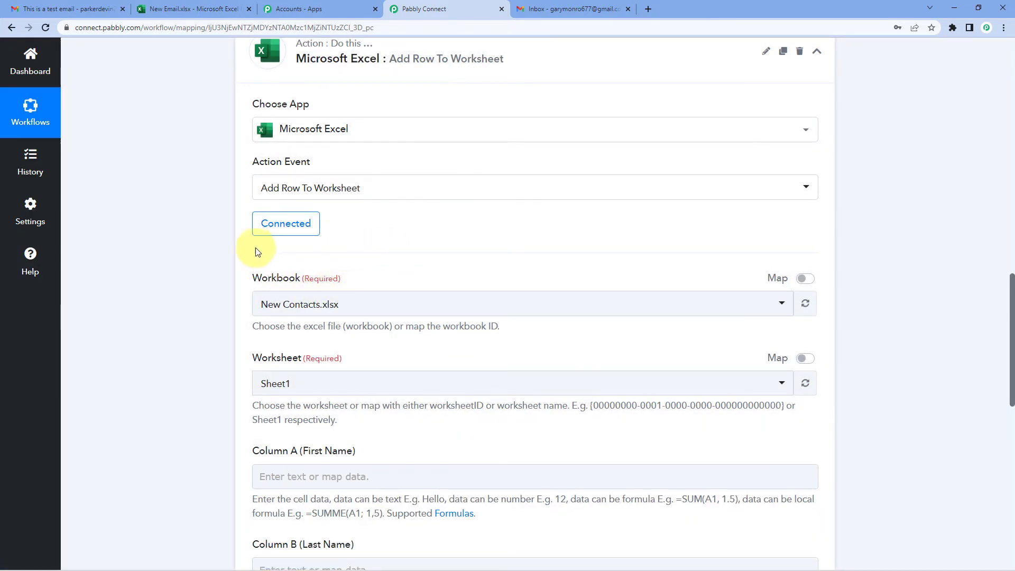
Step: Review the New Email workbook's Name, Email, Subject and Email Content columns, and select New Email.xlsx as the action's workbook
{"action": "scroll", "coordinate": [208, 247], "scroll_direction": "down", "scroll_amount": 1}
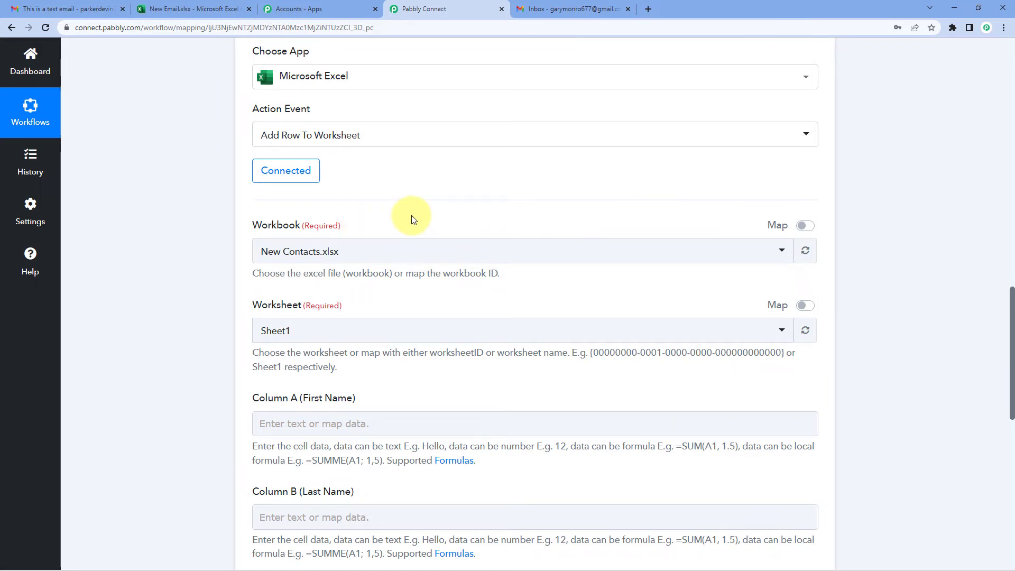
{"action": "left_click", "coordinate": [380, 253]}
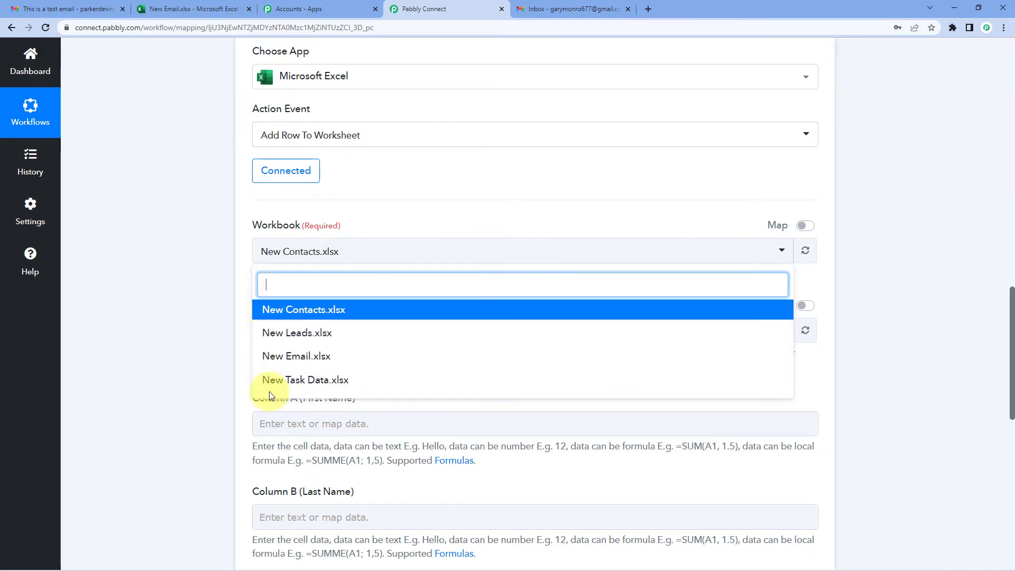
{"action": "left_click", "coordinate": [181, 8]}
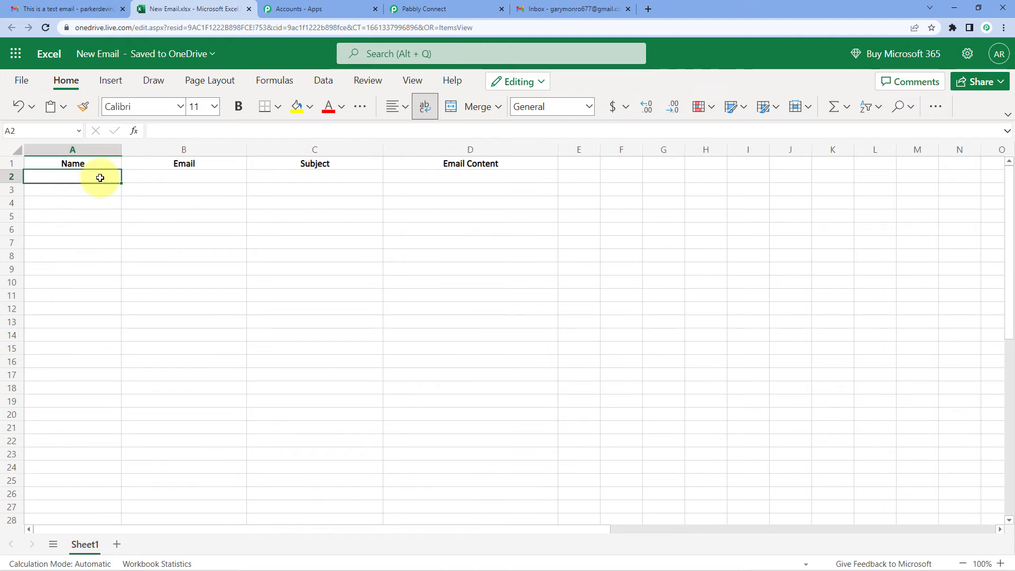
{"action": "left_click", "coordinate": [180, 178]}
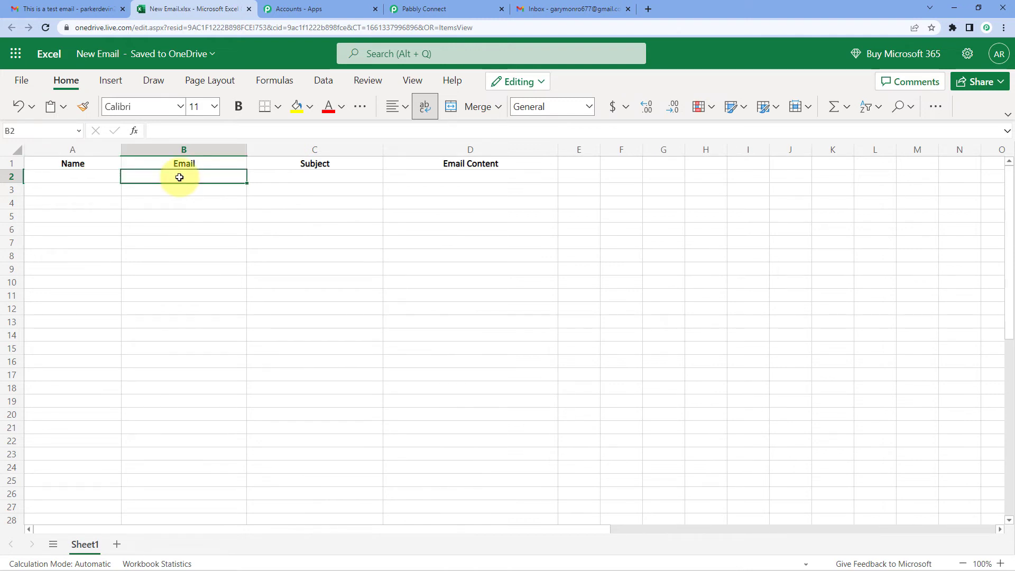
{"action": "left_click", "coordinate": [327, 178]}
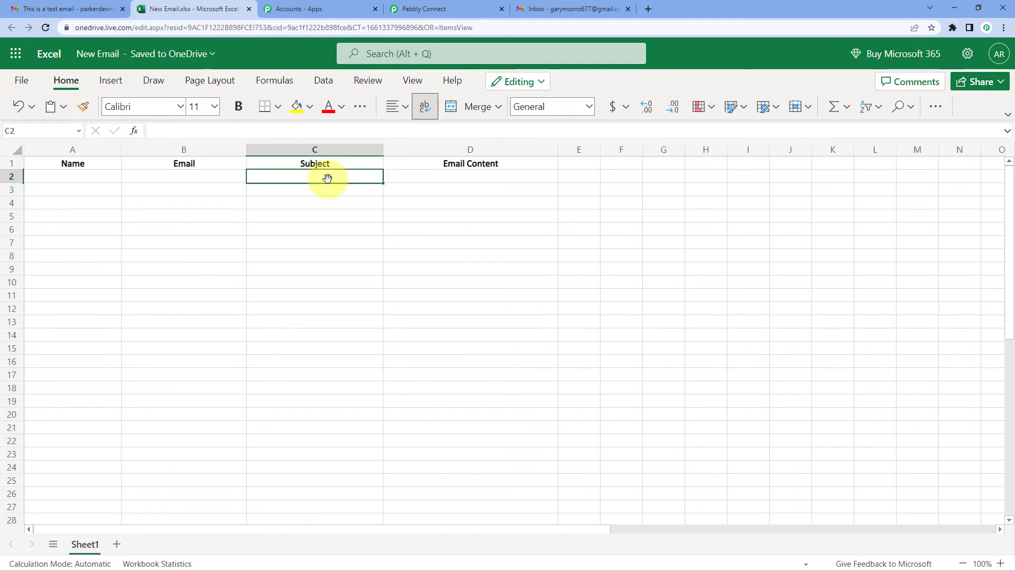
{"action": "left_click", "coordinate": [456, 180]}
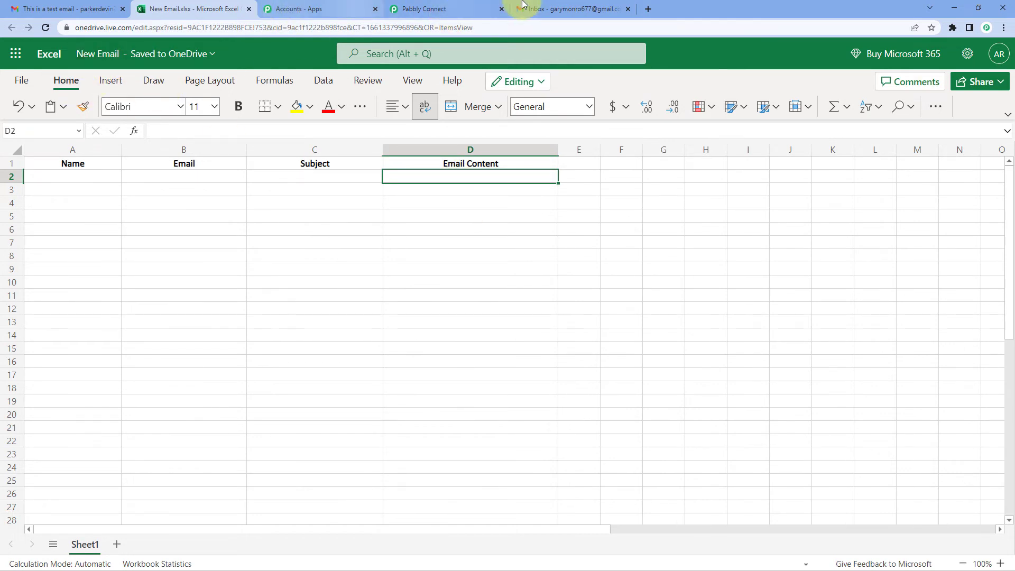
{"action": "left_click", "coordinate": [566, 7]}
{"action": "left_click", "coordinate": [478, 7]}
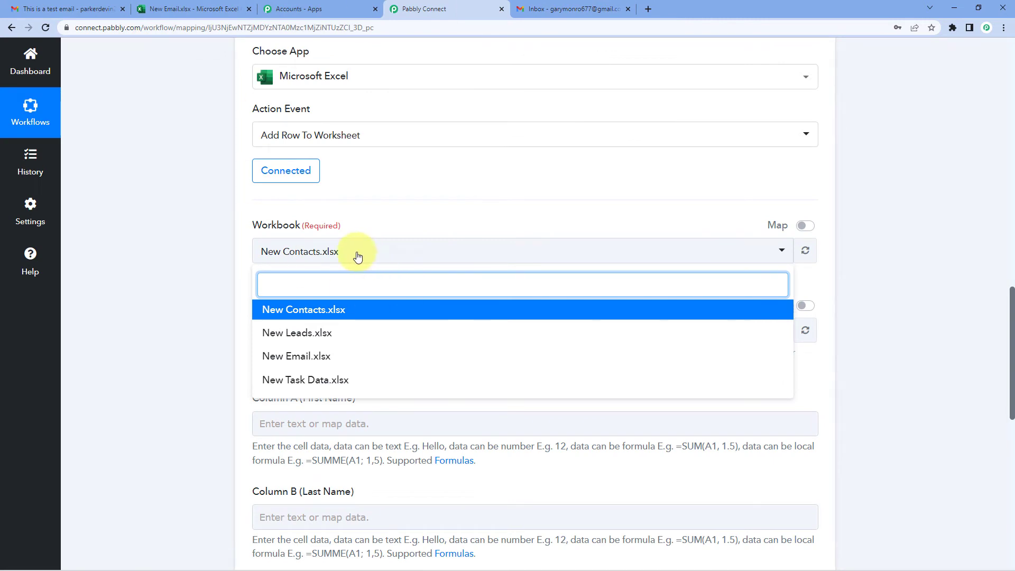
{"action": "left_click", "coordinate": [293, 357]}
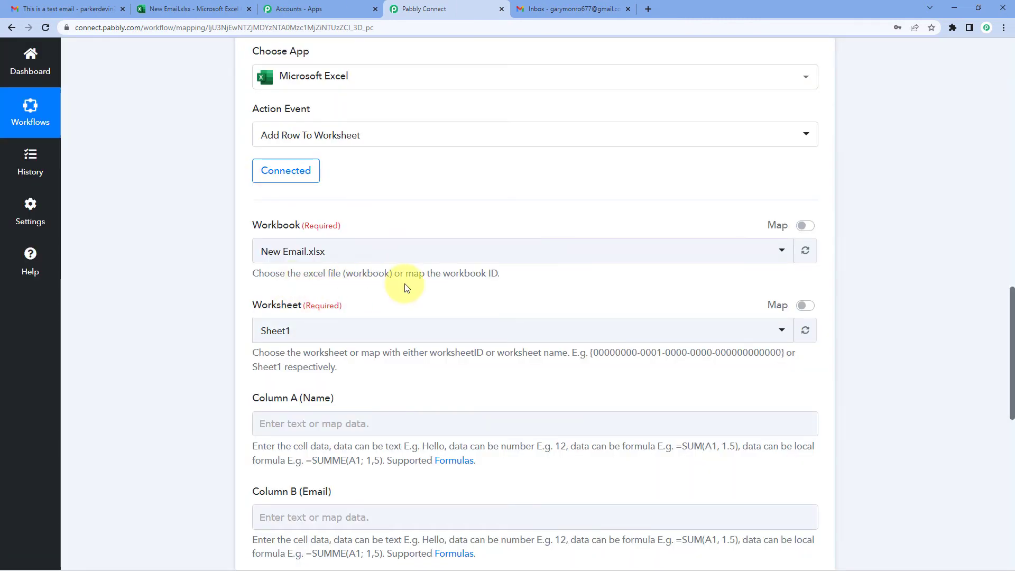
Step: Check the sheet name in the New Email workbook and select Sheet1 as the action's worksheet
{"action": "scroll", "coordinate": [408, 287], "scroll_direction": "down", "scroll_amount": 1}
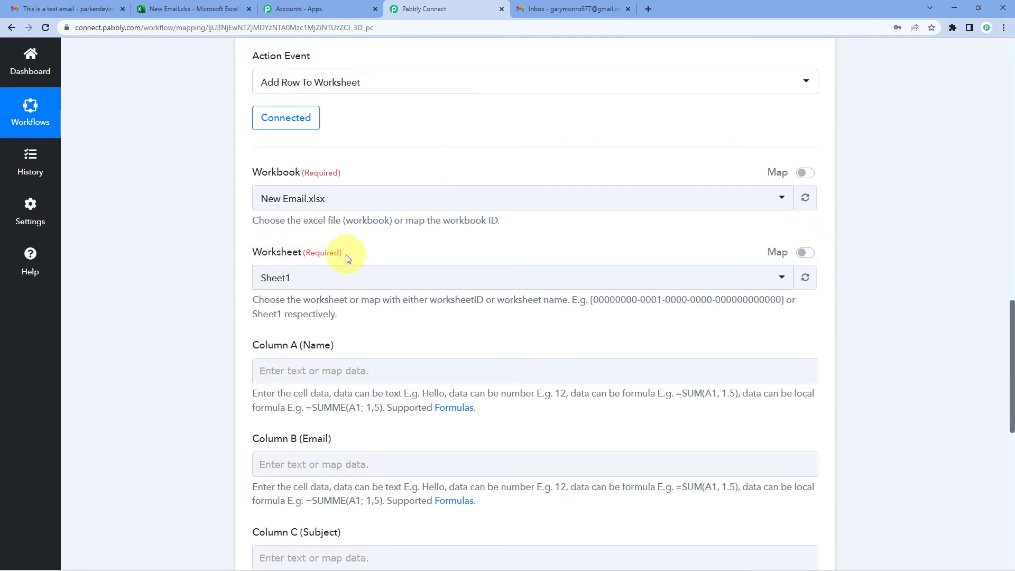
{"action": "left_click", "coordinate": [204, 9]}
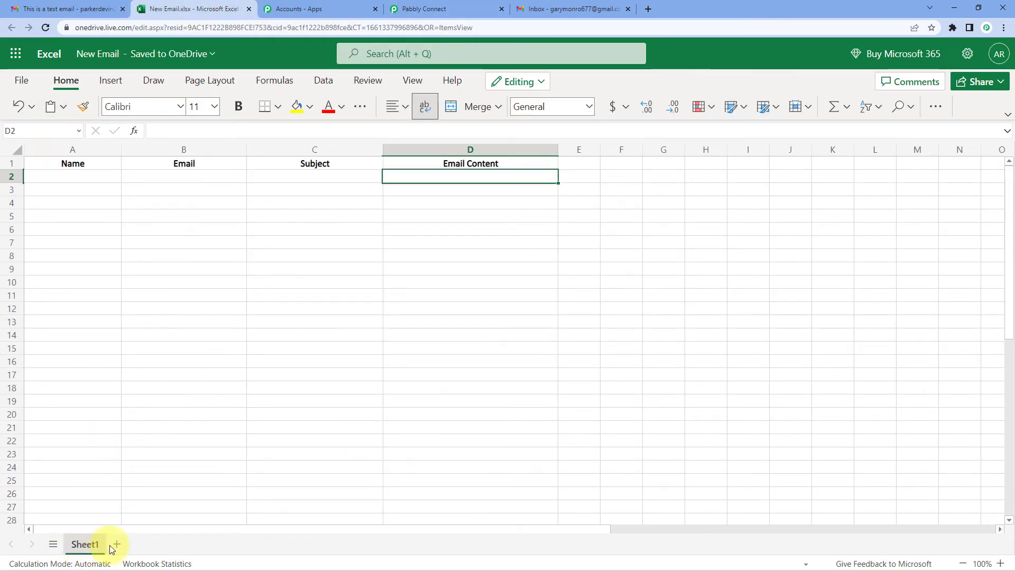
{"action": "left_click", "coordinate": [423, 9]}
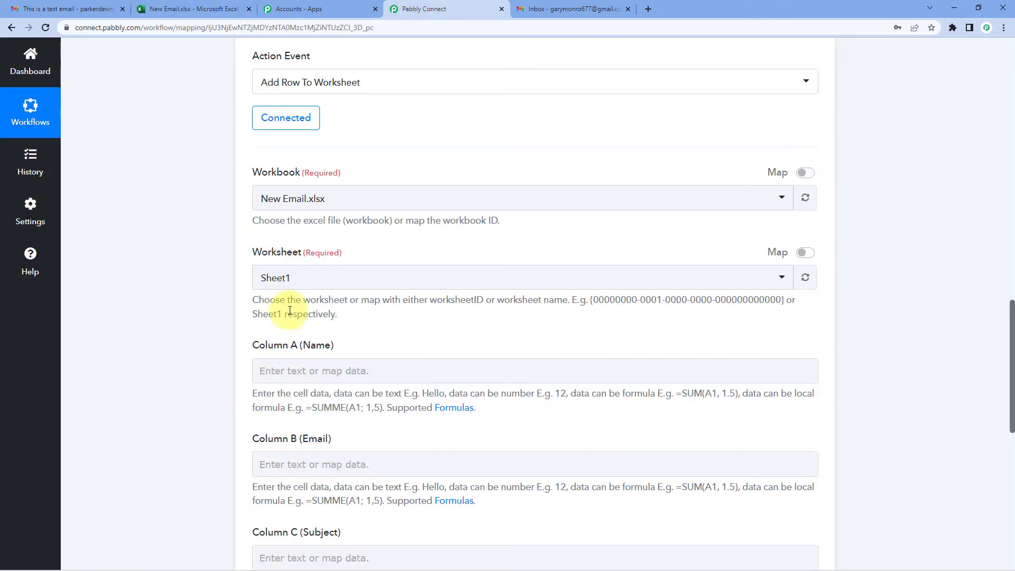
{"action": "left_click", "coordinate": [300, 285]}
{"action": "left_click", "coordinate": [295, 334]}
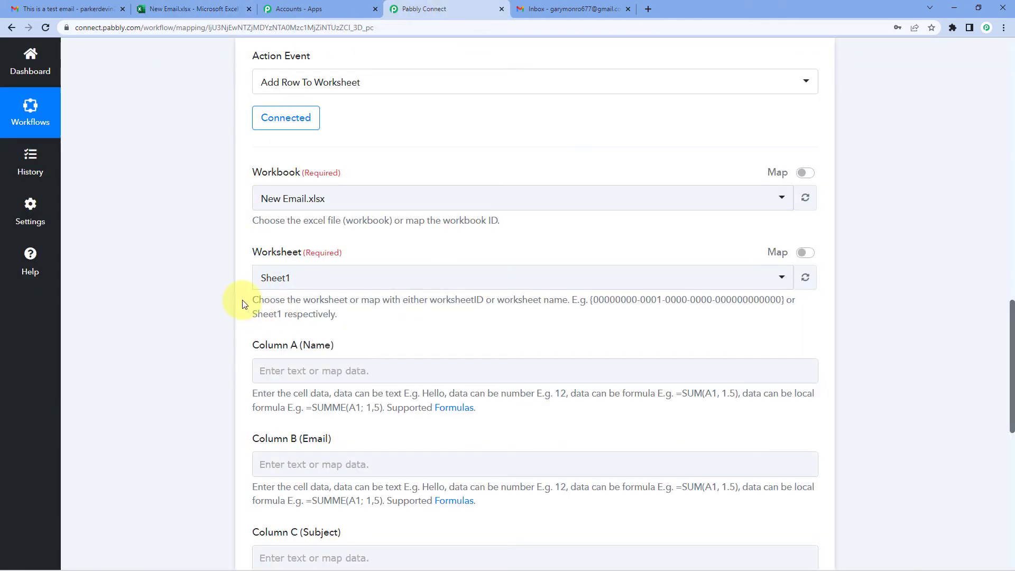
Step: Compare the action's Column A to Column D fields with the column headers in the New Email workbook
{"action": "scroll", "coordinate": [220, 240], "scroll_direction": "down", "scroll_amount": 5}
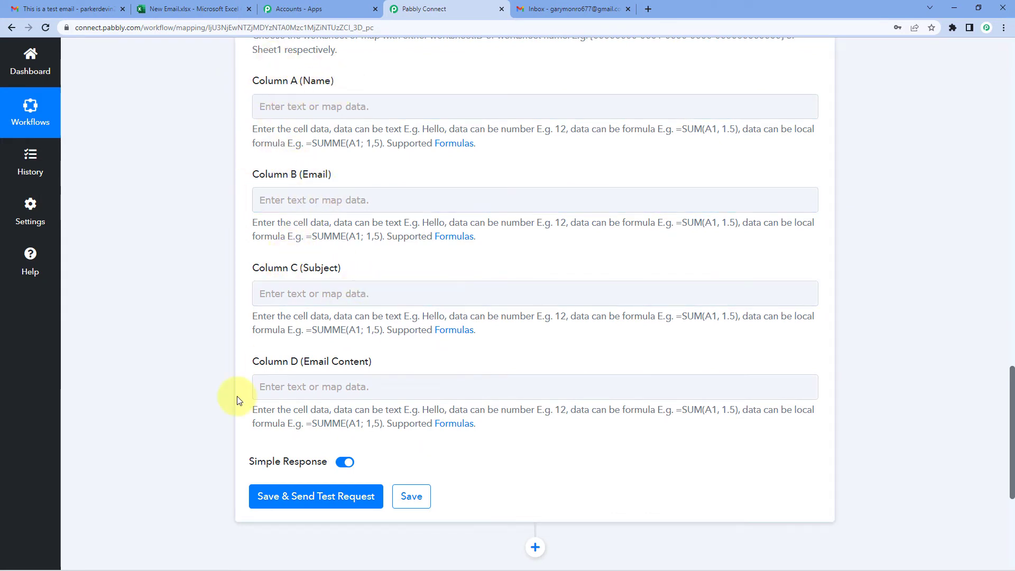
{"action": "left_click", "coordinate": [175, 9]}
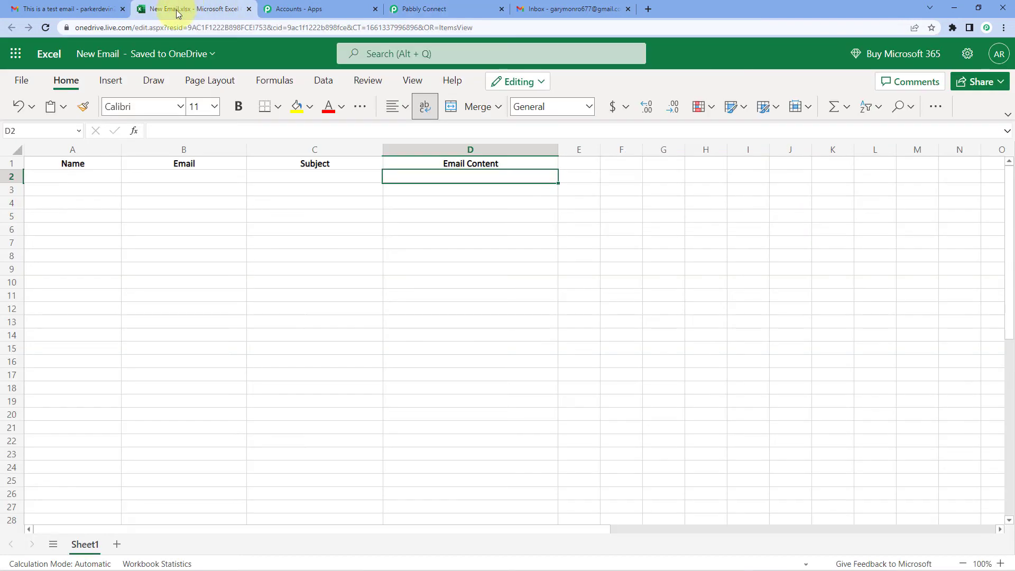
{"action": "left_click", "coordinate": [79, 174]}
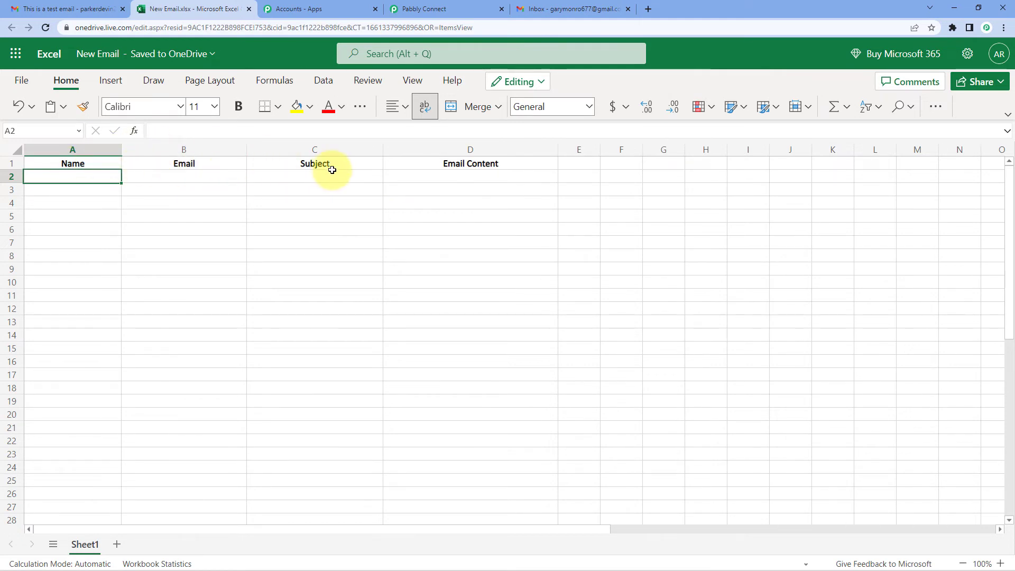
{"action": "left_click", "coordinate": [442, 9]}
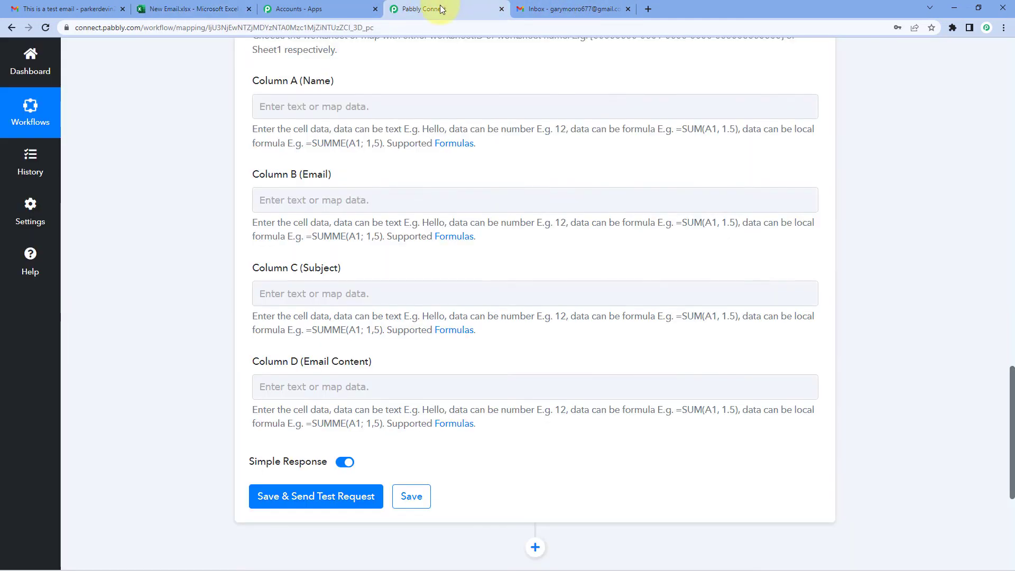
{"action": "scroll", "coordinate": [290, 102], "scroll_direction": "up", "scroll_amount": 1}
{"action": "left_click", "coordinate": [359, 154]}
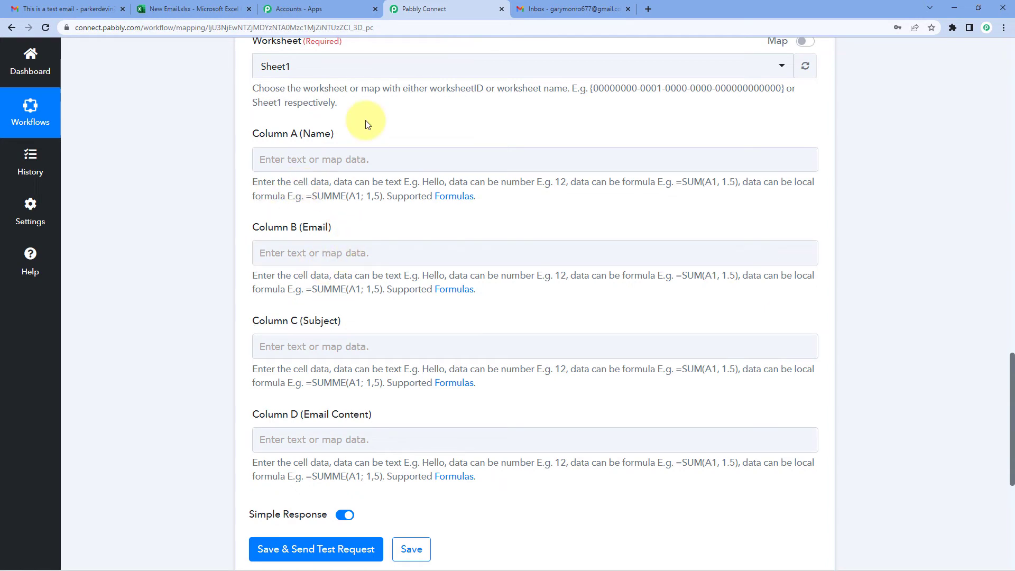
{"action": "left_click", "coordinate": [190, 9]}
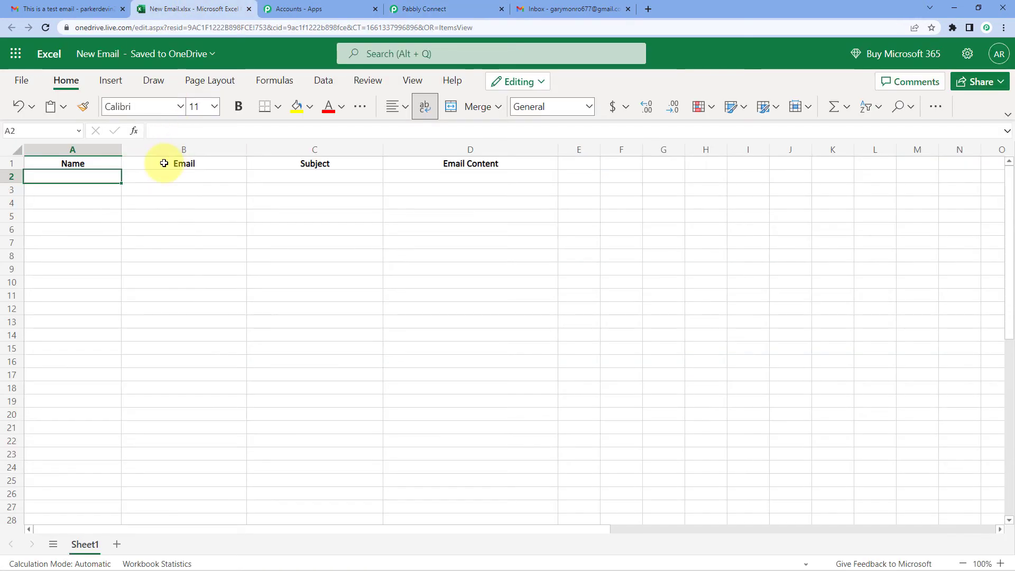
{"action": "left_click", "coordinate": [438, 7]}
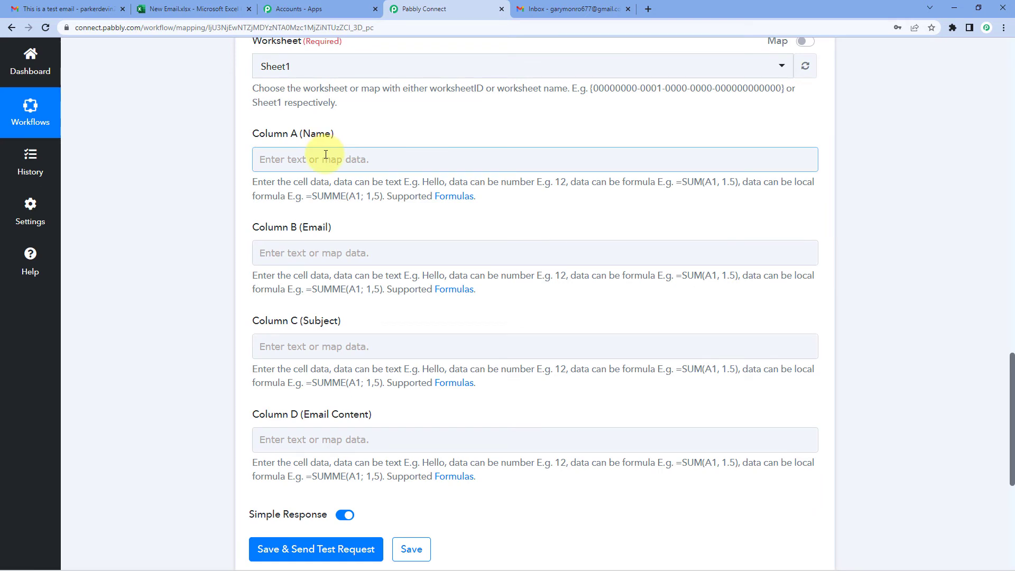
Step: Go back to the received Email Parser response and examine the sender name, sender address, subject and body text values
{"action": "scroll", "coordinate": [453, 170], "scroll_direction": "up", "scroll_amount": 6}
{"action": "scroll", "coordinate": [458, 225], "scroll_direction": "up", "scroll_amount": 8}
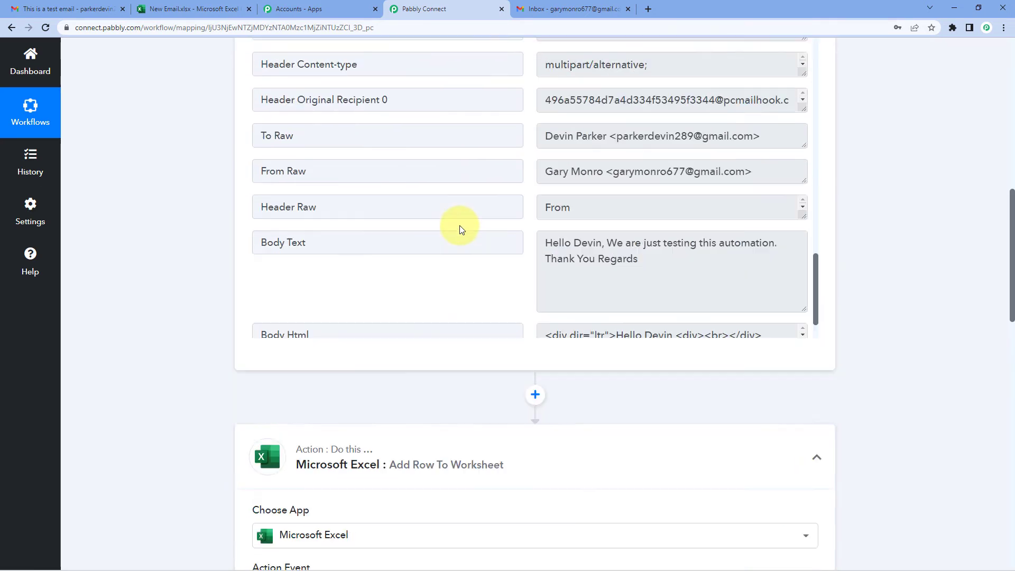
{"action": "scroll", "coordinate": [703, 265], "scroll_direction": "up", "scroll_amount": 6}
{"action": "scroll", "coordinate": [540, 277], "scroll_direction": "up", "scroll_amount": 7}
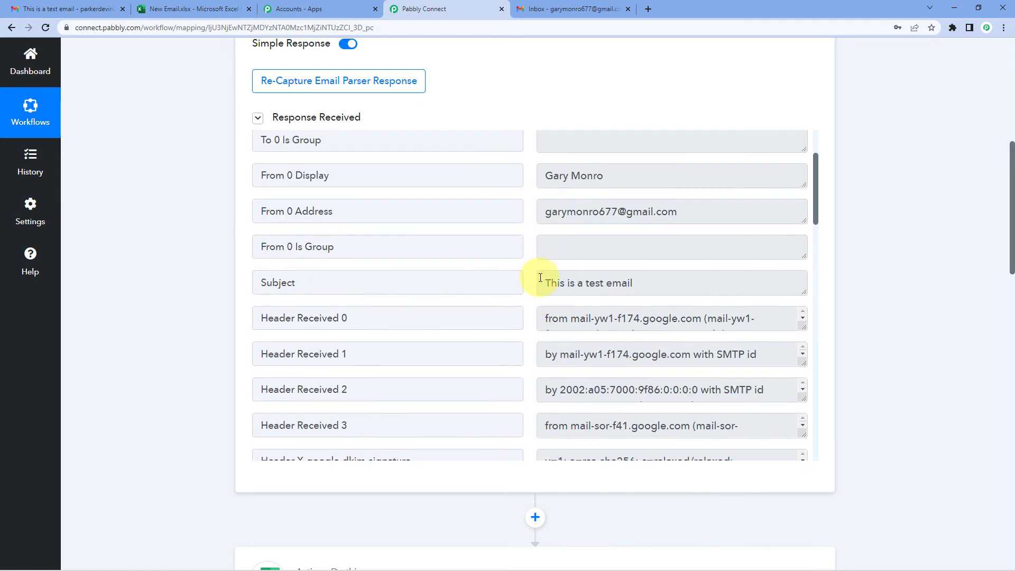
Step: Map the Excel action's Column A (Name) to the From 0 Display value captured by the Email Parser
{"action": "scroll", "coordinate": [538, 277], "scroll_direction": "down", "scroll_amount": 2}
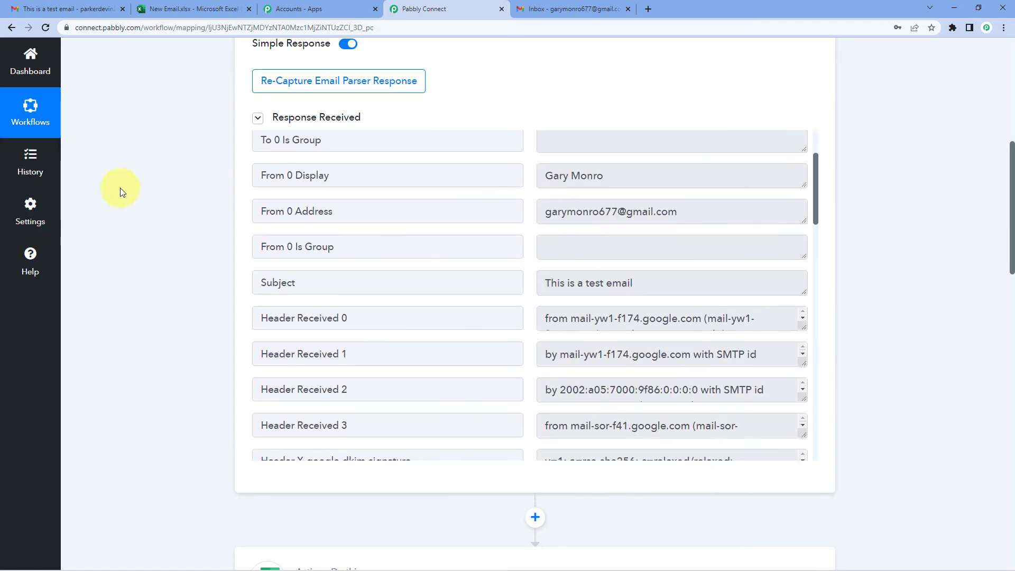
{"action": "scroll", "coordinate": [156, 196], "scroll_direction": "down", "scroll_amount": 1}
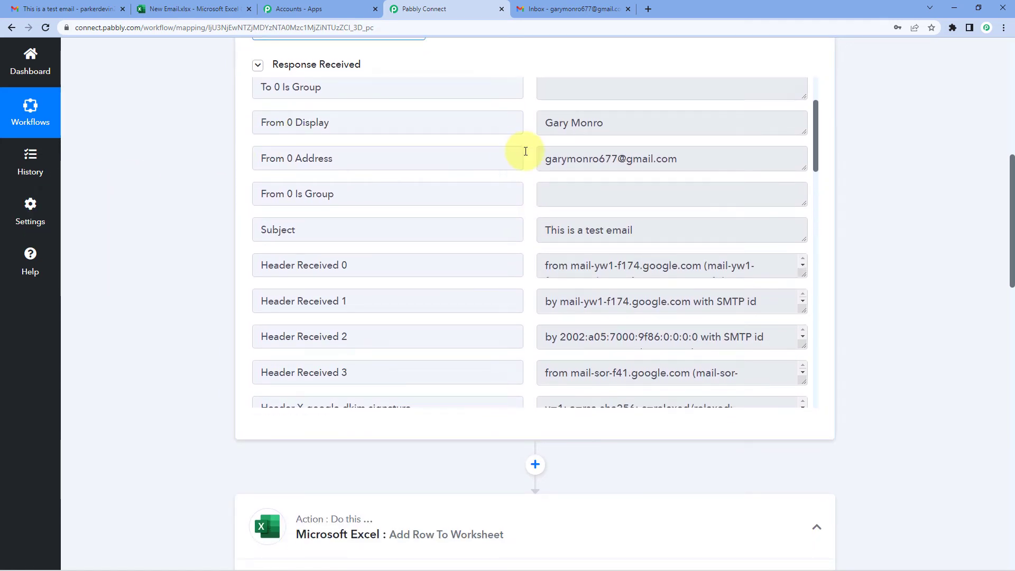
{"action": "left_click", "coordinate": [550, 120]}
{"action": "left_click_drag", "start_coordinate": [550, 120], "coordinate": [526, 124]}
{"action": "left_click", "coordinate": [644, 125]}
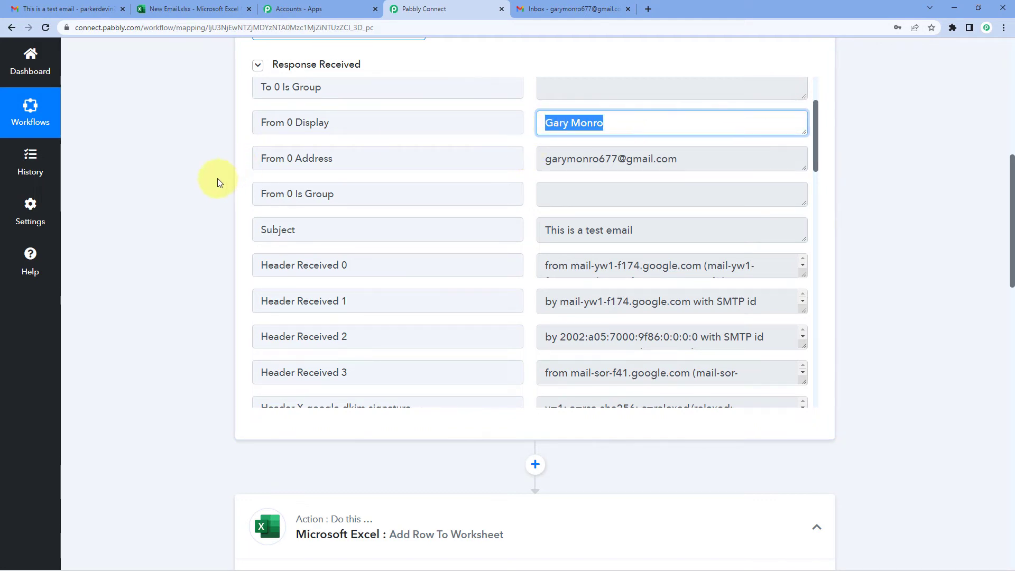
{"action": "scroll", "coordinate": [218, 179], "scroll_direction": "down", "scroll_amount": 10}
{"action": "scroll", "coordinate": [192, 281], "scroll_direction": "down", "scroll_amount": 3}
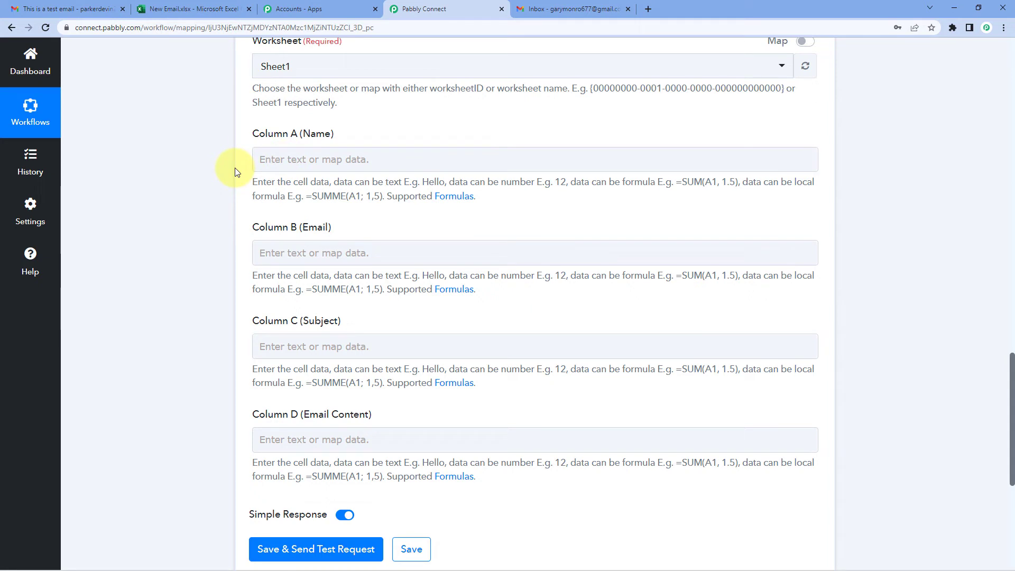
{"action": "left_click", "coordinate": [268, 160]}
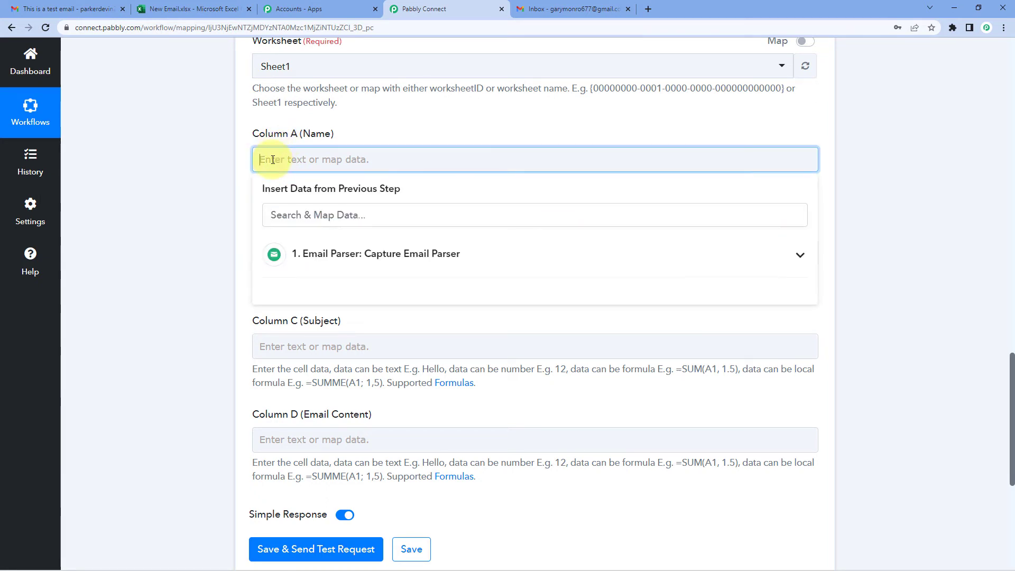
{"action": "left_click", "coordinate": [378, 259]}
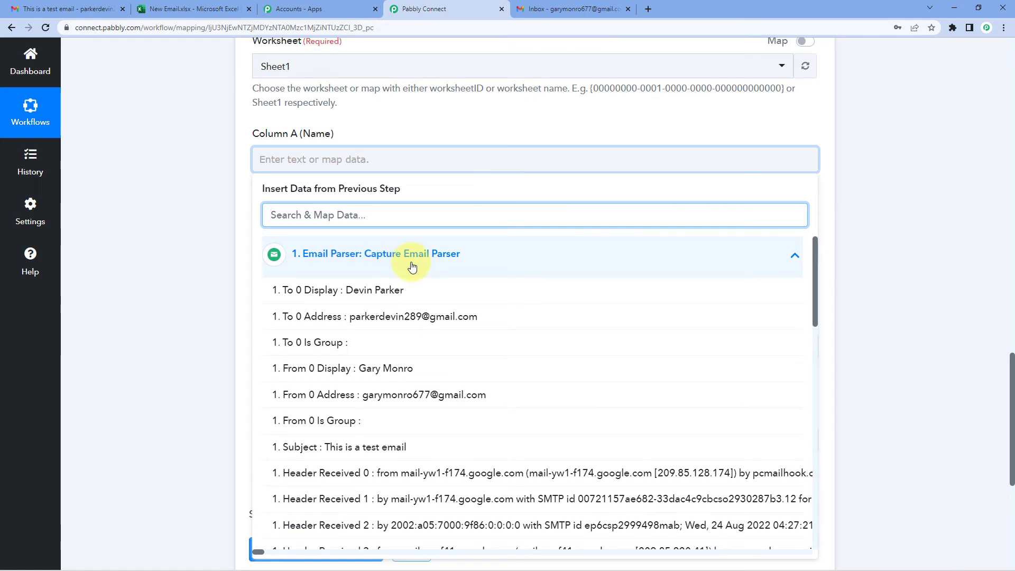
{"action": "scroll", "coordinate": [296, 322], "scroll_direction": "down", "scroll_amount": 2}
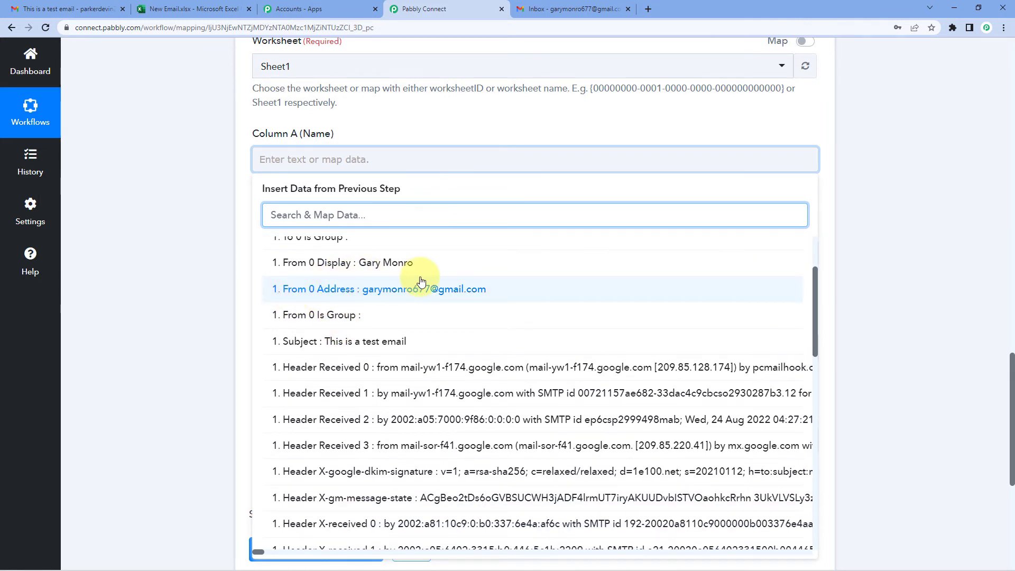
{"action": "left_click", "coordinate": [358, 269]}
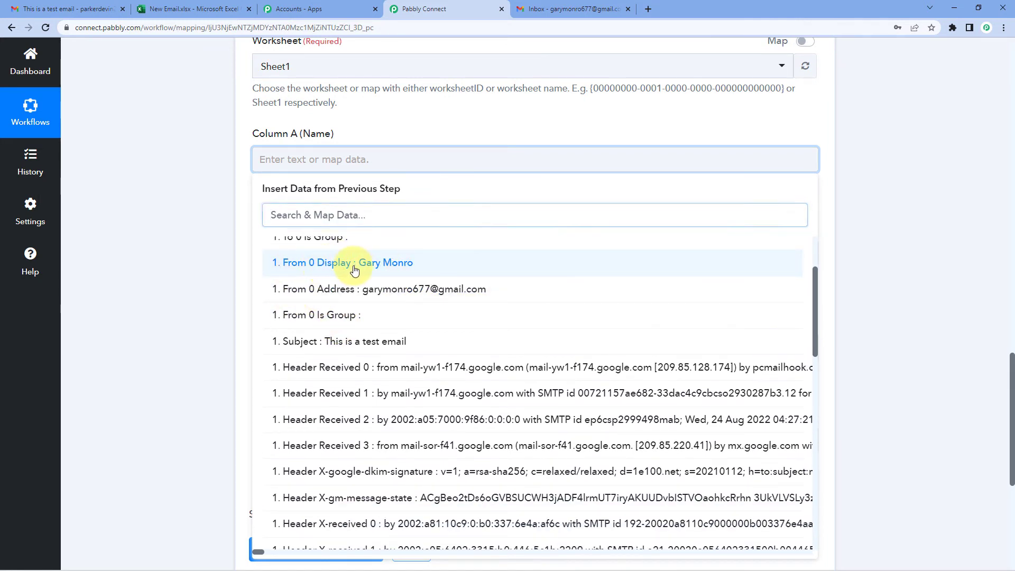
{"action": "left_click", "coordinate": [231, 227]}
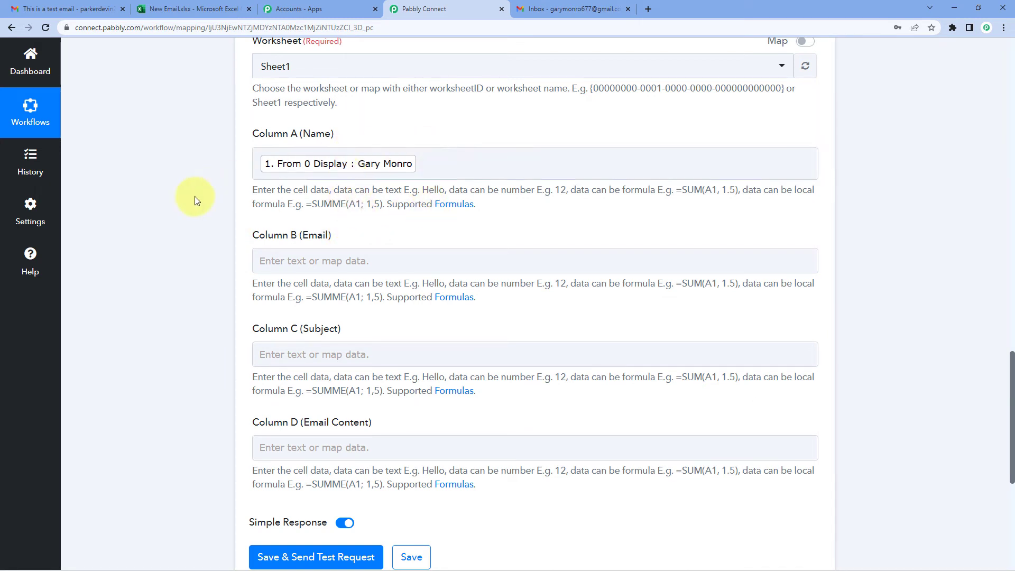
Step: Check the sender address in the Email Parser response and map Column B (Email) to the From 0 Address value
{"action": "scroll", "coordinate": [195, 199], "scroll_direction": "down", "scroll_amount": 2}
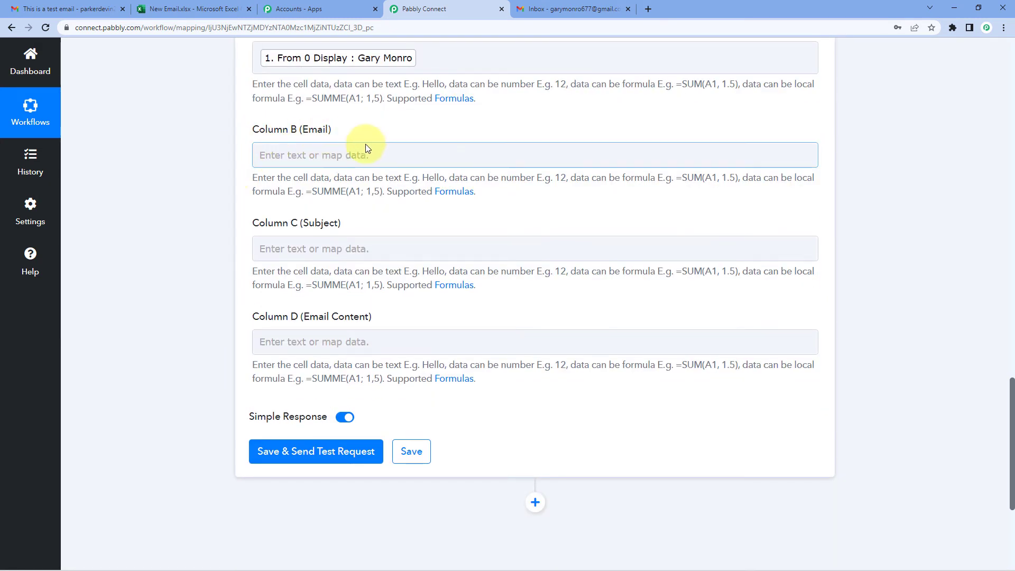
{"action": "scroll", "coordinate": [468, 170], "scroll_direction": "up", "scroll_amount": 10}
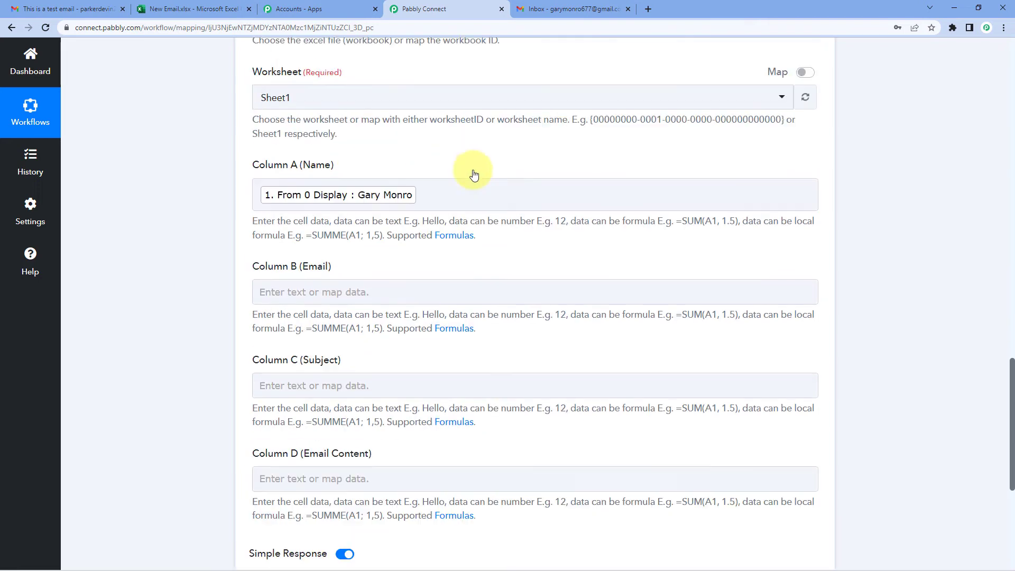
{"action": "scroll", "coordinate": [531, 224], "scroll_direction": "up", "scroll_amount": 3}
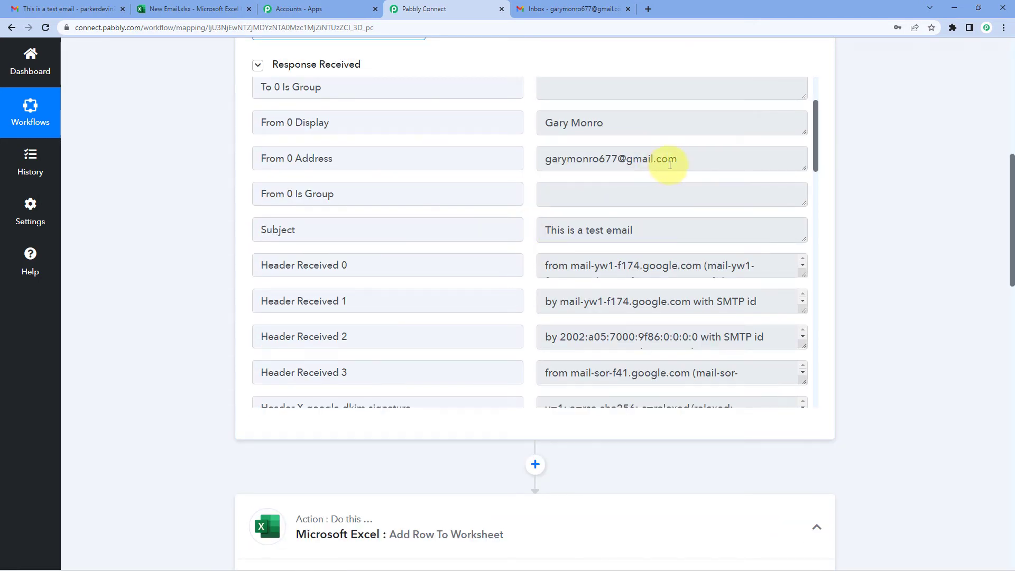
{"action": "left_click_drag", "start_coordinate": [685, 158], "coordinate": [542, 161]}
{"action": "left_click", "coordinate": [532, 163]}
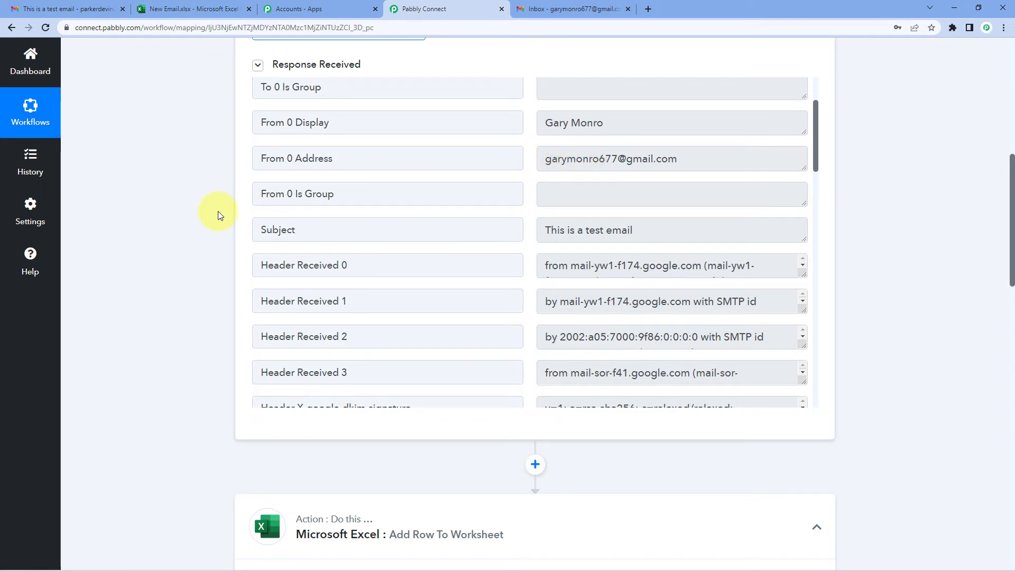
{"action": "scroll", "coordinate": [217, 214], "scroll_direction": "down", "scroll_amount": 10}
{"action": "scroll", "coordinate": [217, 228], "scroll_direction": "down", "scroll_amount": 5}
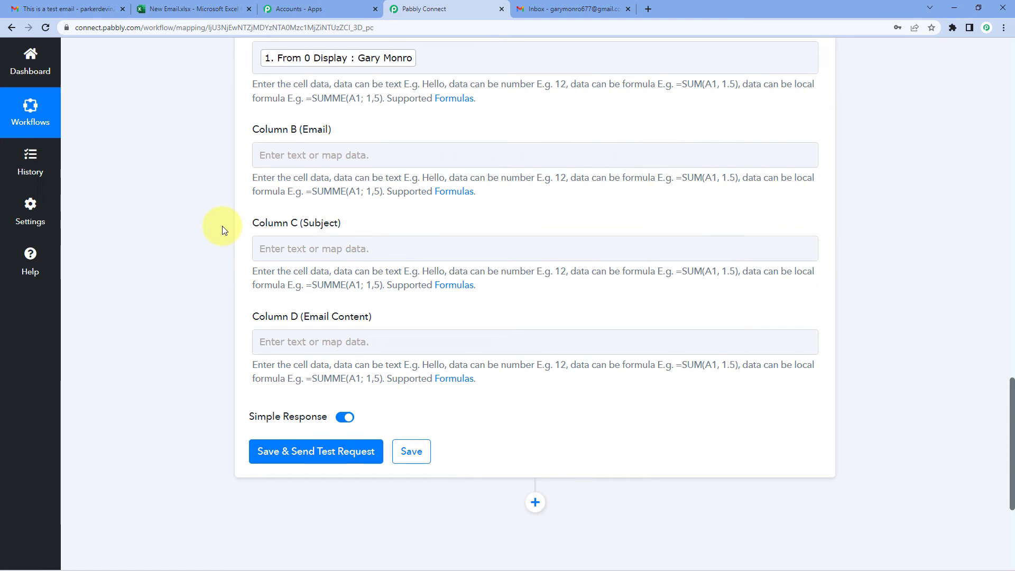
{"action": "left_click", "coordinate": [294, 156]}
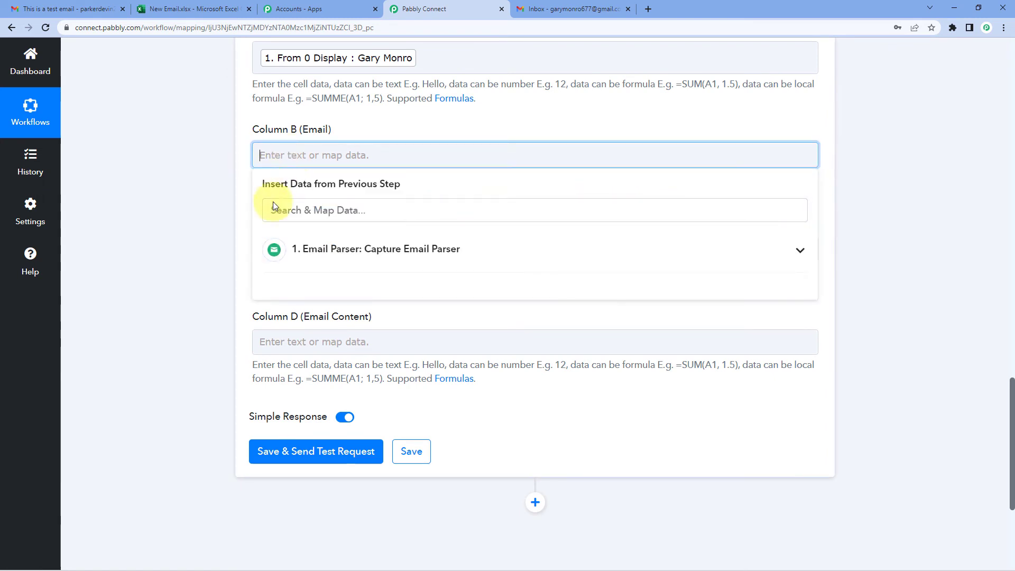
{"action": "left_click", "coordinate": [349, 262]}
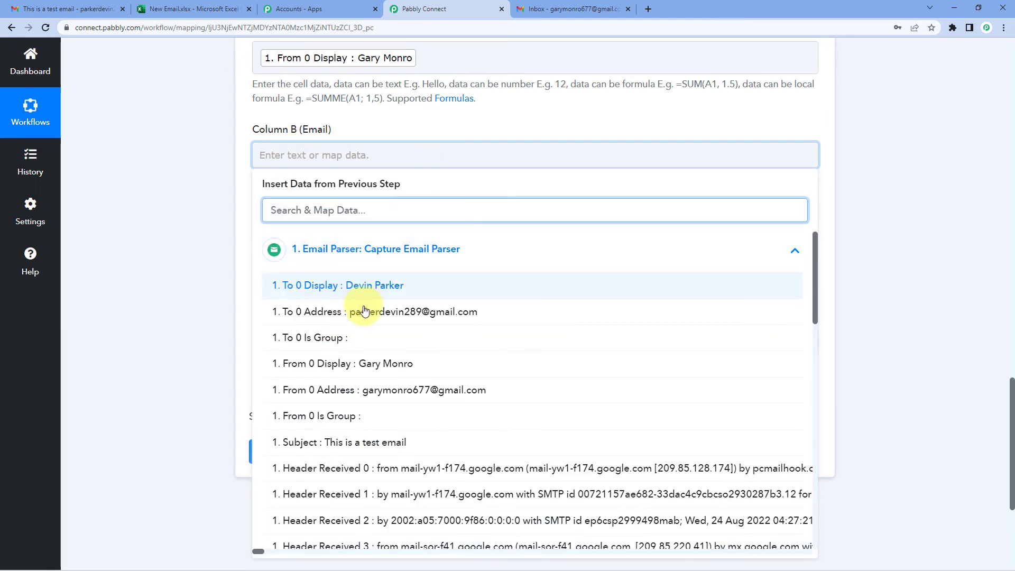
{"action": "left_click", "coordinate": [327, 396]}
{"action": "left_click", "coordinate": [172, 200]}
Step: Map Column C (Subject) to the Subject value from the Email Parser response
{"action": "scroll", "coordinate": [173, 197], "scroll_direction": "down", "scroll_amount": 1}
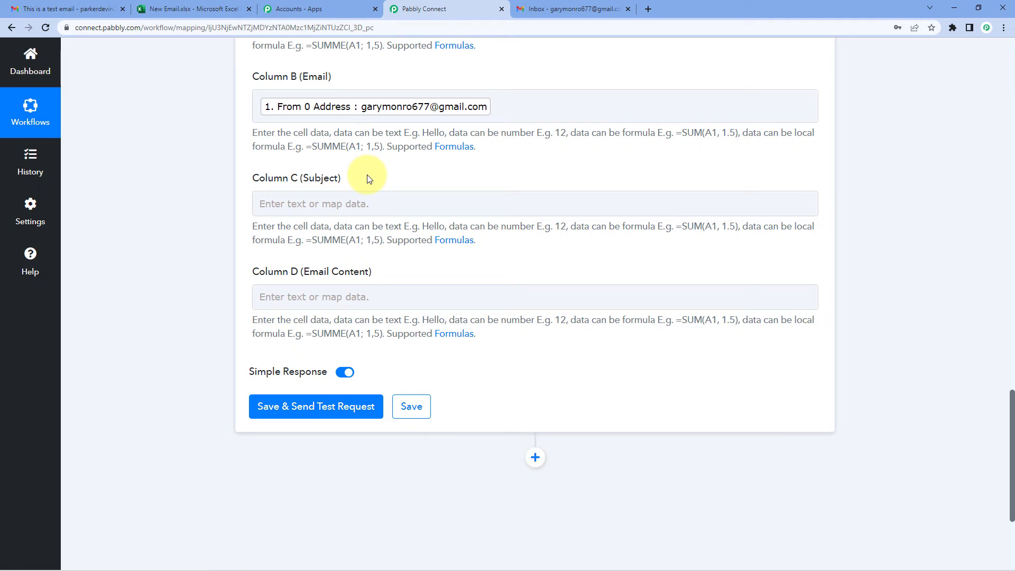
{"action": "left_click", "coordinate": [292, 205]}
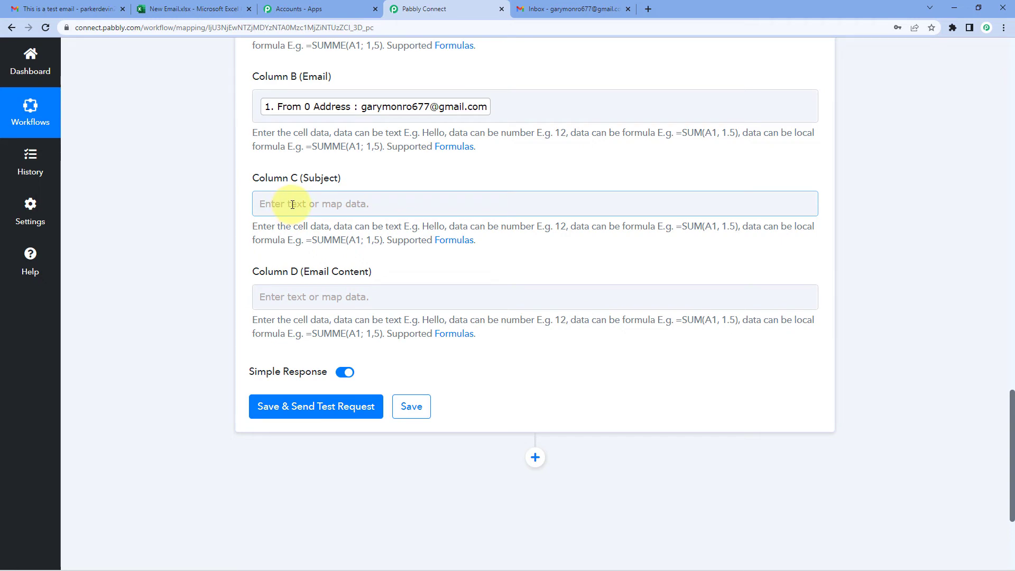
{"action": "left_click", "coordinate": [295, 204]}
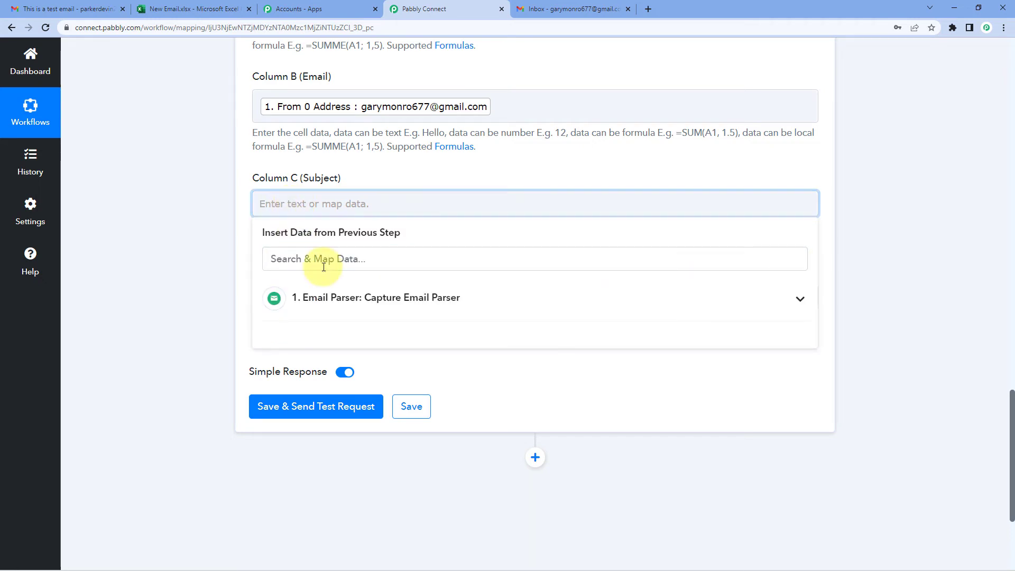
{"action": "left_click", "coordinate": [290, 298]}
{"action": "scroll", "coordinate": [381, 395], "scroll_direction": "down", "scroll_amount": 1}
{"action": "scroll", "coordinate": [380, 397], "scroll_direction": "down", "scroll_amount": 3}
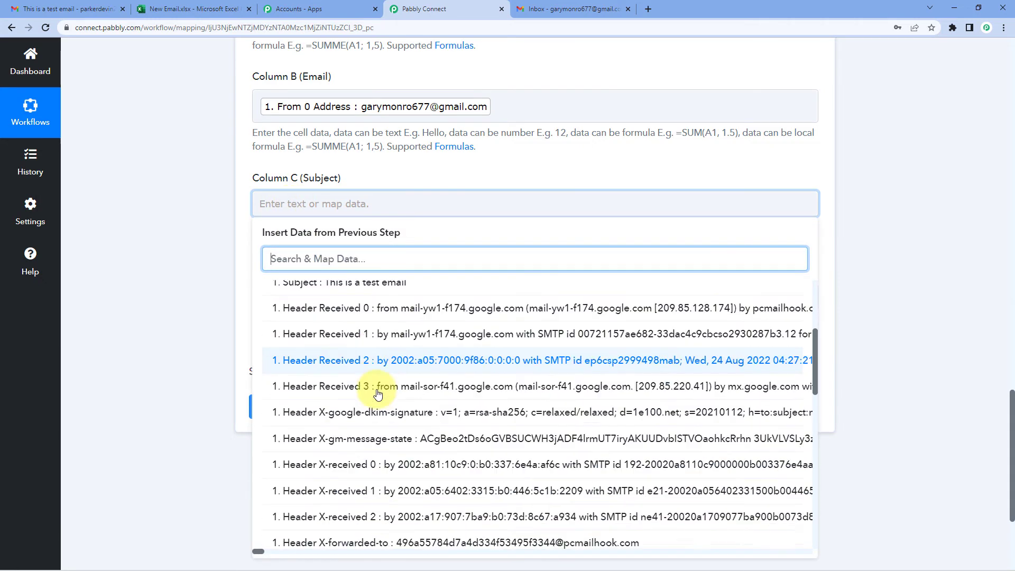
{"action": "scroll", "coordinate": [381, 389], "scroll_direction": "up", "scroll_amount": 2}
{"action": "left_click", "coordinate": [364, 394]}
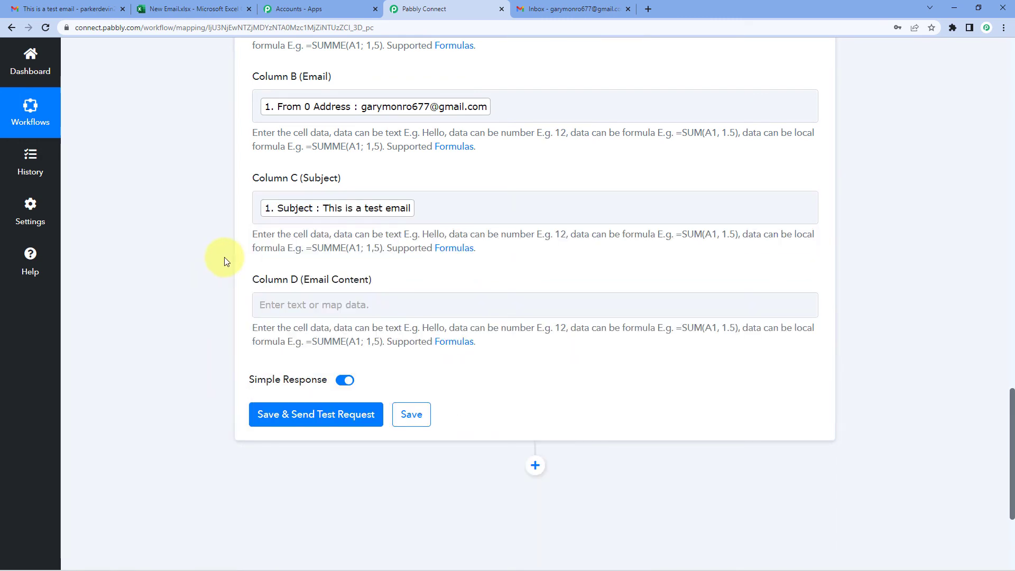
Step: Map Column D (Email Content) to the Body Text value from the Email Parser response
{"action": "scroll", "coordinate": [224, 257], "scroll_direction": "down", "scroll_amount": 2}
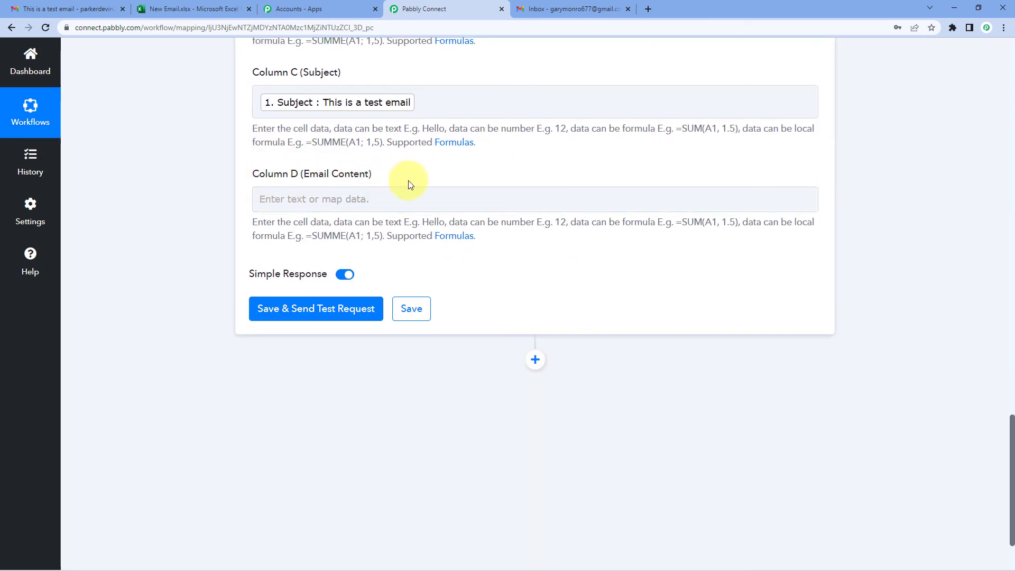
{"action": "left_click", "coordinate": [295, 198]}
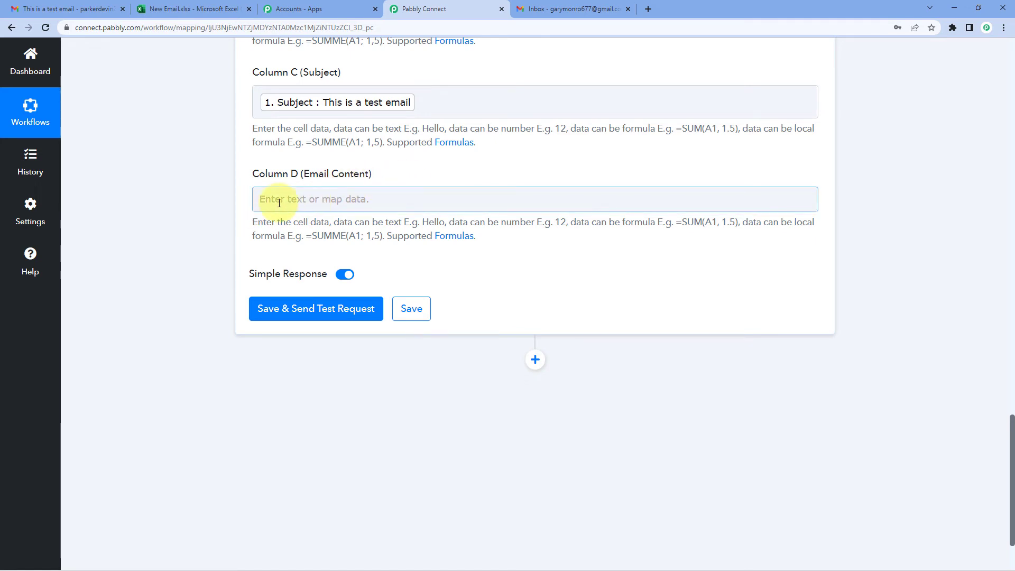
{"action": "left_click", "coordinate": [284, 199]}
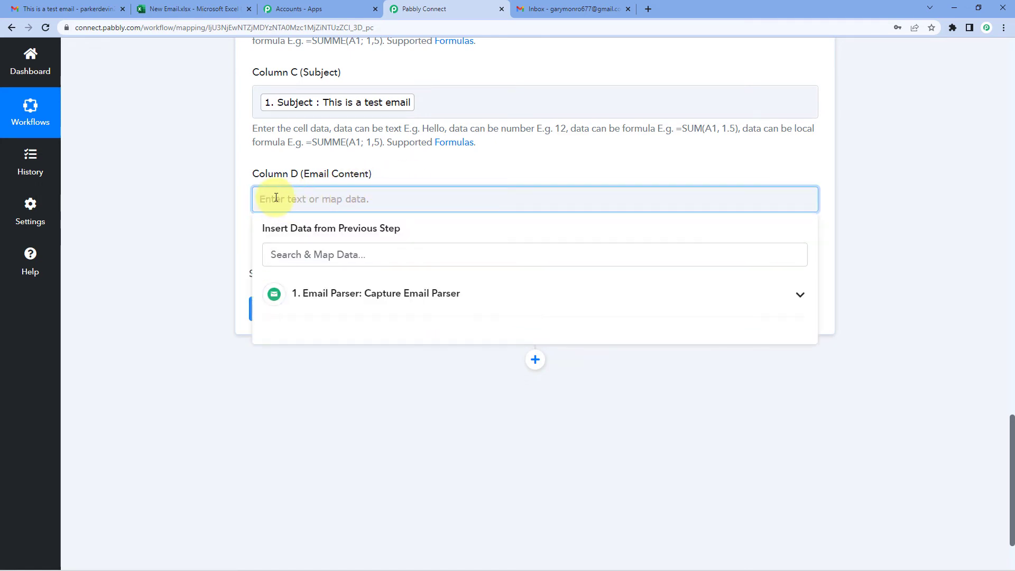
{"action": "left_click", "coordinate": [332, 301]}
{"action": "scroll", "coordinate": [383, 386], "scroll_direction": "down", "scroll_amount": 4}
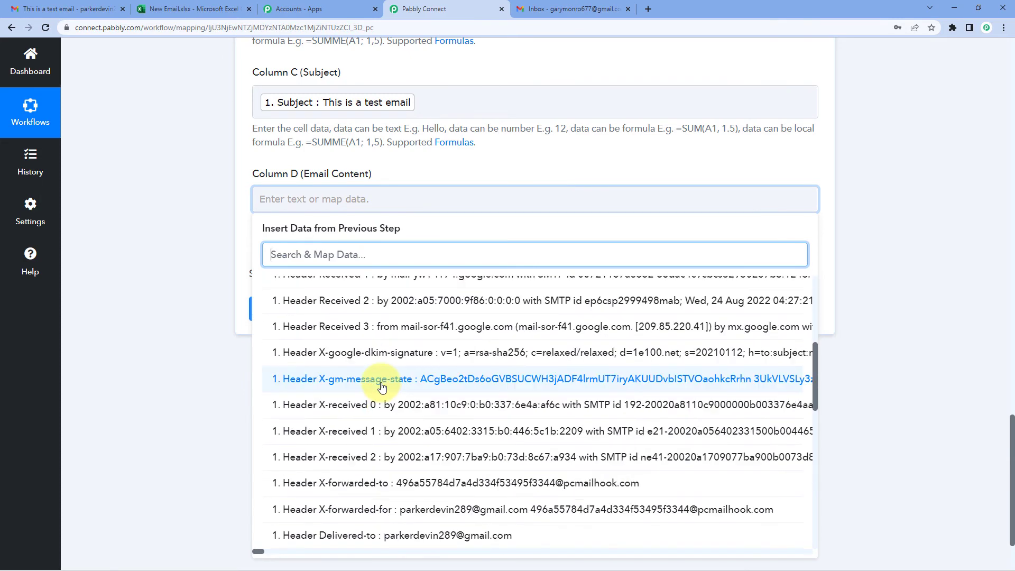
{"action": "scroll", "coordinate": [382, 386], "scroll_direction": "down", "scroll_amount": 12}
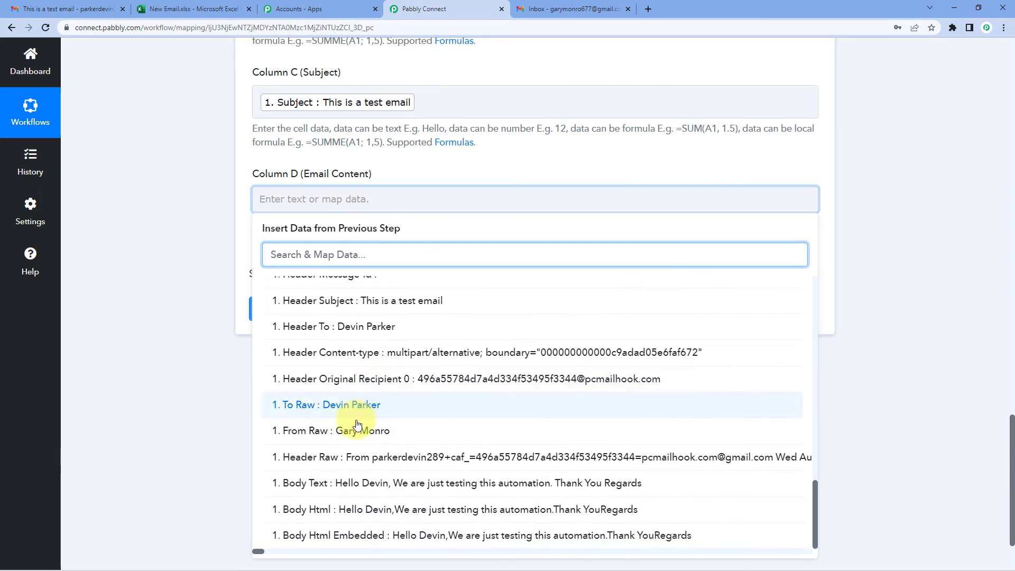
{"action": "left_click", "coordinate": [346, 482]}
Step: Review the four column mappings, save the Add Row To Worksheet action and send its test request
{"action": "scroll", "coordinate": [195, 221], "scroll_direction": "up", "scroll_amount": 6}
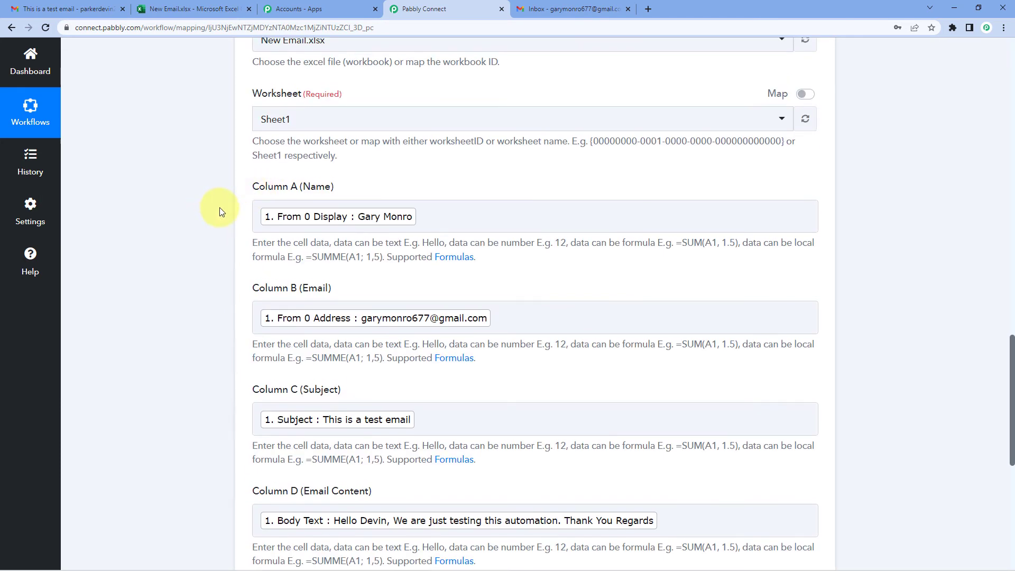
{"action": "scroll", "coordinate": [235, 181], "scroll_direction": "down", "scroll_amount": 2}
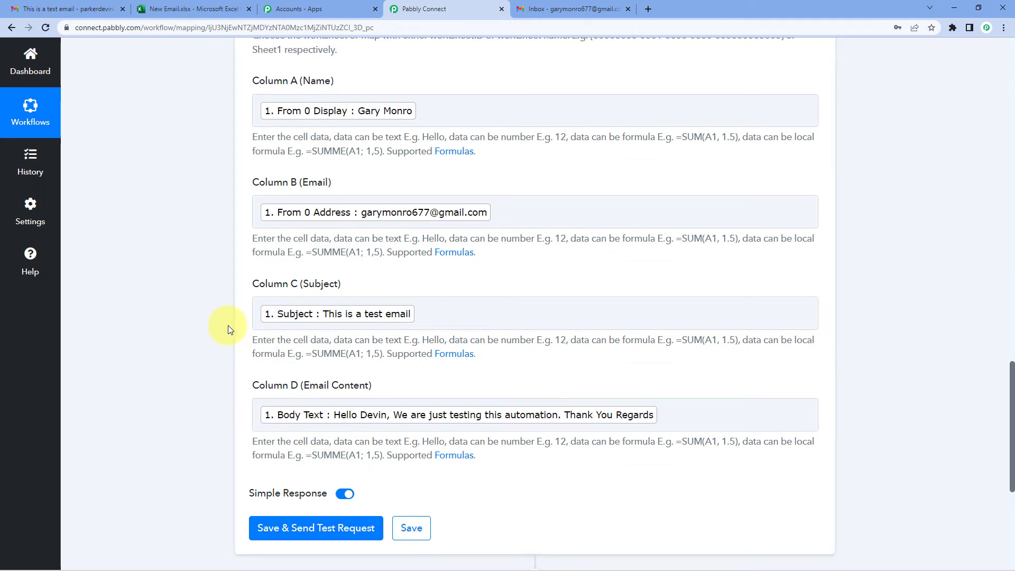
{"action": "scroll", "coordinate": [227, 327], "scroll_direction": "down", "scroll_amount": 1}
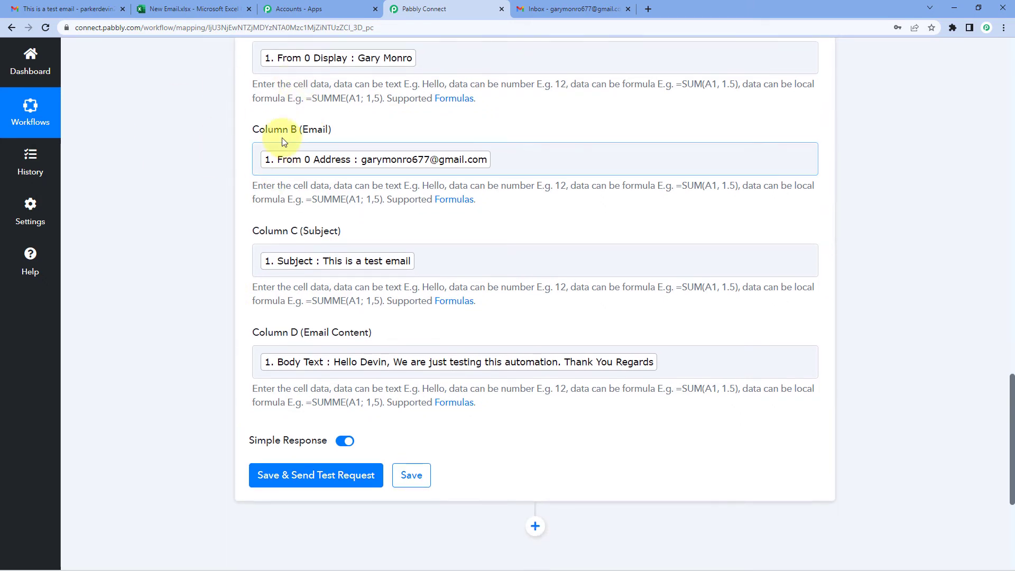
{"action": "scroll", "coordinate": [211, 242], "scroll_direction": "down", "scroll_amount": 4}
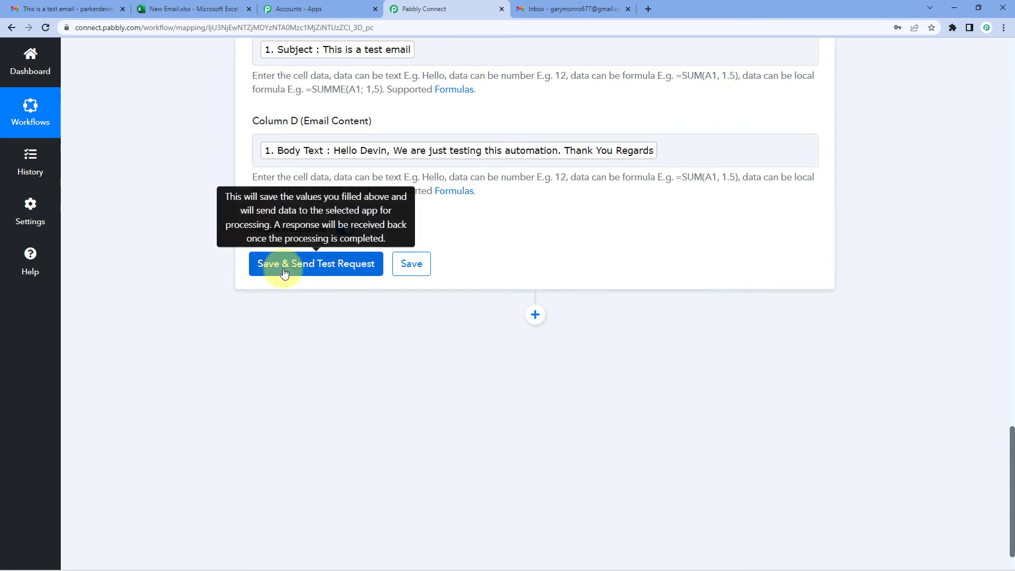
{"action": "left_click", "coordinate": [284, 273]}
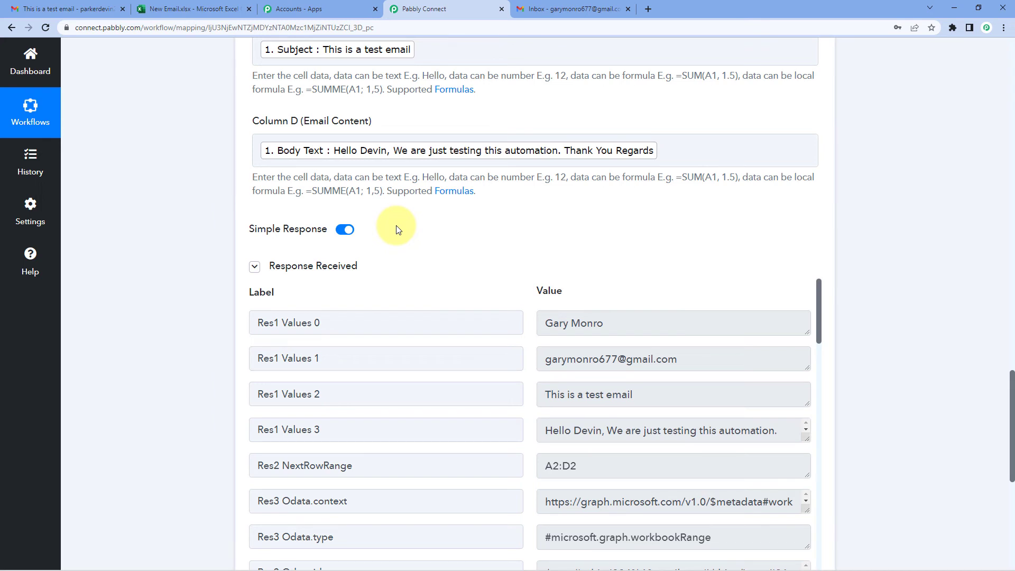
Step: Examine the Excel action's response, and check the test email in Gmail against the New Email workbook in Excel
{"action": "scroll", "coordinate": [323, 192], "scroll_direction": "down", "scroll_amount": 2}
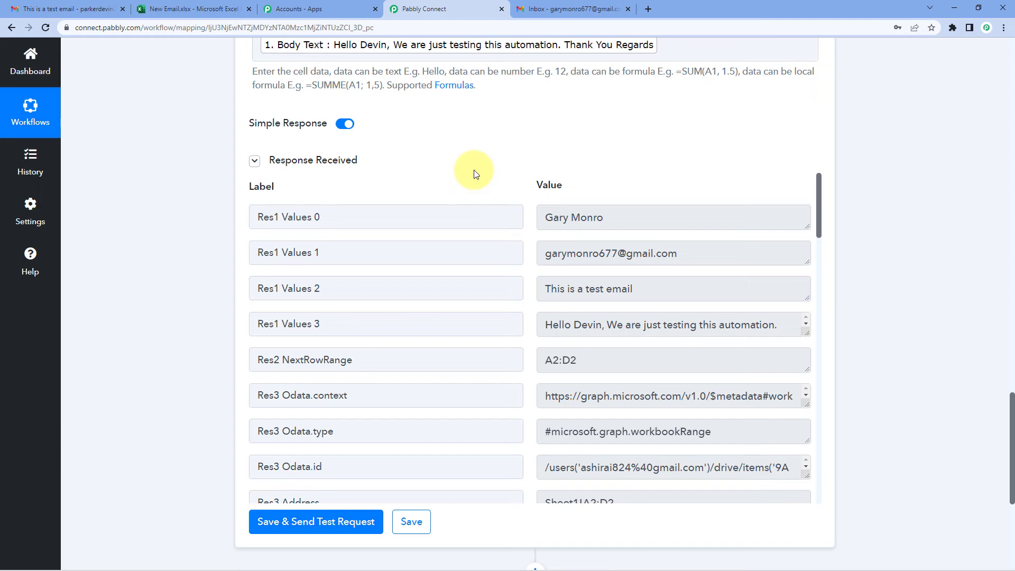
{"action": "scroll", "coordinate": [474, 173], "scroll_direction": "up", "scroll_amount": 8}
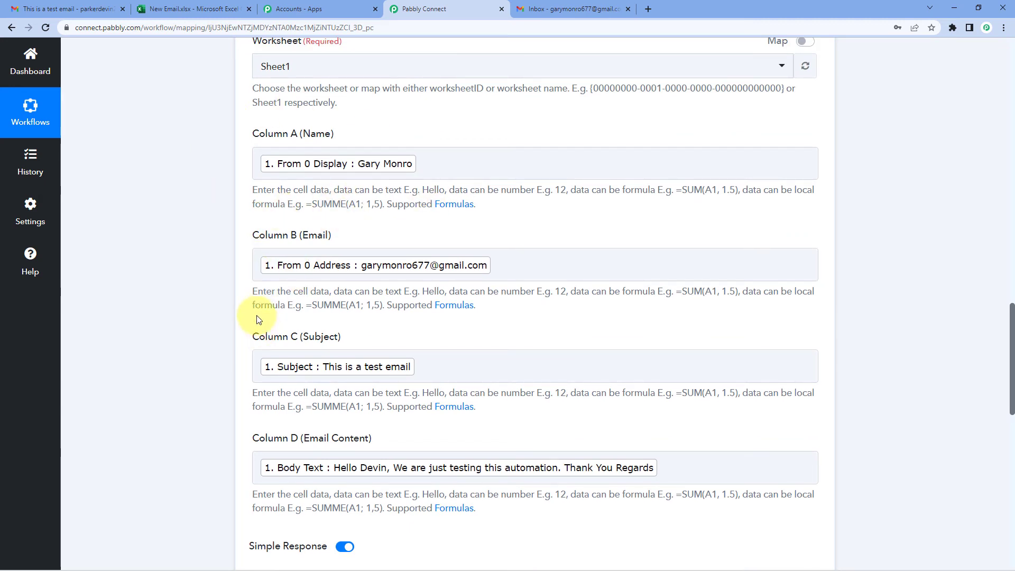
{"action": "left_click", "coordinate": [52, 9]}
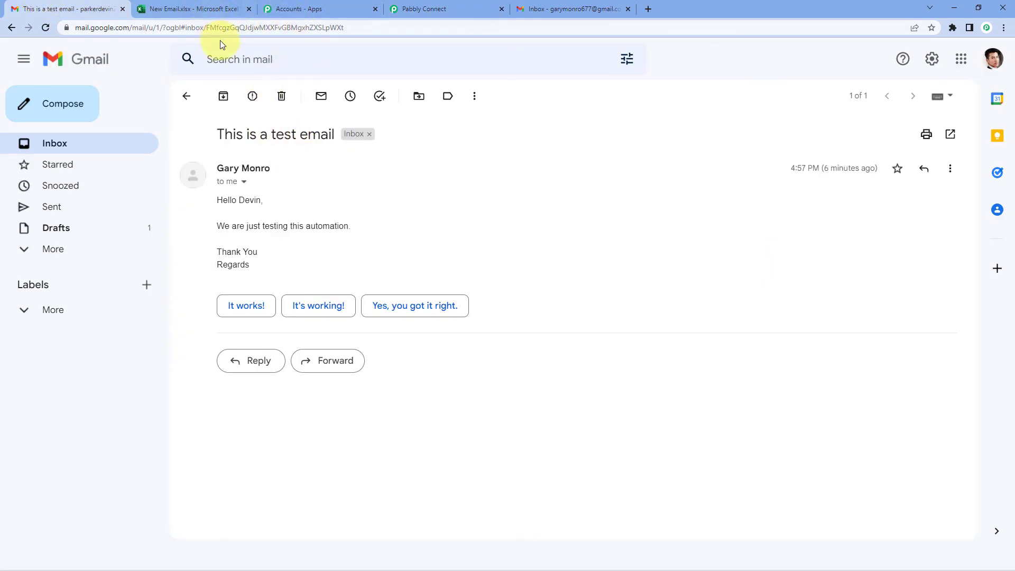
{"action": "left_click", "coordinate": [220, 5]}
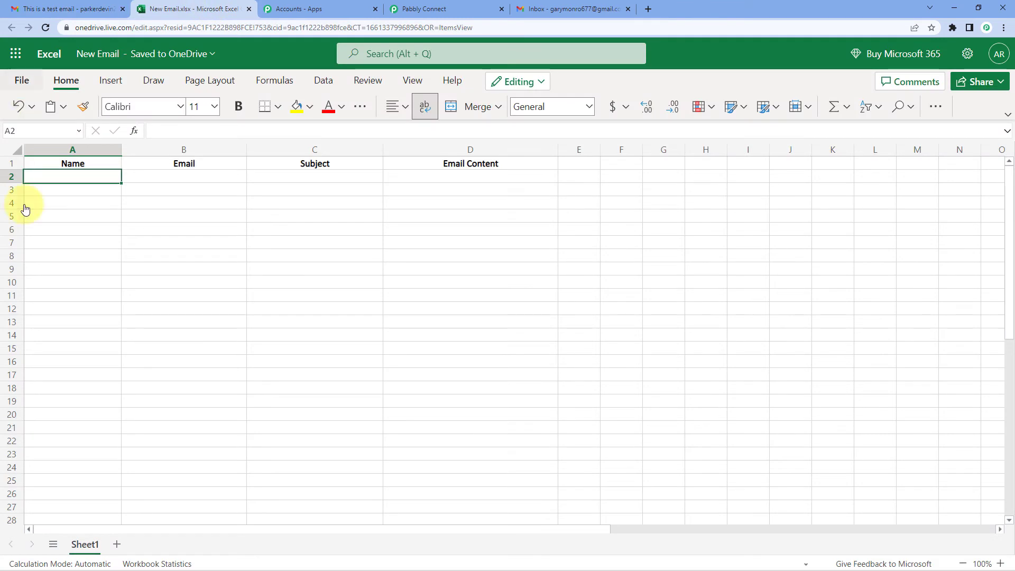
Step: Reload the New Email workbook and check row 2's name, email, subject and content against the test email in Gmail
{"action": "left_click", "coordinate": [44, 27]}
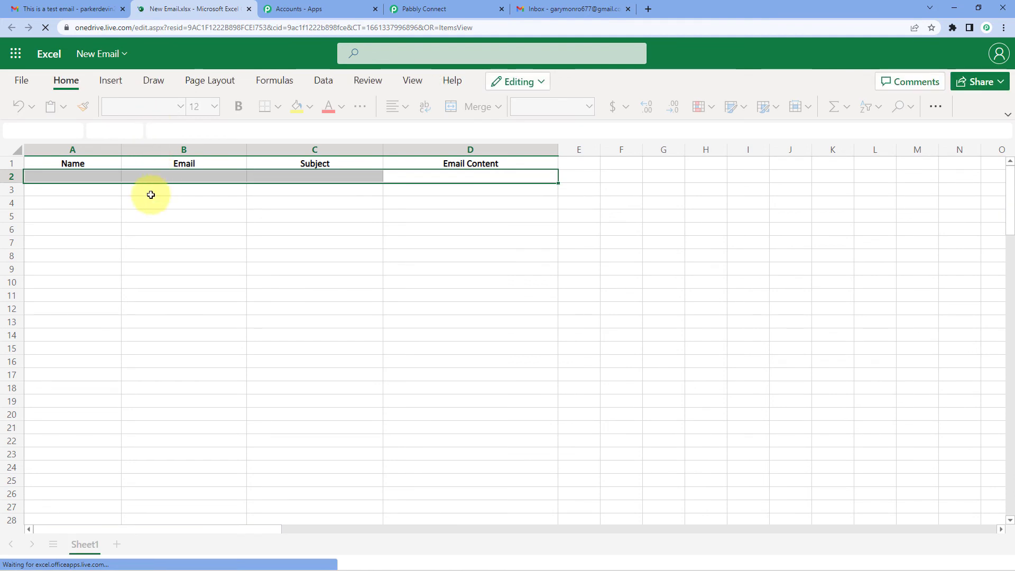
{"action": "left_click", "coordinate": [106, 205]}
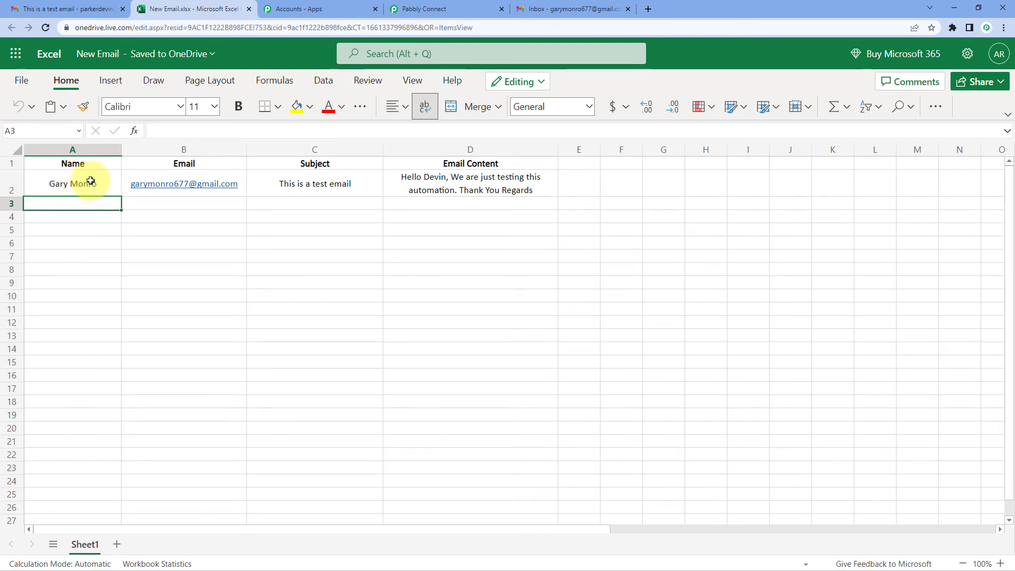
{"action": "left_click", "coordinate": [578, 6]}
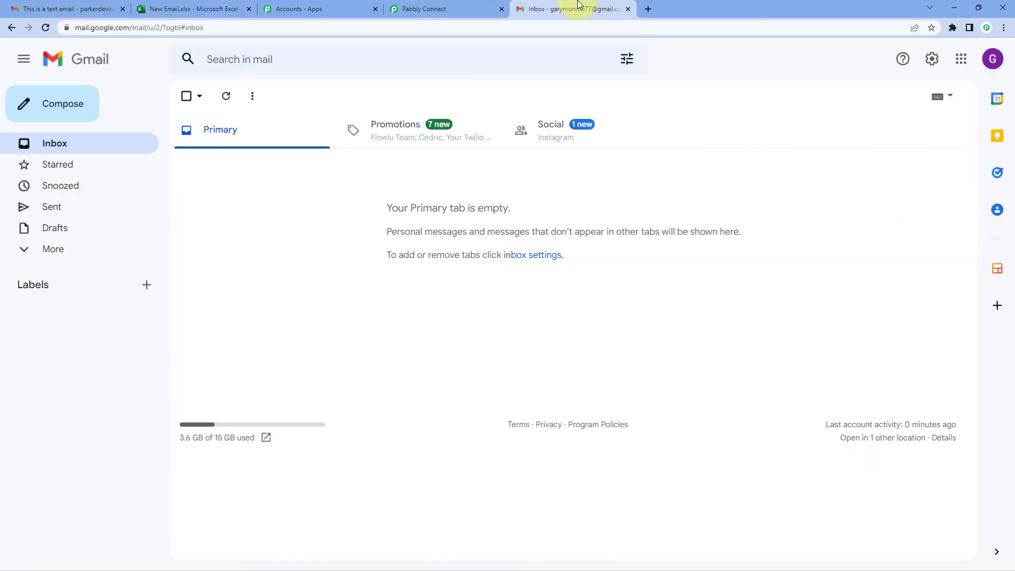
{"action": "left_click", "coordinate": [82, 8]}
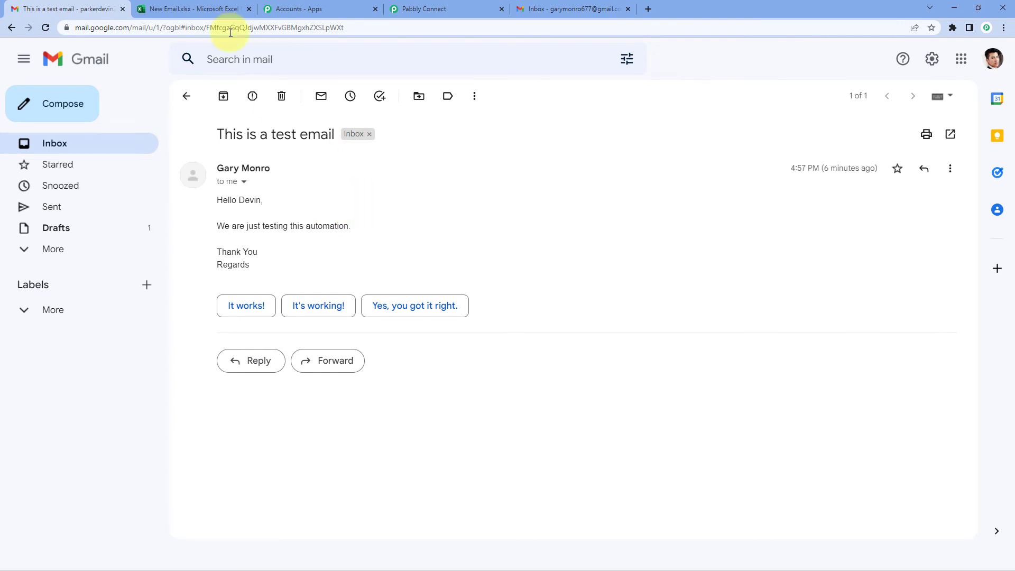
{"action": "left_click", "coordinate": [198, 8]}
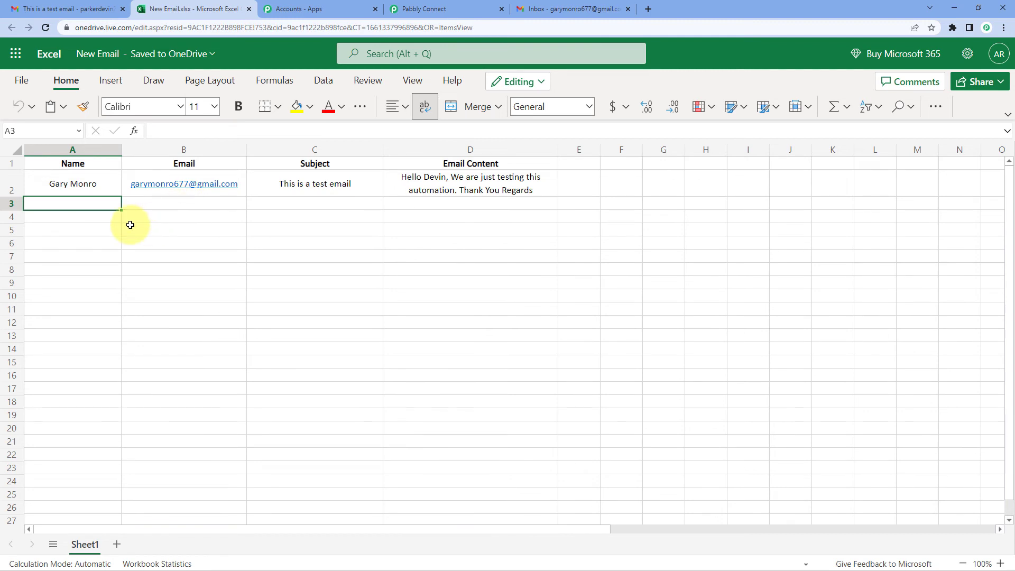
{"action": "left_click", "coordinate": [83, 183]}
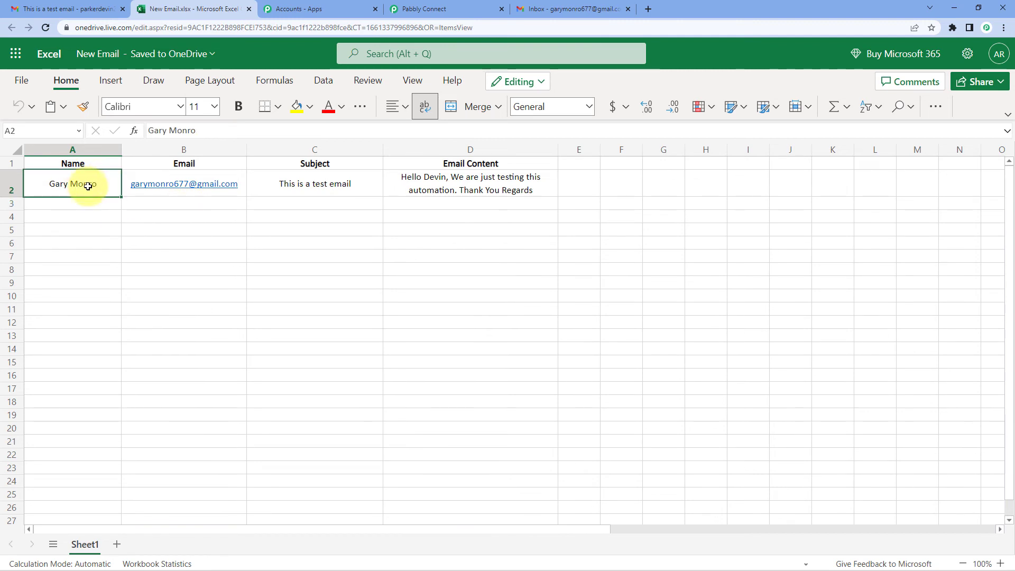
{"action": "left_click", "coordinate": [201, 182]}
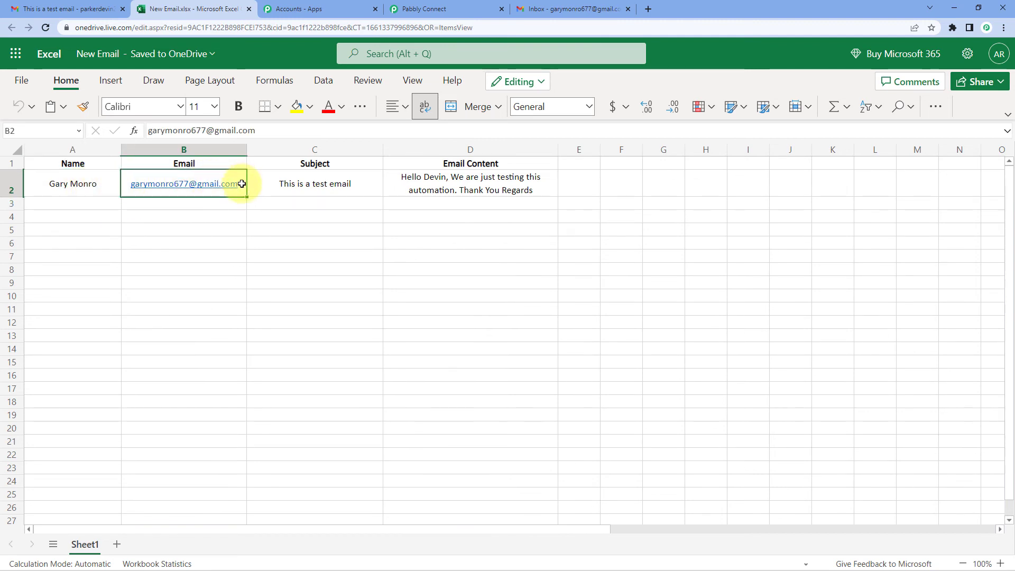
{"action": "left_click", "coordinate": [309, 183]}
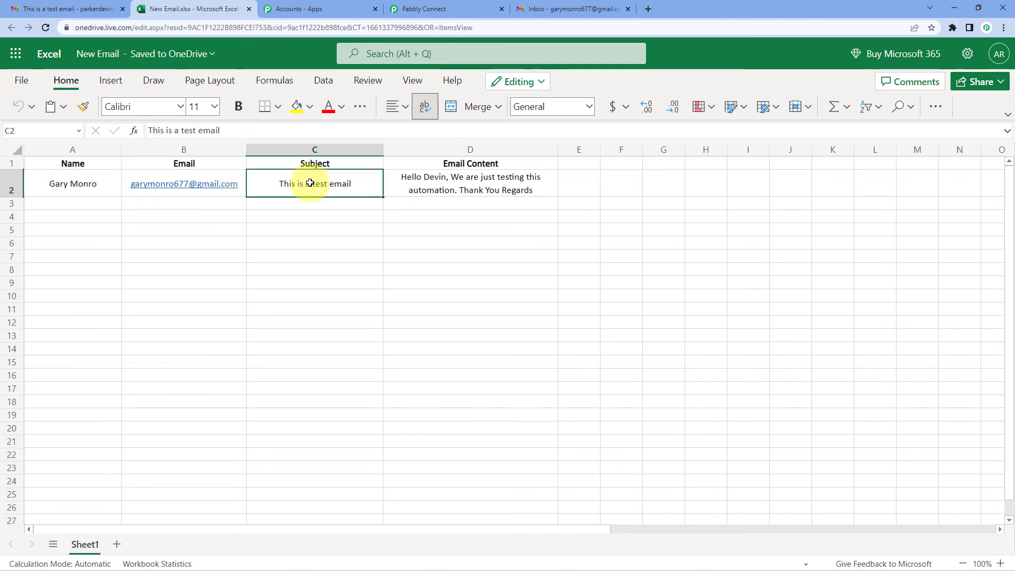
{"action": "left_click", "coordinate": [452, 194]}
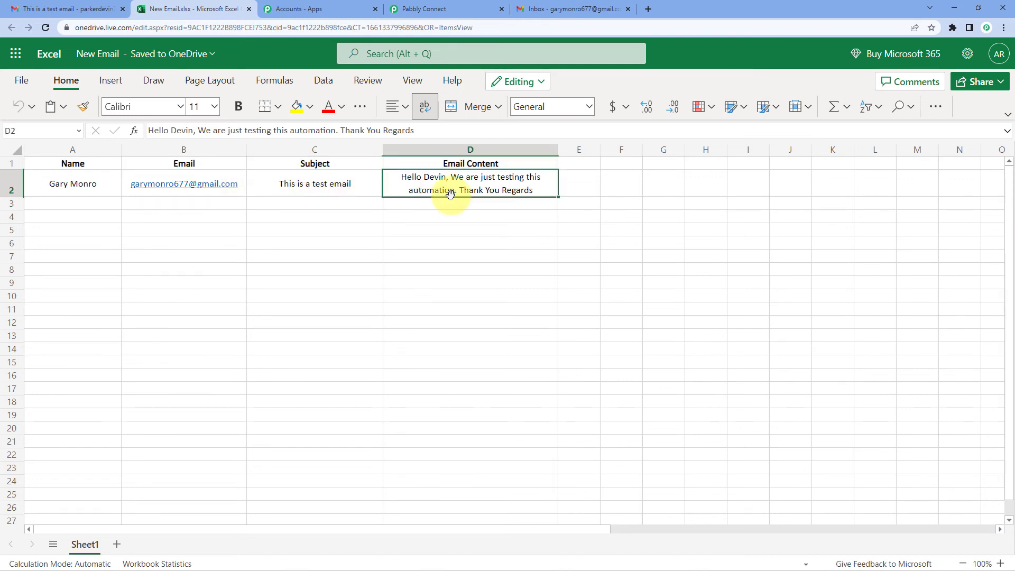
{"action": "left_click", "coordinate": [83, 202]}
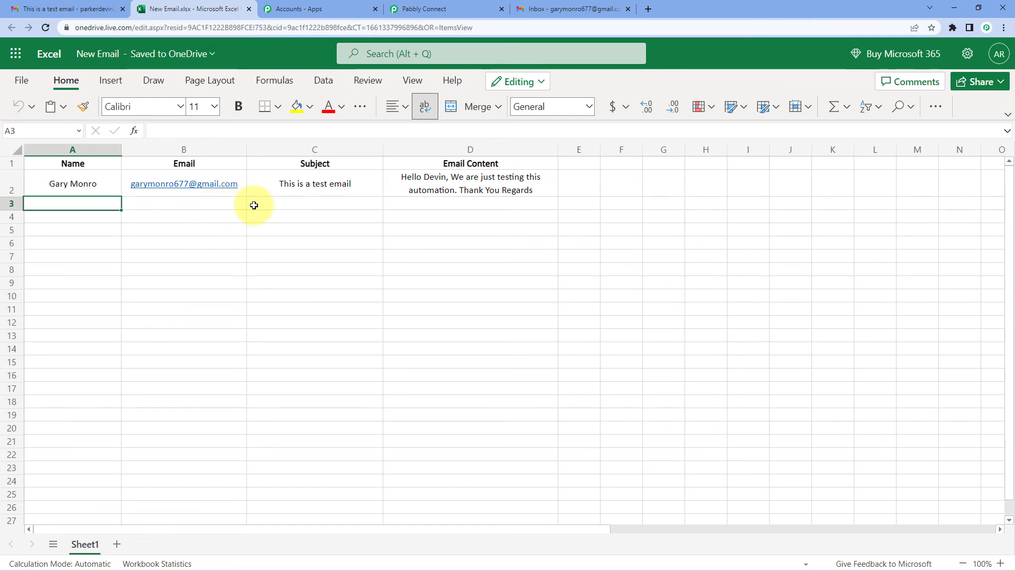
Step: In the sender's Gmail account, compose a message to the recipient's email address with the subject "This is a real-time test"
{"action": "left_click", "coordinate": [604, 7]}
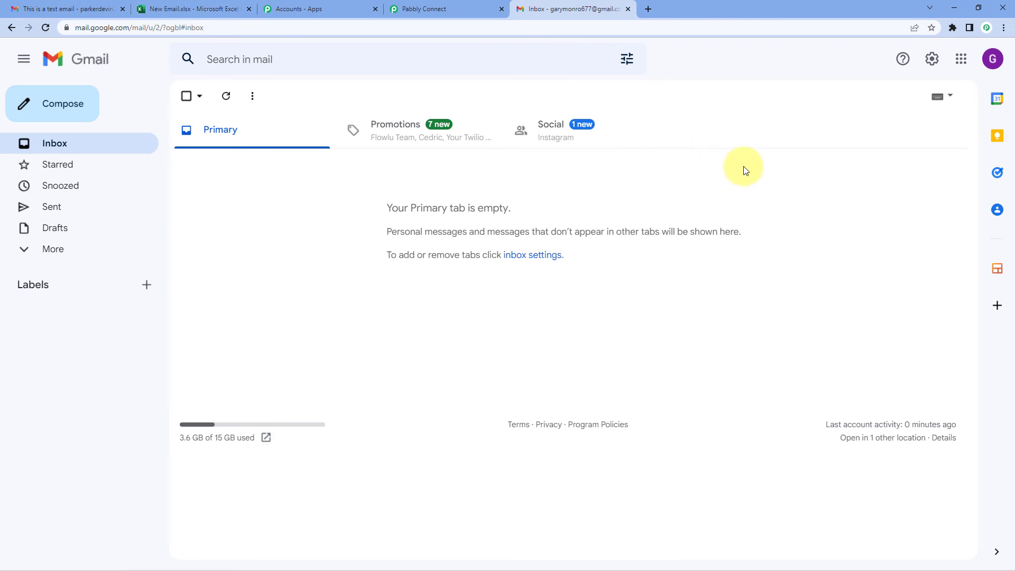
{"action": "left_click", "coordinate": [23, 103]}
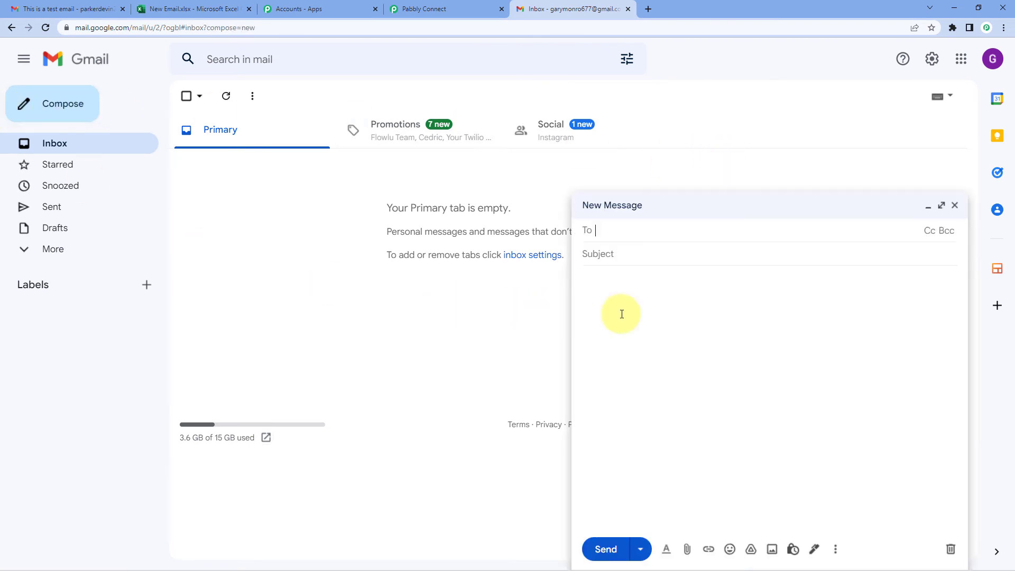
{"action": "key", "text": "ctrl+v"}
{"action": "left_click", "coordinate": [648, 251]}
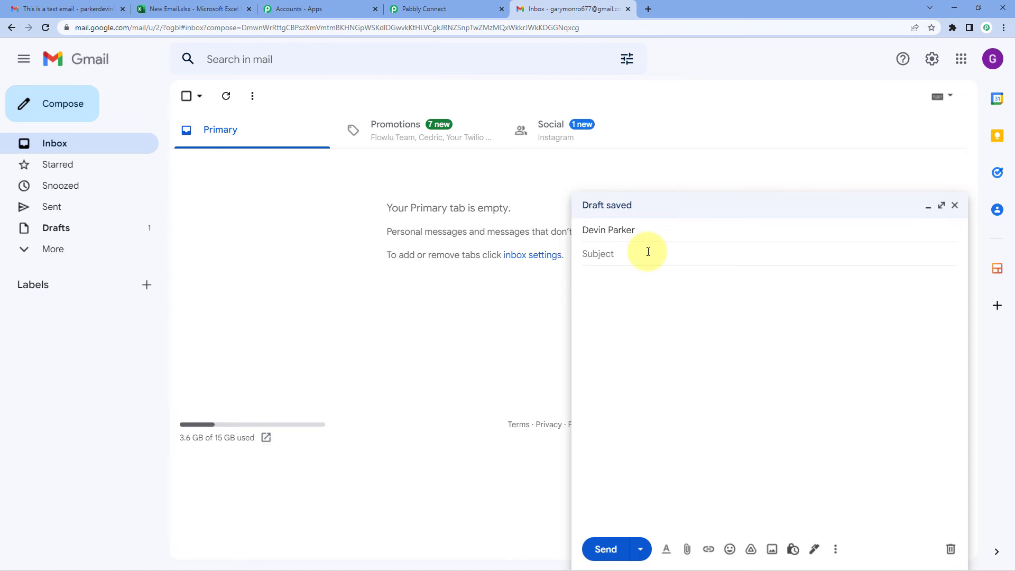
{"action": "type", "text": "This is a real time test"}
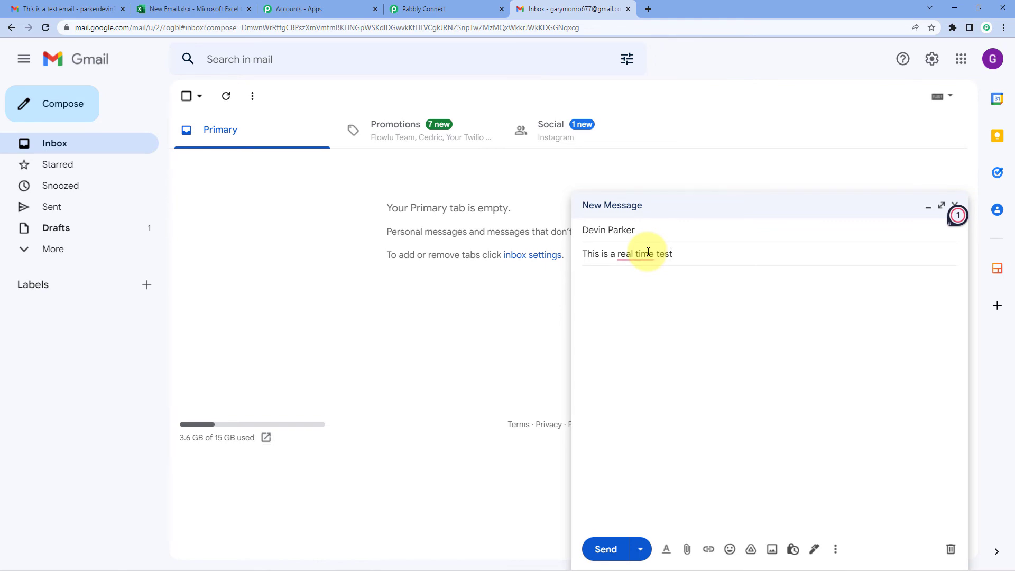
{"action": "left_click", "coordinate": [648, 253]}
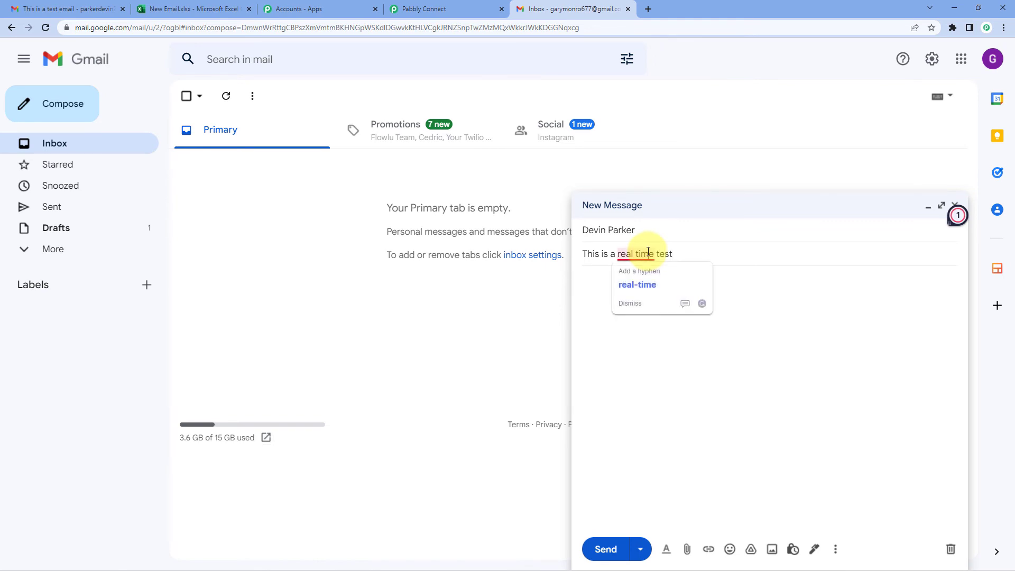
{"action": "left_click", "coordinate": [646, 288]}
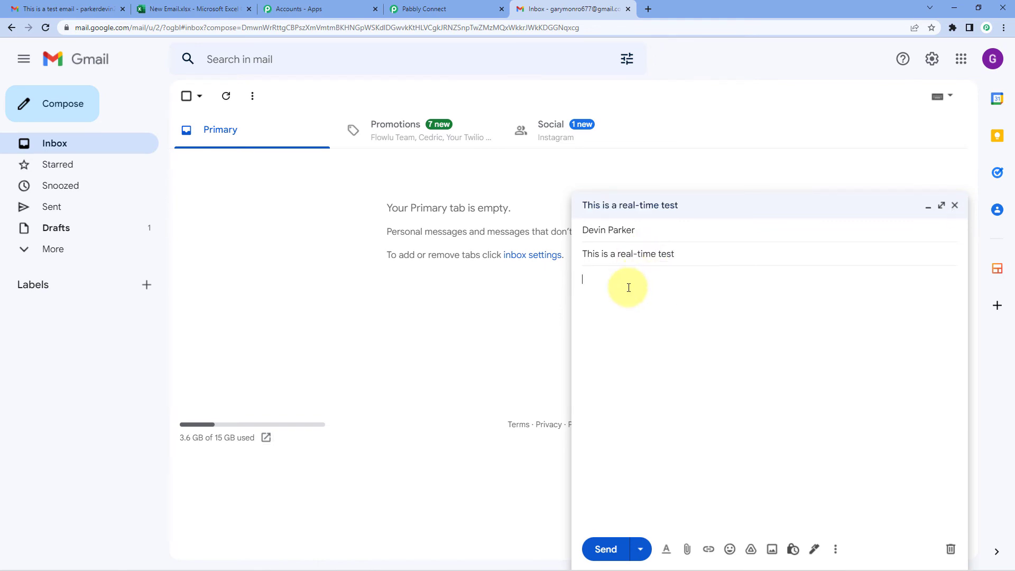
Step: Begin the message body with a greeting to the recipient by name and the line "Is this automation is working fine?"
{"action": "type", "text": "Hello D"}
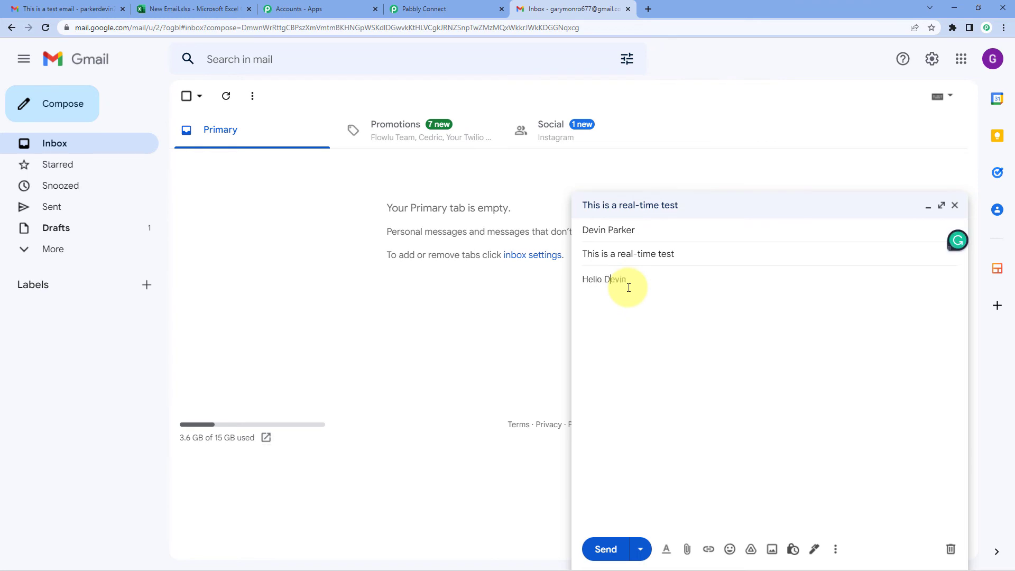
{"action": "type", "text": "evin,"}
{"action": "key", "text": "Return"}
{"action": "key", "text": "Return"}
{"action": "type", "text": "Is this automation is working fine?"}
{"action": "key", "text": "Return"}
{"action": "key", "text": "Return"}
Step: Correct the question to "Is this automation working fine?" and close the message body with "Thank You"
{"action": "type", "text": "Th"}
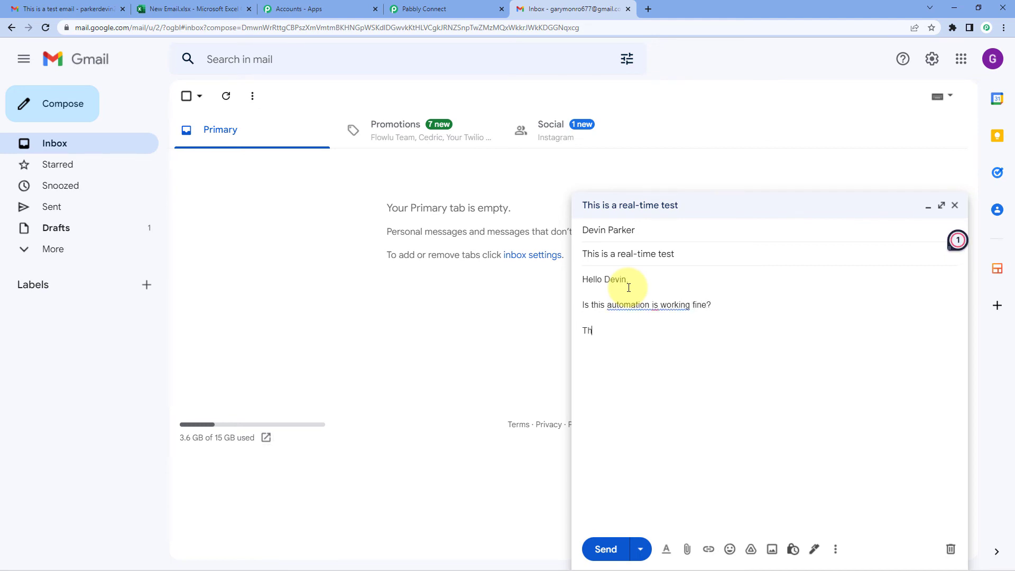
{"action": "key", "text": "BackSpace"}
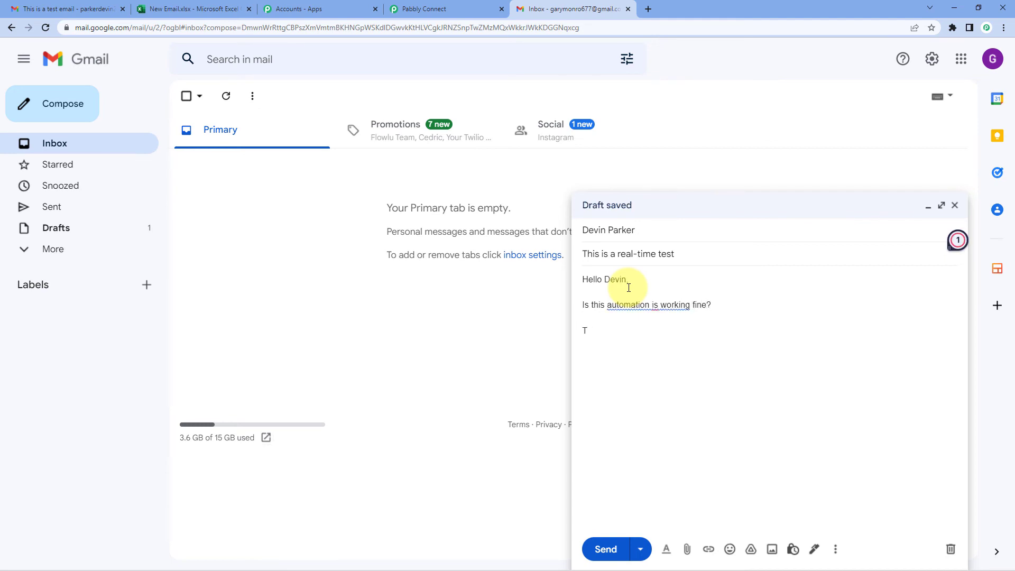
{"action": "mouse_move", "coordinate": [648, 304]}
{"action": "left_click", "coordinate": [670, 326]}
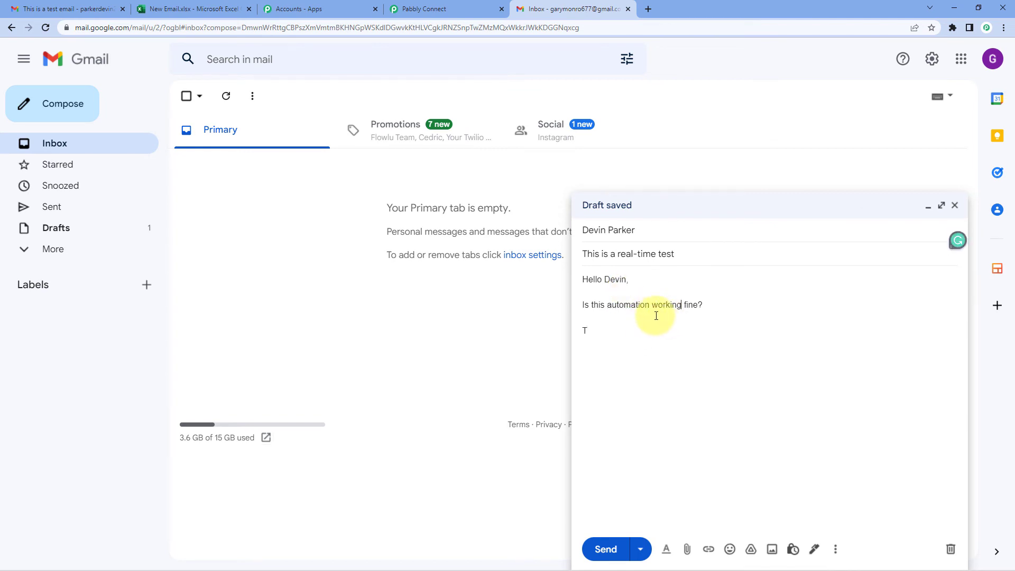
{"action": "left_click", "coordinate": [623, 329]}
{"action": "type", "text": "h"}
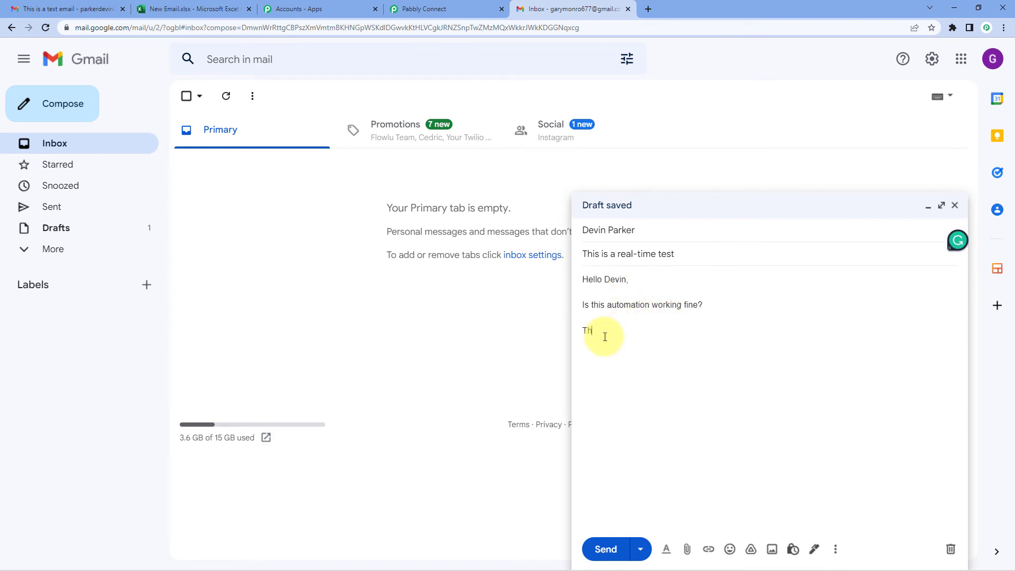
{"action": "type", "text": "ank You"}
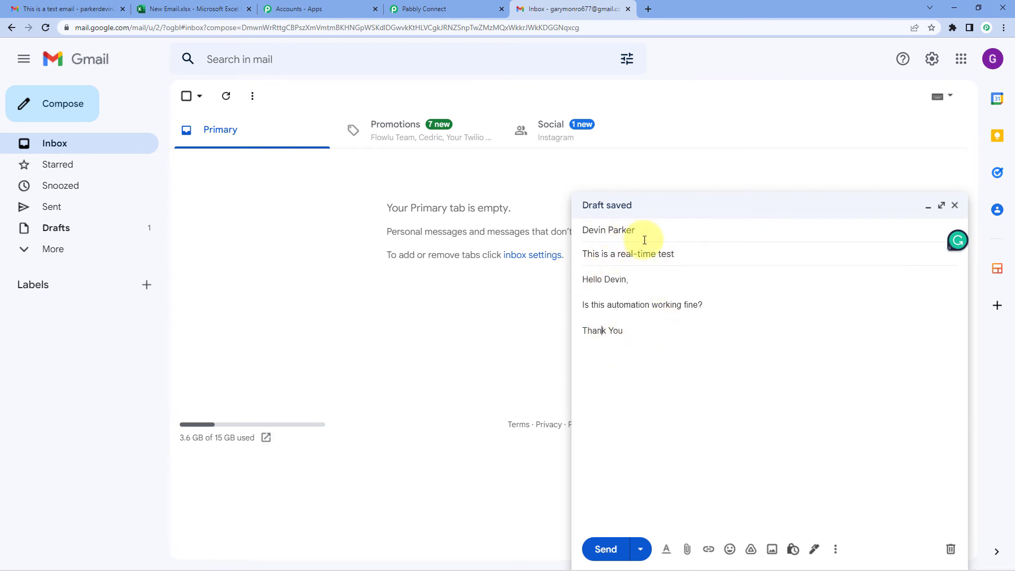
Step: Review the subject and body of the real-time test email and send it
{"action": "left_click_drag", "start_coordinate": [696, 252], "coordinate": [584, 271]}
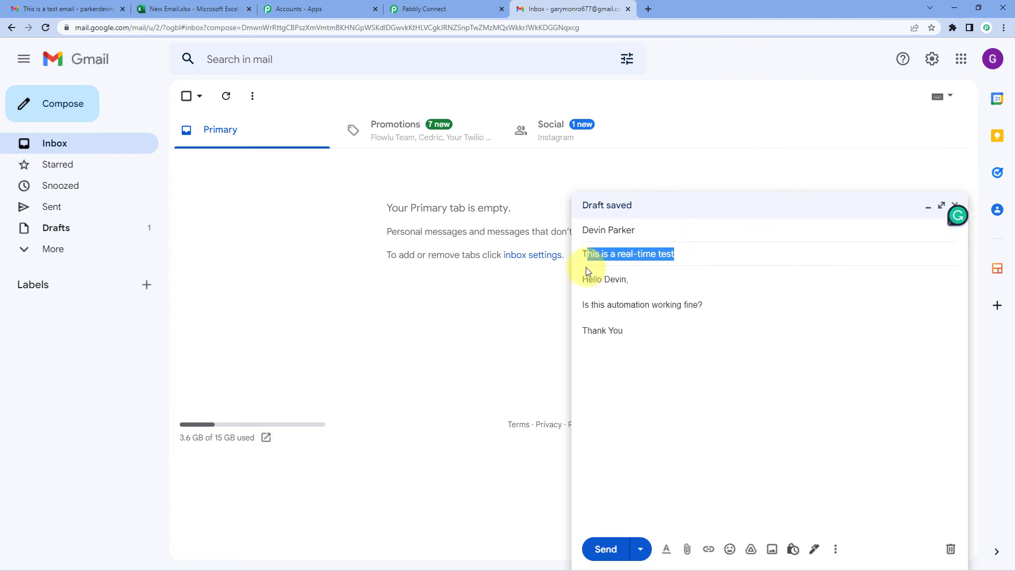
{"action": "left_click", "coordinate": [676, 312]}
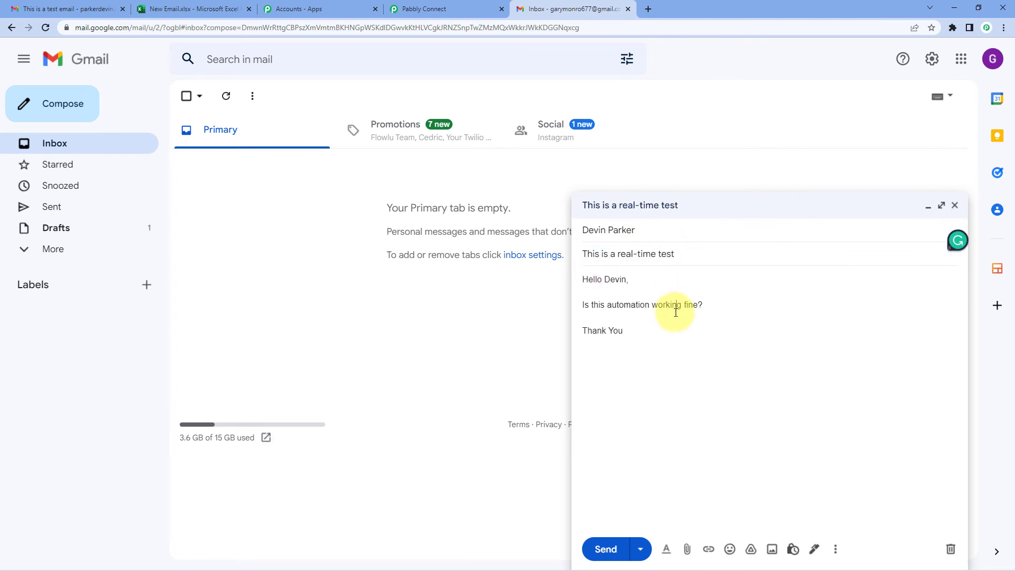
{"action": "left_click", "coordinate": [611, 555]}
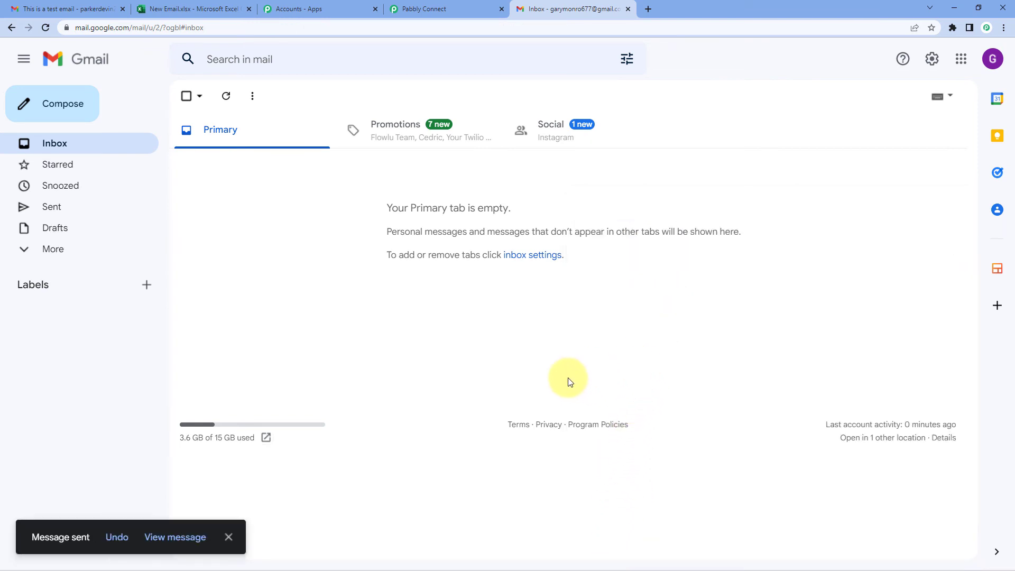
Step: Refresh the recipient's Gmail inbox and open the "This is a real-time test" email
{"action": "left_click", "coordinate": [53, 9]}
{"action": "left_click", "coordinate": [187, 96]}
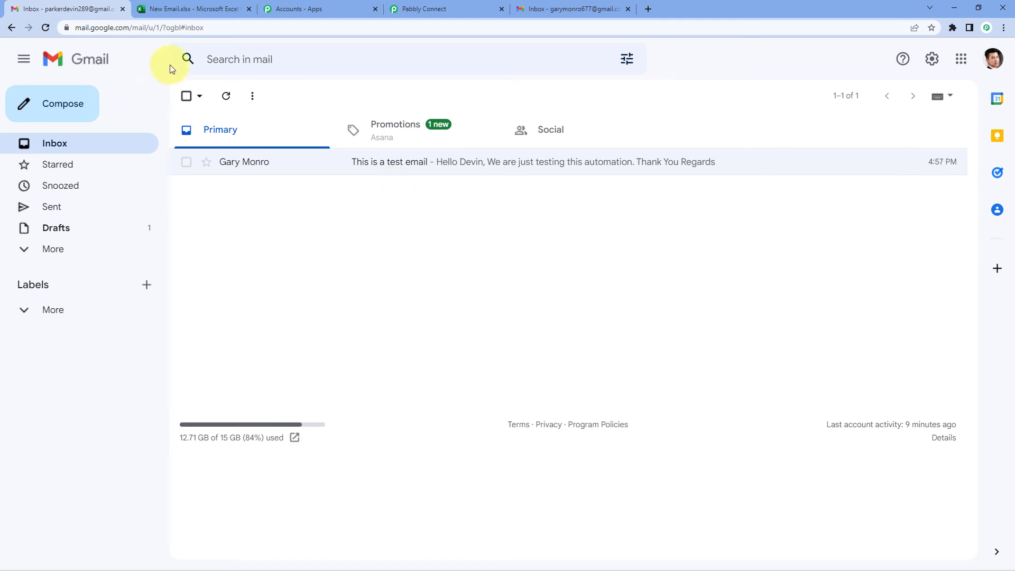
{"action": "left_click", "coordinate": [226, 96]}
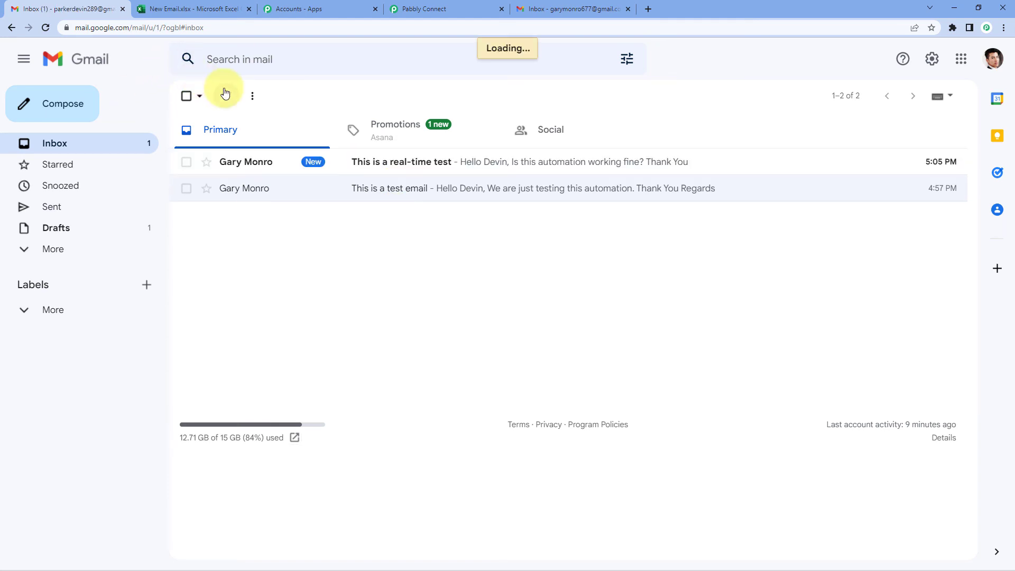
{"action": "left_click", "coordinate": [358, 164]}
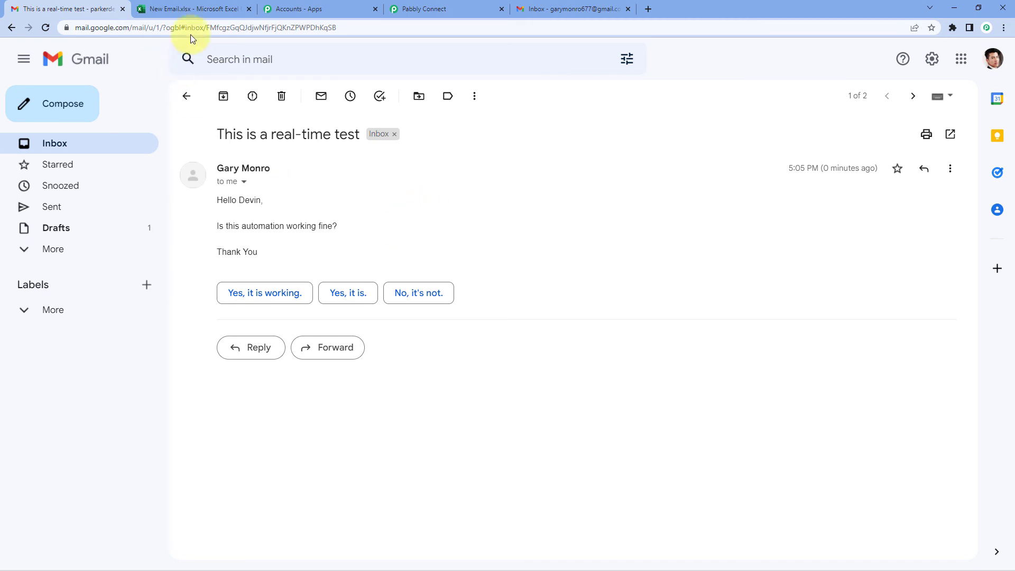
Step: Reload the New Email workbook in Excel and examine the name, email, subject and email content in row 3
{"action": "left_click", "coordinate": [193, 6]}
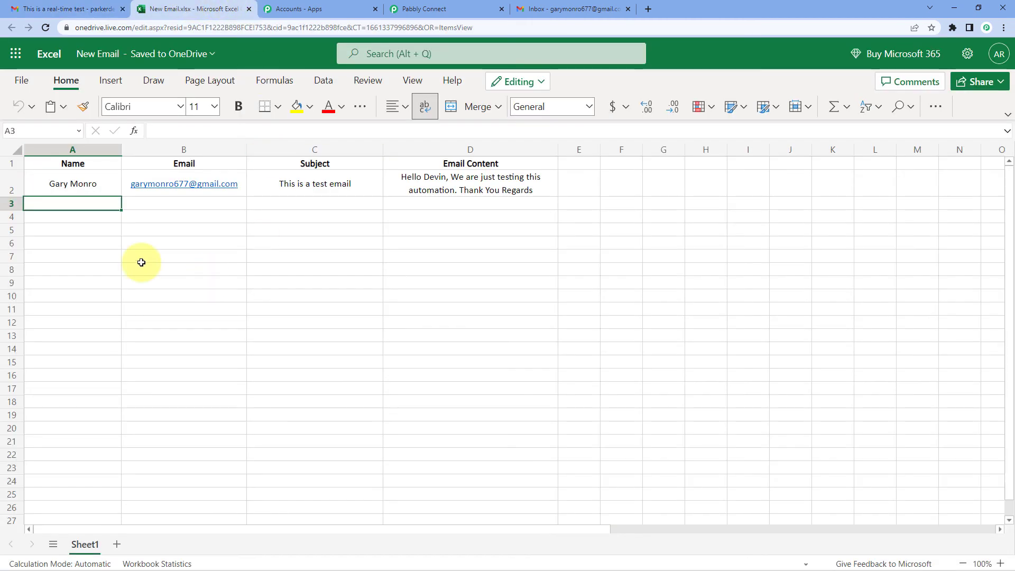
{"action": "left_click", "coordinate": [46, 28]}
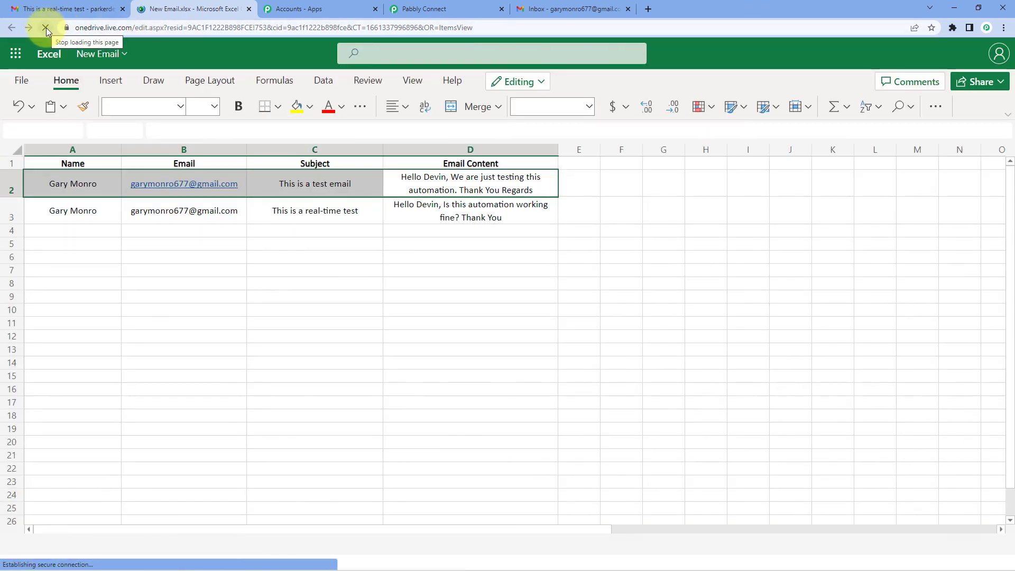
{"action": "left_click", "coordinate": [88, 212]}
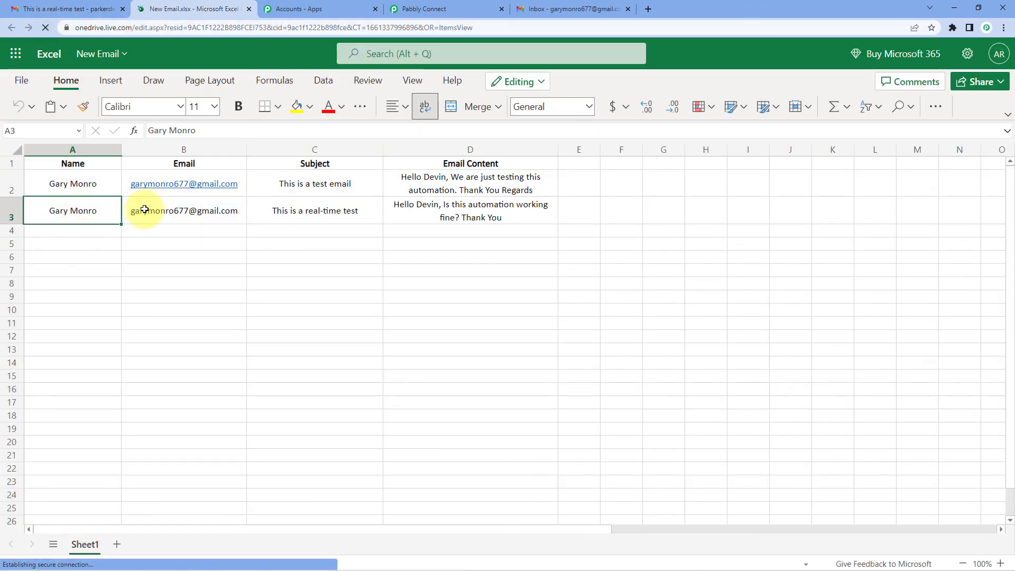
{"action": "left_click", "coordinate": [174, 211], "text": "shift"}
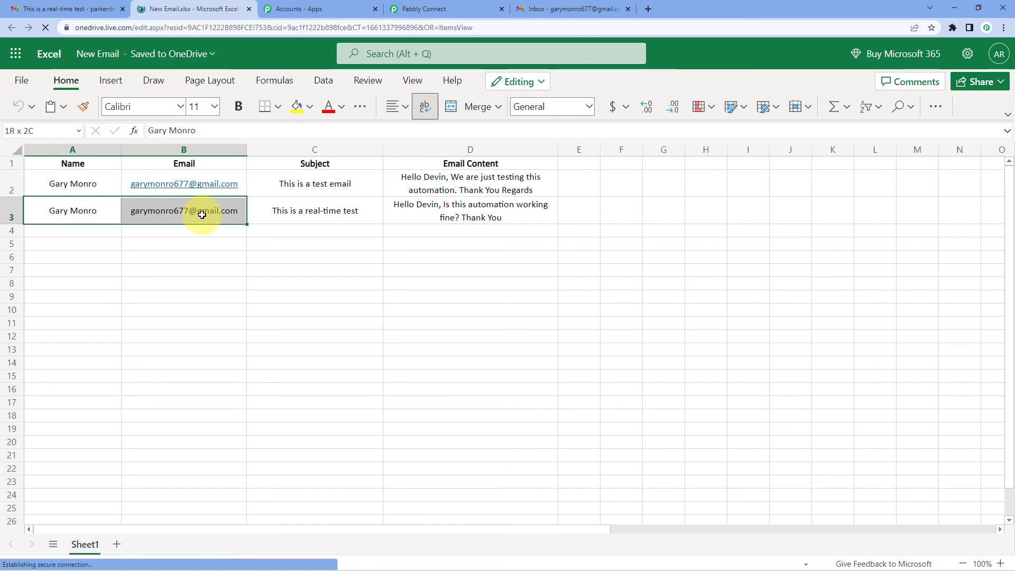
{"action": "left_click", "coordinate": [79, 209]}
{"action": "left_click", "coordinate": [175, 210]}
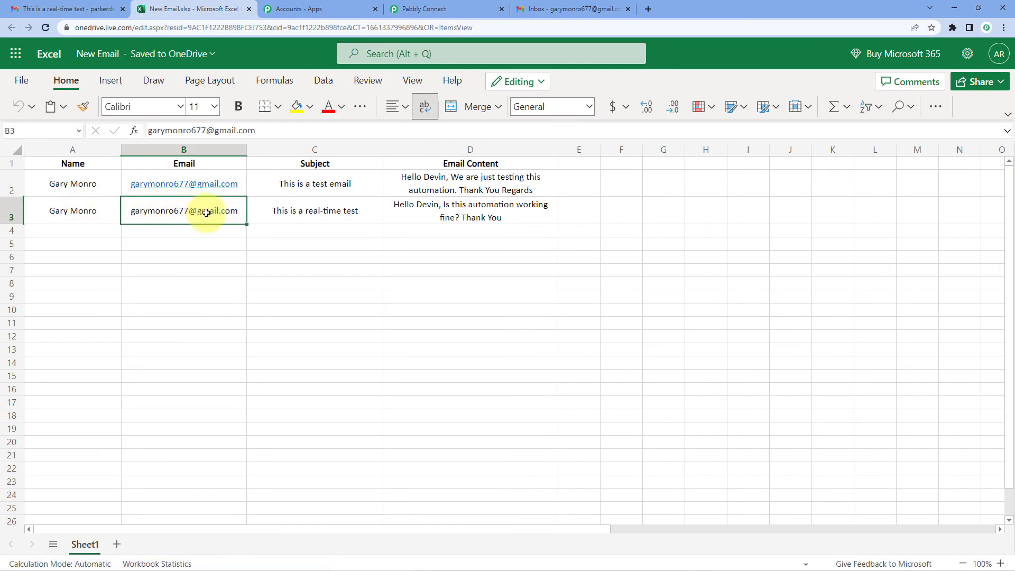
{"action": "left_click", "coordinate": [294, 211]}
{"action": "left_click", "coordinate": [460, 217]}
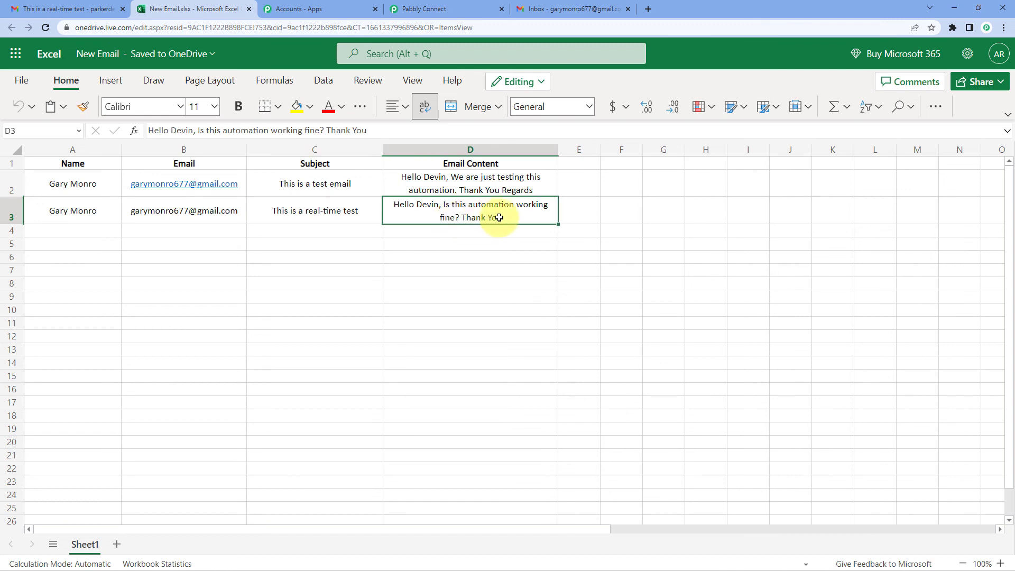
{"action": "left_click_drag", "start_coordinate": [499, 217], "coordinate": [346, 216]}
{"action": "left_click", "coordinate": [354, 233]}
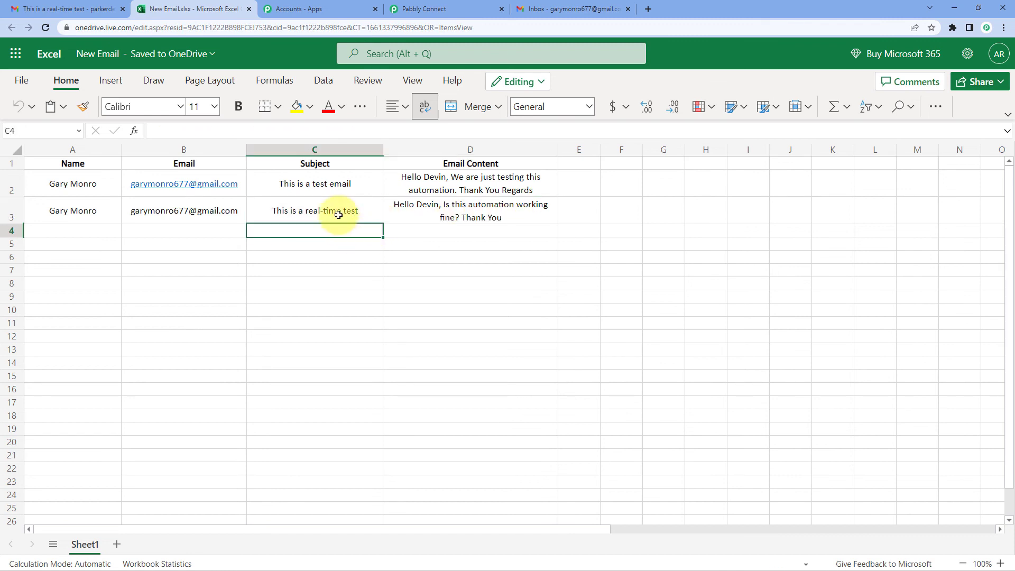
Step: Compare the row 3 subject and email content in the New Email workbook with the real-time test email in the sender's Gmail
{"action": "left_click", "coordinate": [338, 215]}
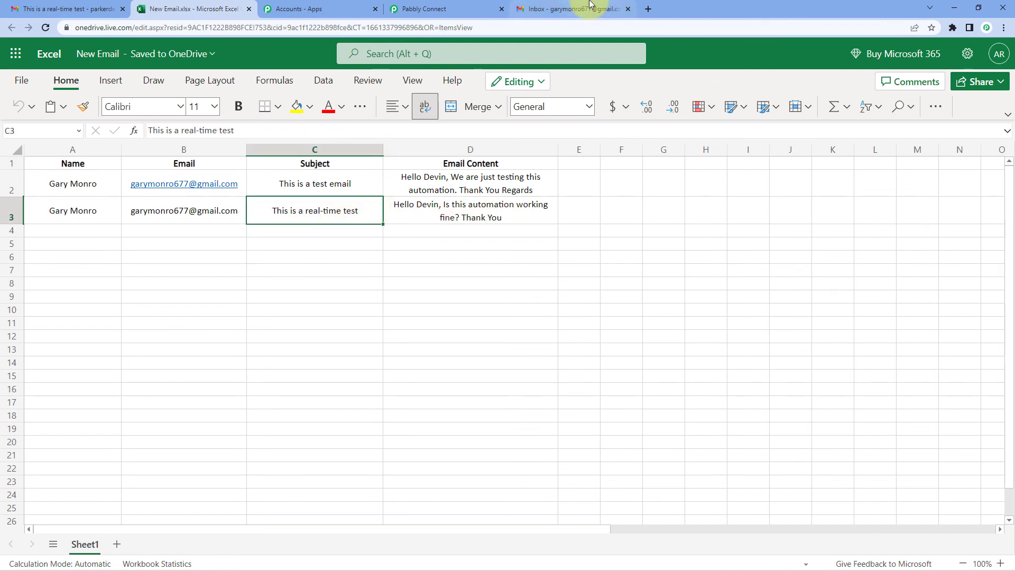
{"action": "left_click", "coordinate": [571, 8]}
{"action": "left_click", "coordinate": [190, 8]}
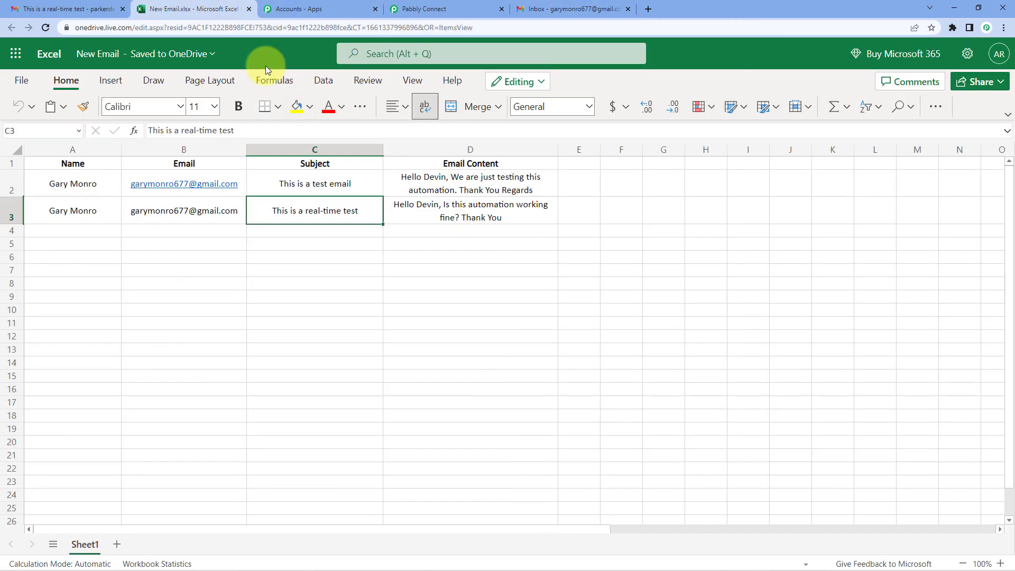
{"action": "left_click", "coordinate": [494, 214]}
{"action": "left_click", "coordinate": [182, 233]}
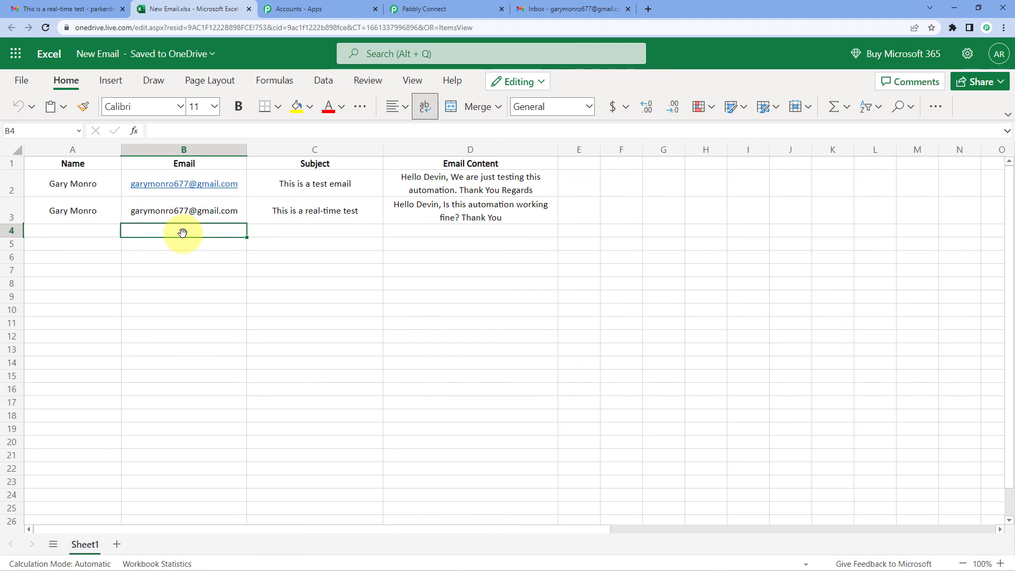
Step: Switch to Pabbly Connect and review the "Gmail to Excel" workflow's Email Parser trigger and Microsoft Excel Add Row To Worksheet action
{"action": "left_click", "coordinate": [465, 7]}
{"action": "scroll", "coordinate": [846, 201], "scroll_direction": "up", "scroll_amount": 8}
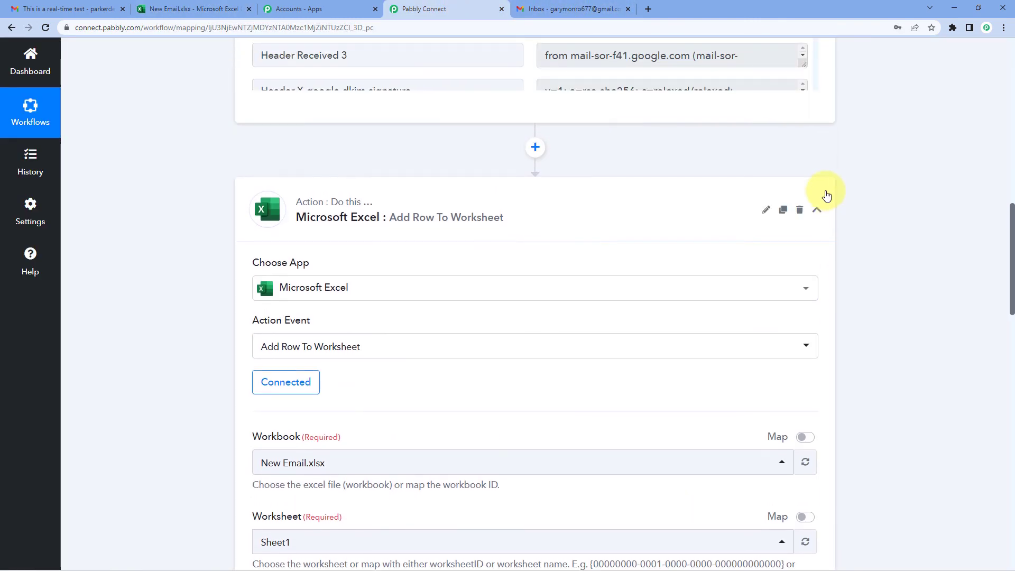
{"action": "scroll", "coordinate": [827, 193], "scroll_direction": "up", "scroll_amount": 10}
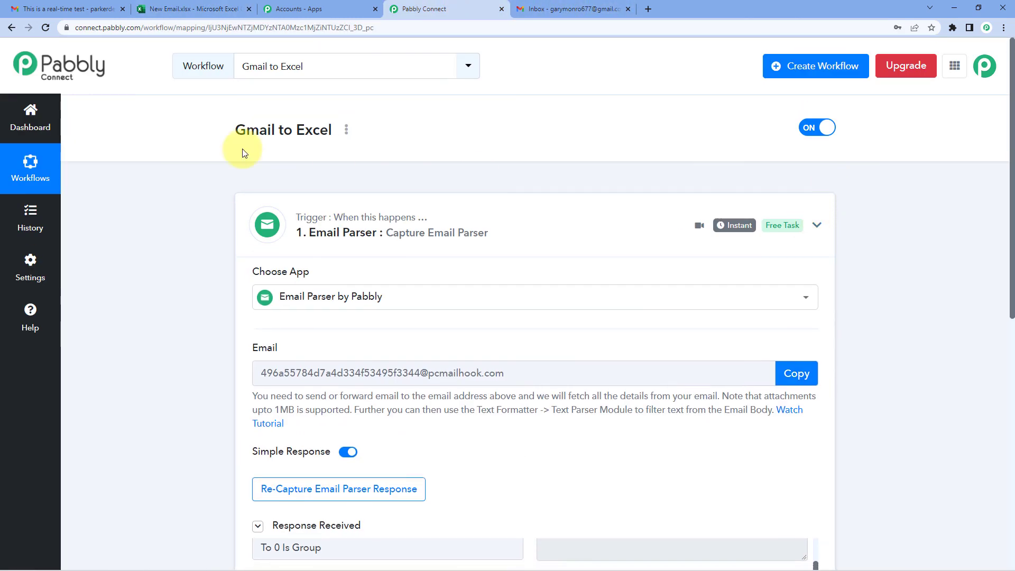
{"action": "scroll", "coordinate": [198, 154], "scroll_direction": "down", "scroll_amount": 1}
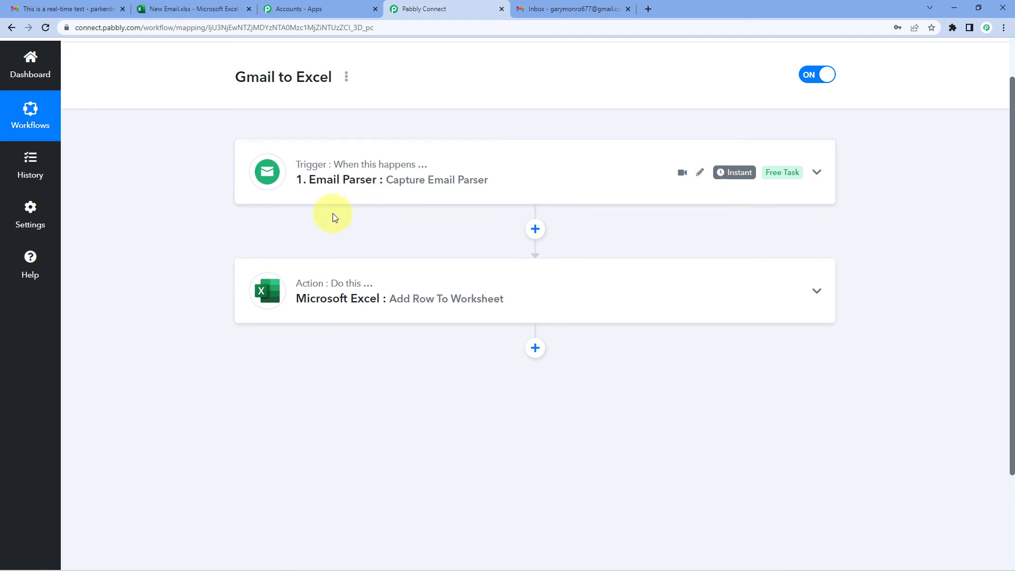
{"action": "scroll", "coordinate": [501, 227], "scroll_direction": "up", "scroll_amount": 1}
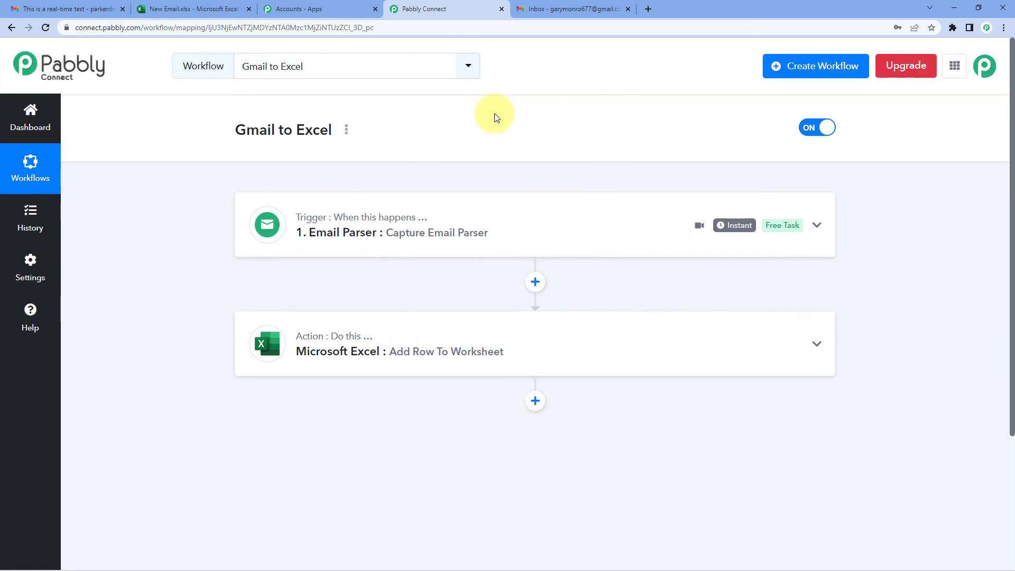